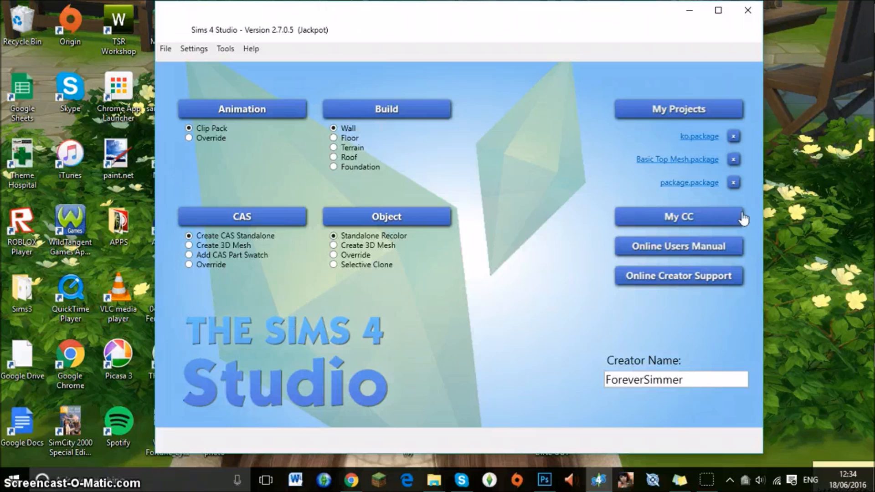
pyautogui.moveTo(693, 381); pyautogui.dragTo(596, 379)
pyautogui.click(732, 382)
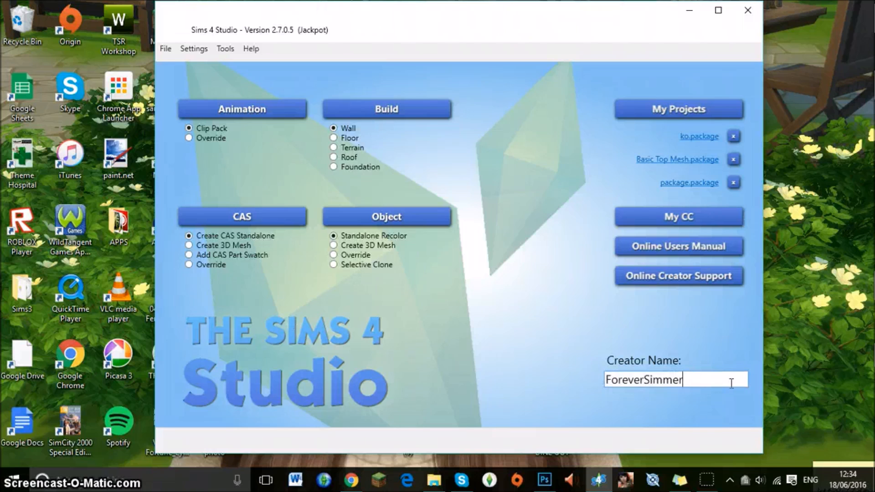
pyautogui.moveTo(707, 379); pyautogui.dragTo(553, 365)
pyautogui.click(711, 380)
pyautogui.moveTo(754, 381); pyautogui.dragTo(709, 384)
# Switch to Chrome and examine the NVIDIA Texture Tools for Adobe Photoshop page, including its download option and release notes.
pyautogui.click(352, 480)
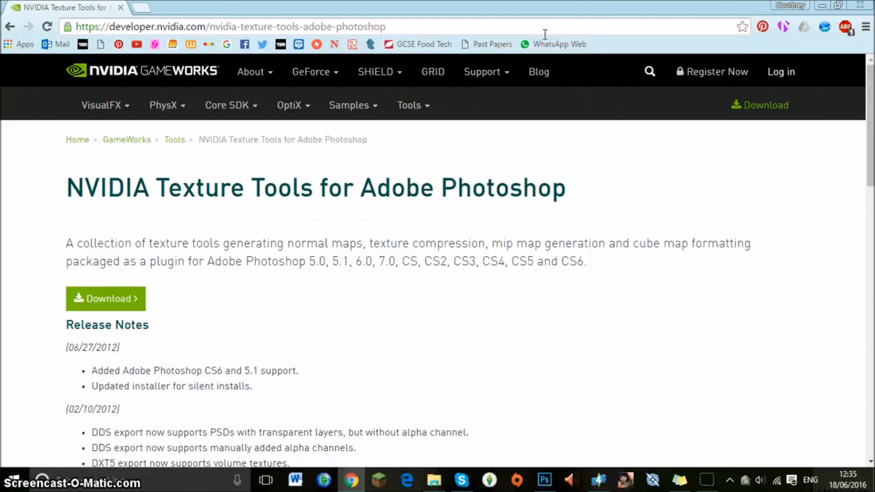
pyautogui.scroll(-1, 474, 261)
pyautogui.scroll(-1, 474, 260)
pyautogui.scroll(2, 474, 262)
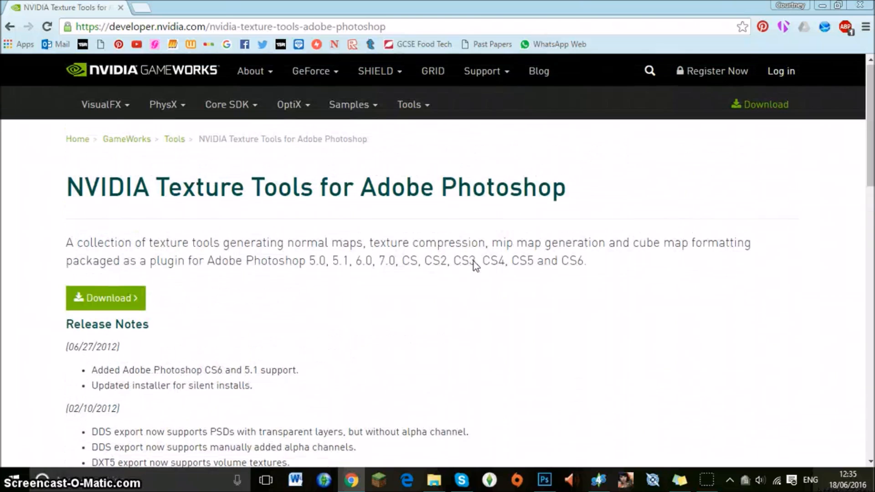
pyautogui.scroll(-3, 416, 285)
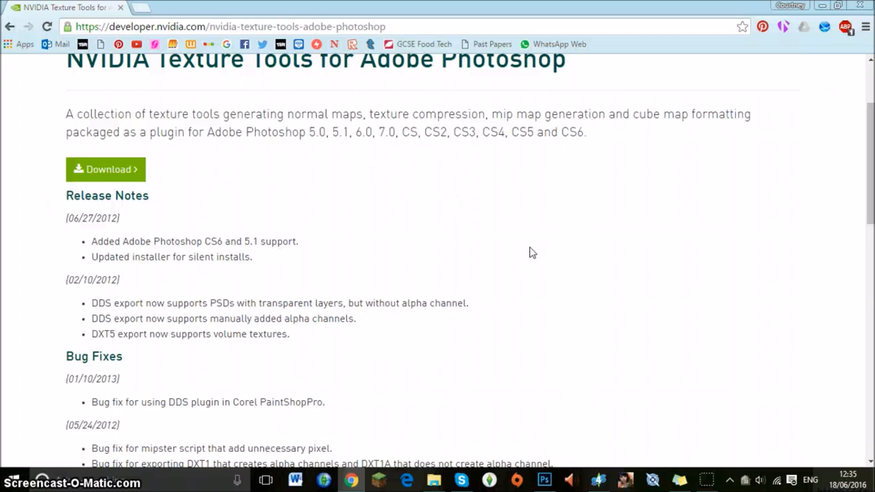
pyautogui.scroll(3, 531, 251)
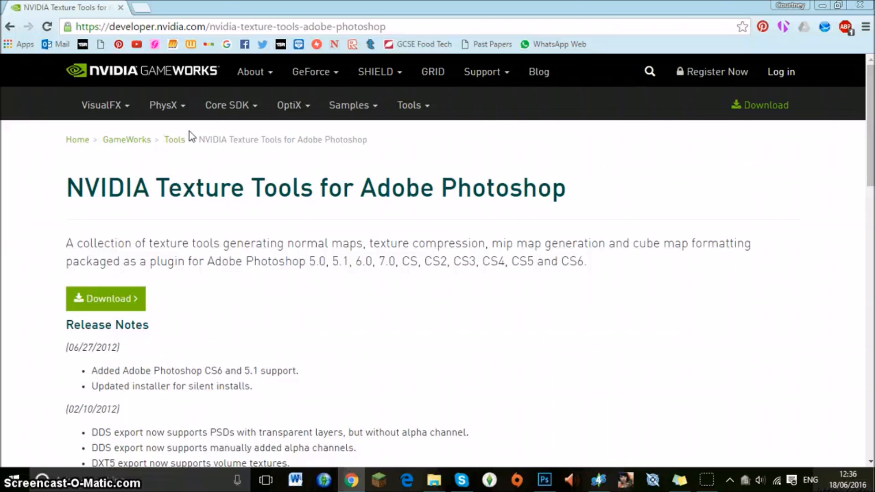
pyautogui.scroll(-3, 191, 135)
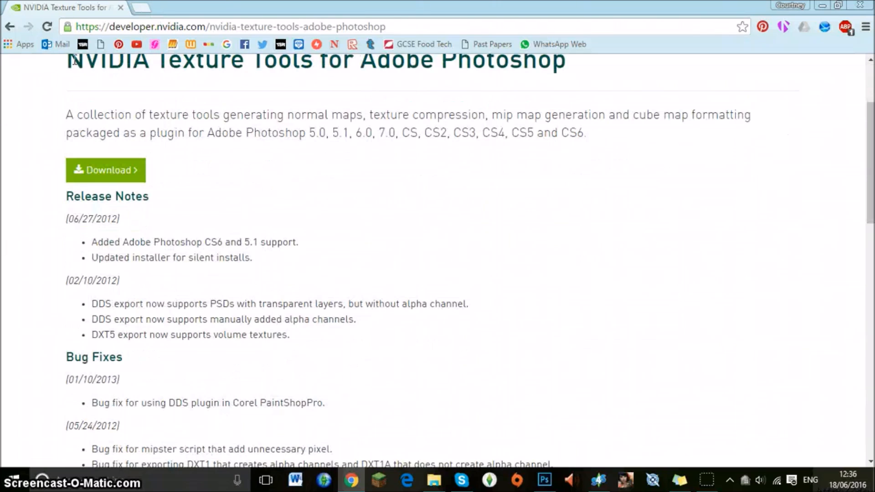
pyautogui.moveTo(100, 29); pyautogui.dragTo(67, 112)
pyautogui.click(57, 117)
pyautogui.scroll(-1, 129, 228)
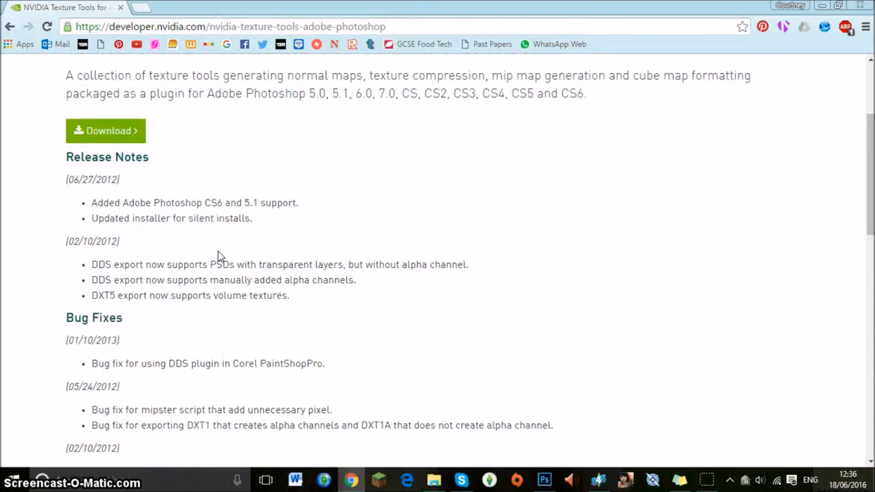
pyautogui.scroll(4, 218, 252)
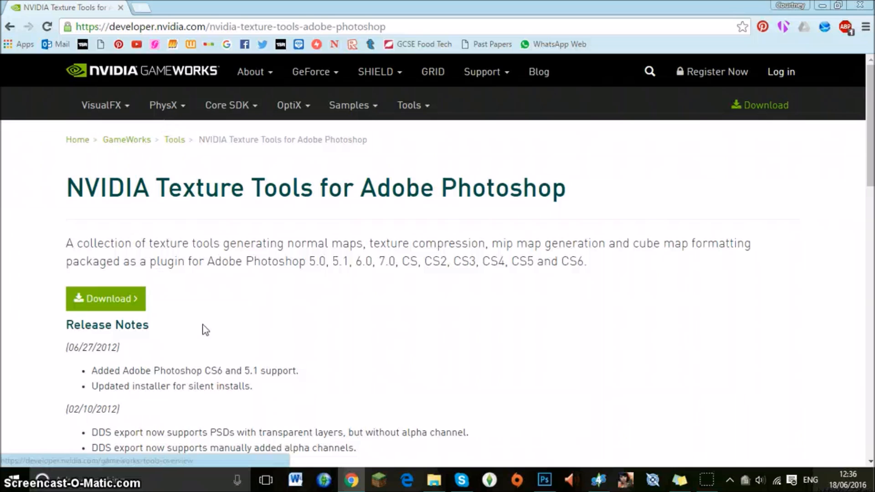
pyautogui.moveTo(349, 487)
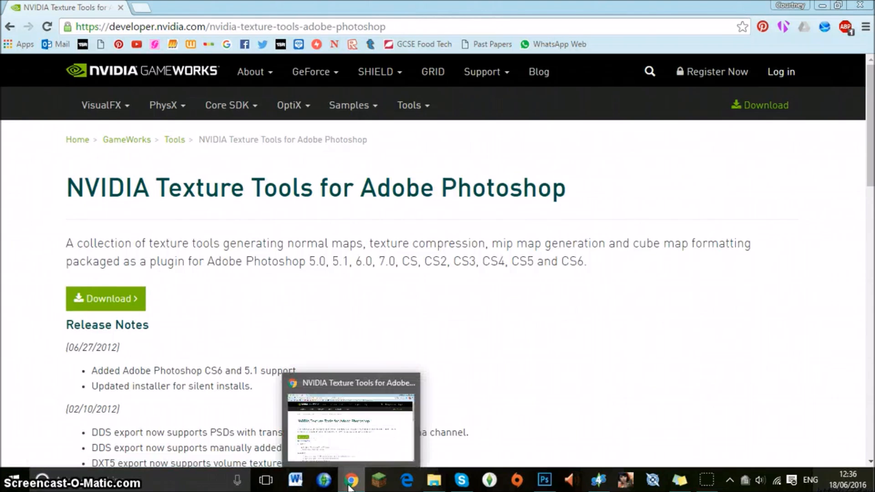
pyautogui.click(350, 483)
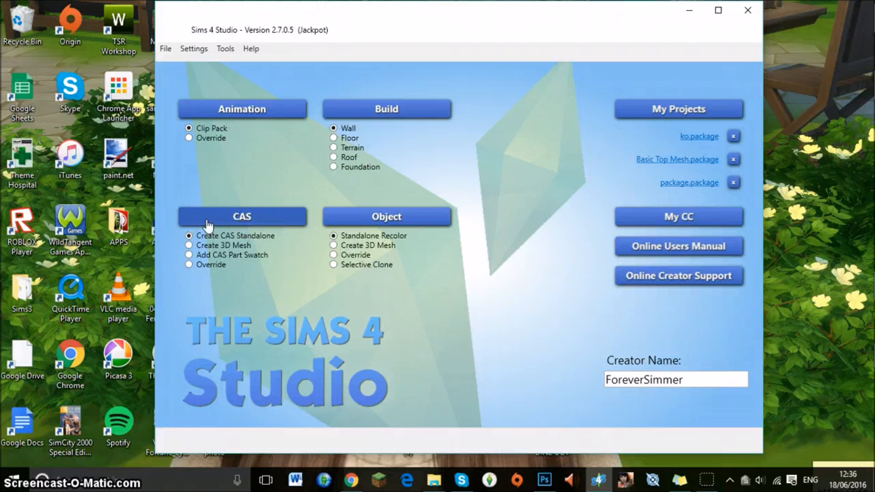
# Start a Create CAS Standalone project and try the plain white long-sleeved crop top as its base item.
pyautogui.click(229, 222)
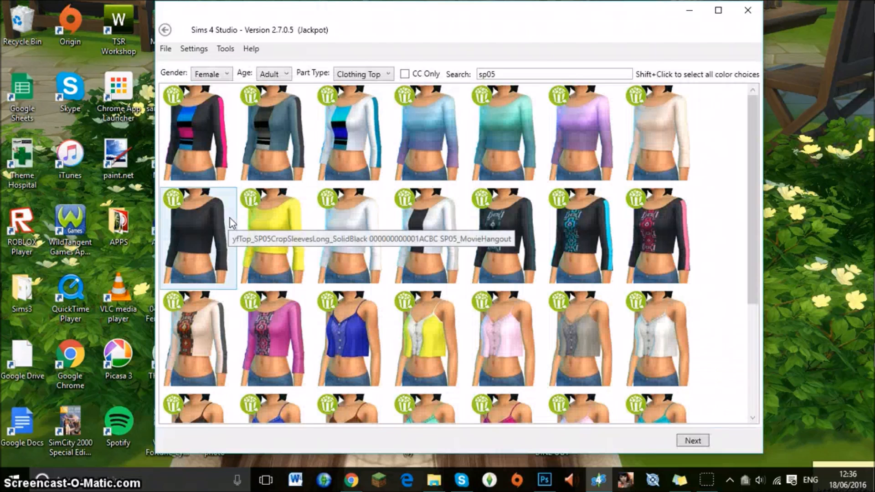
pyautogui.moveTo(519, 74)
pyautogui.mouseDown()
pyautogui.moveTo(472, 78)
pyautogui.moveTo(508, 75)
pyautogui.mouseUp()
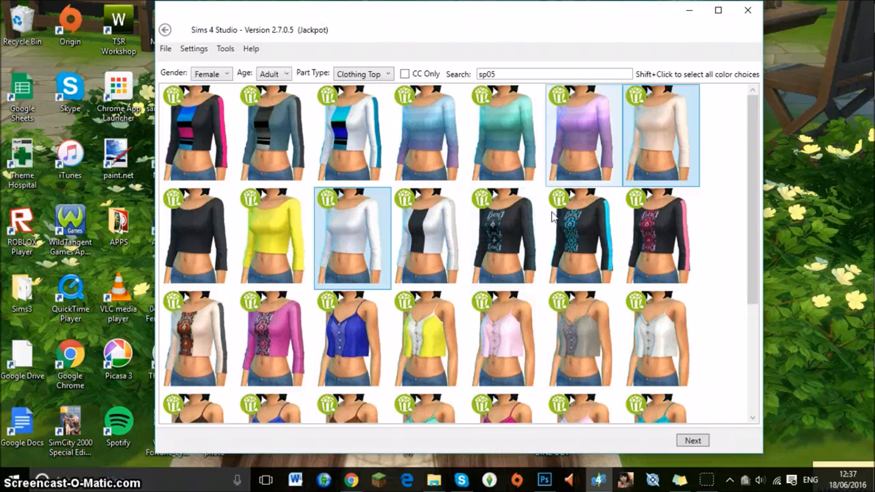
pyautogui.click(365, 245)
pyautogui.click(348, 231)
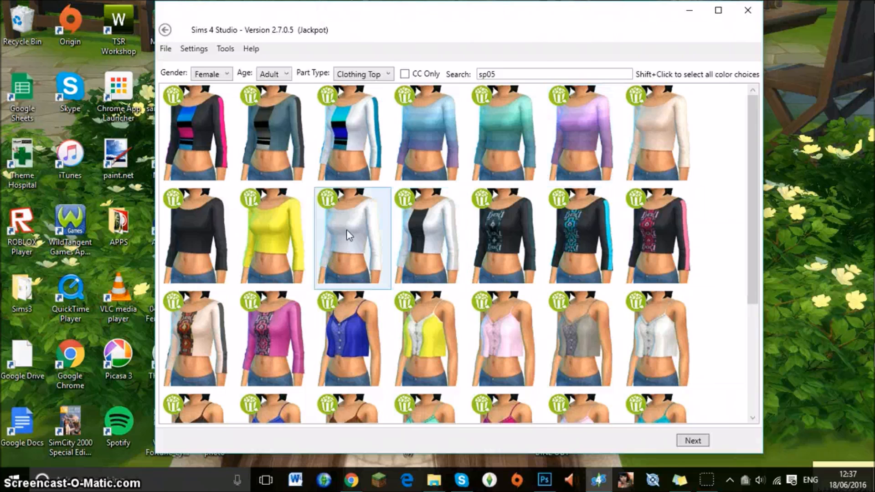
pyautogui.click(692, 441)
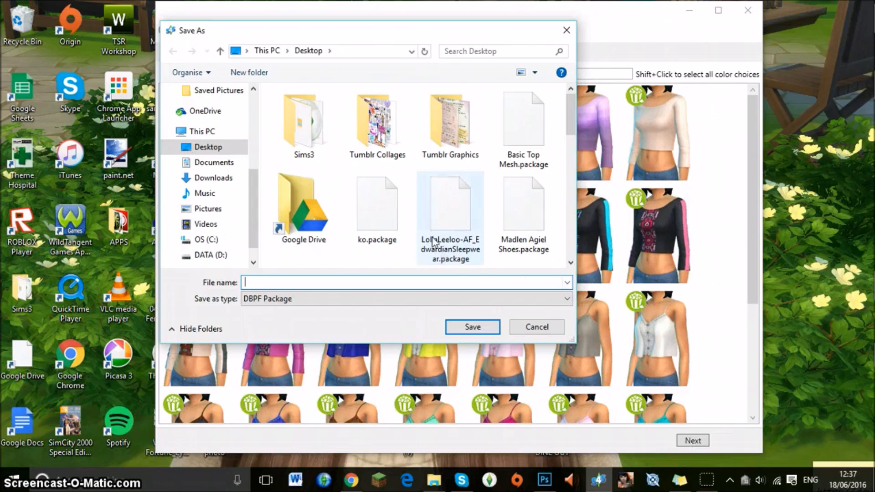
pyautogui.click(567, 30)
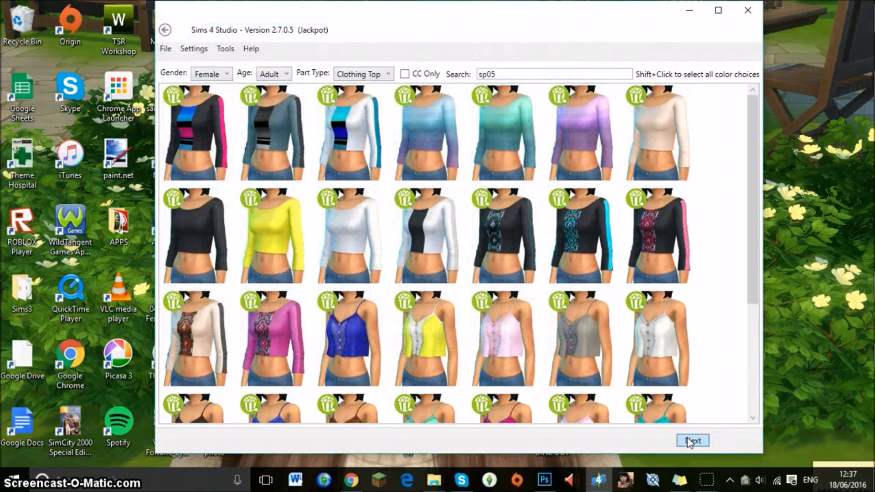
# Select the plain white long-sleeved crop top as the base item and proceed to saving the new package.
pyautogui.click(312, 227)
pyautogui.click(402, 238)
pyautogui.click(378, 240)
pyautogui.click(290, 237)
pyautogui.click(410, 246)
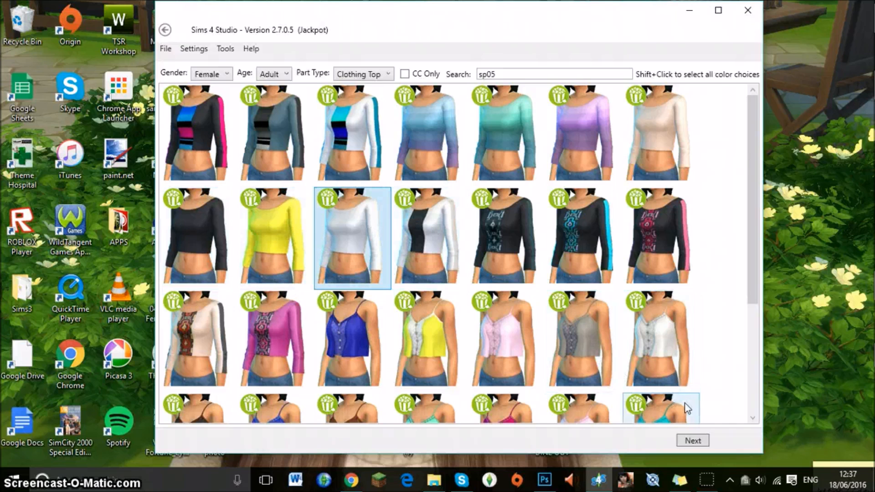
pyautogui.click(693, 441)
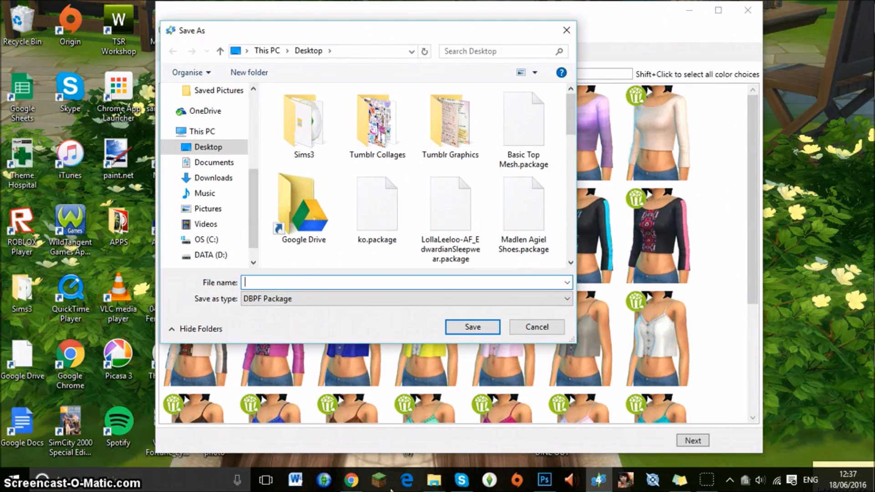
# Switch to File Explorer and examine the folders and package files in The Sims 4 Mods folder.
pyautogui.click(435, 478)
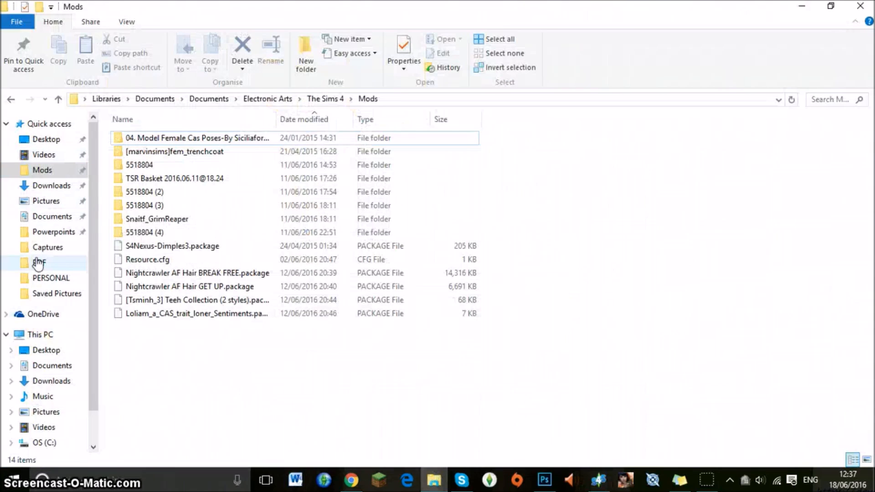
pyautogui.moveTo(162, 338)
pyautogui.mouseDown()
pyautogui.moveTo(164, 249)
pyautogui.moveTo(168, 337)
pyautogui.mouseUp()
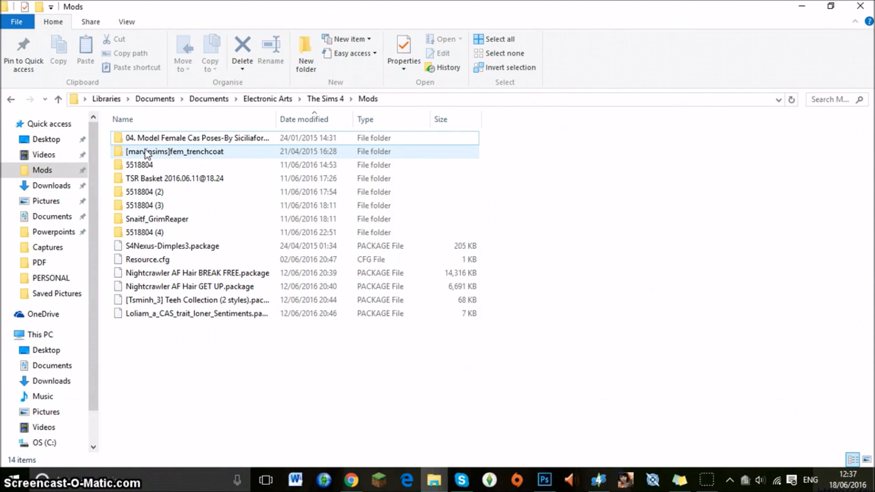
pyautogui.moveTo(148, 154)
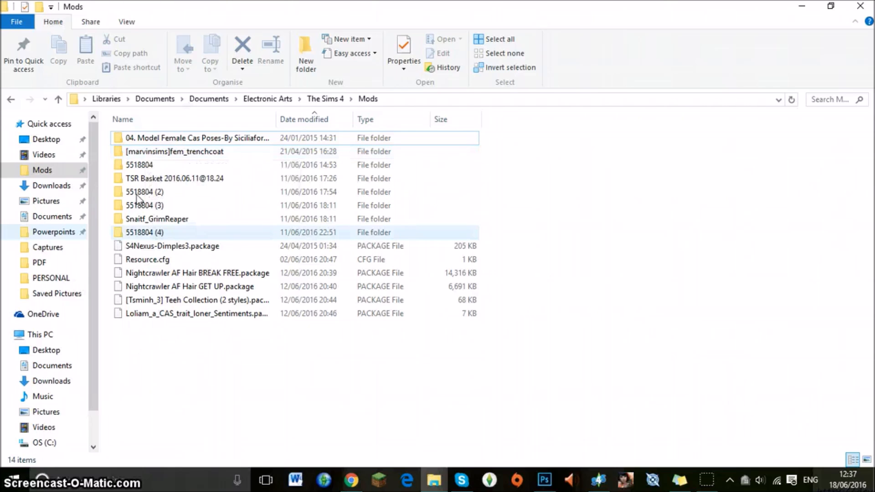
pyautogui.moveTo(149, 334)
pyautogui.mouseDown()
pyautogui.moveTo(160, 250)
pyautogui.moveTo(169, 289)
pyautogui.moveTo(158, 341)
pyautogui.mouseUp()
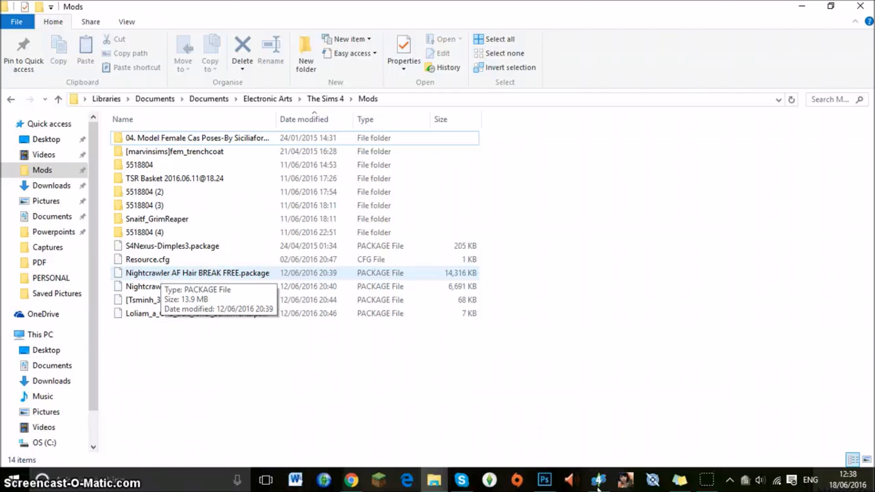
pyautogui.click(371, 271)
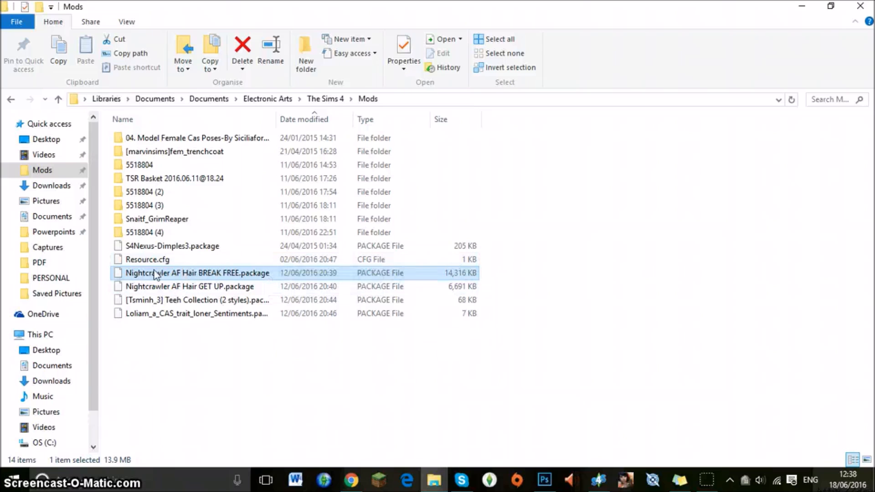
pyautogui.click(146, 349)
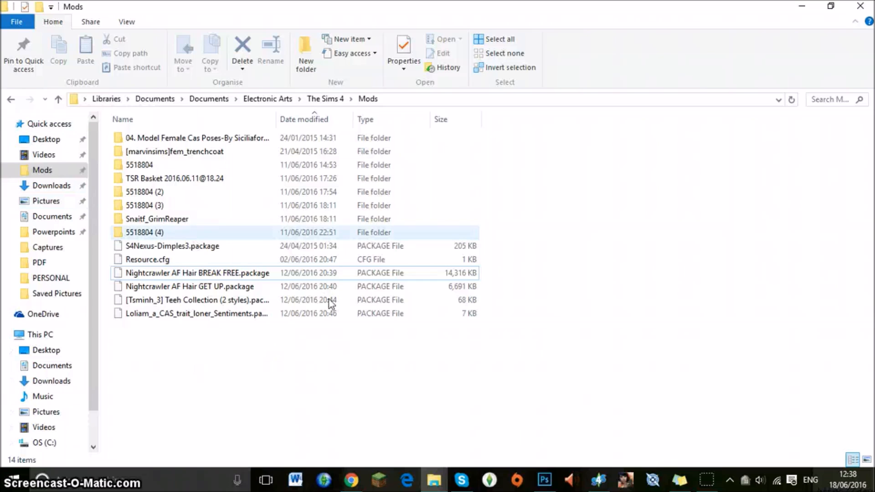
# Return to Sims 4 Studio and save the new package on the Desktop as For_Tutorial.
pyautogui.click(445, 484)
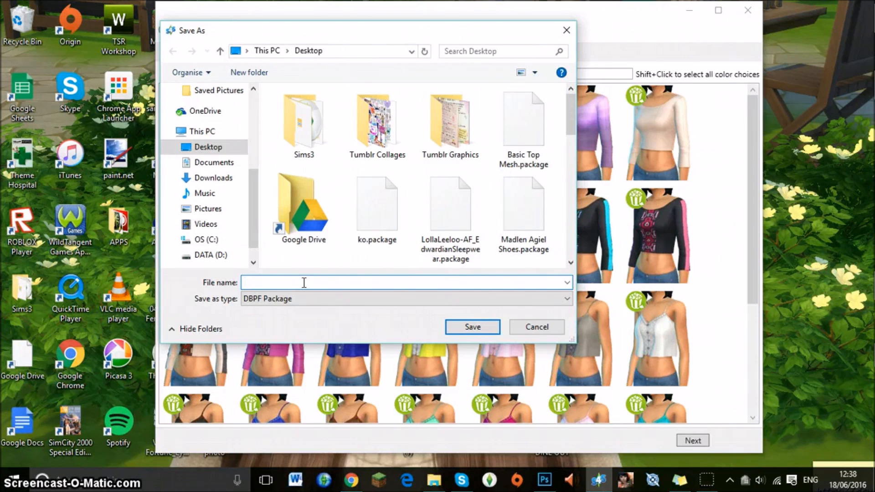
pyautogui.write('For_Tutorial')
pyautogui.click(459, 335)
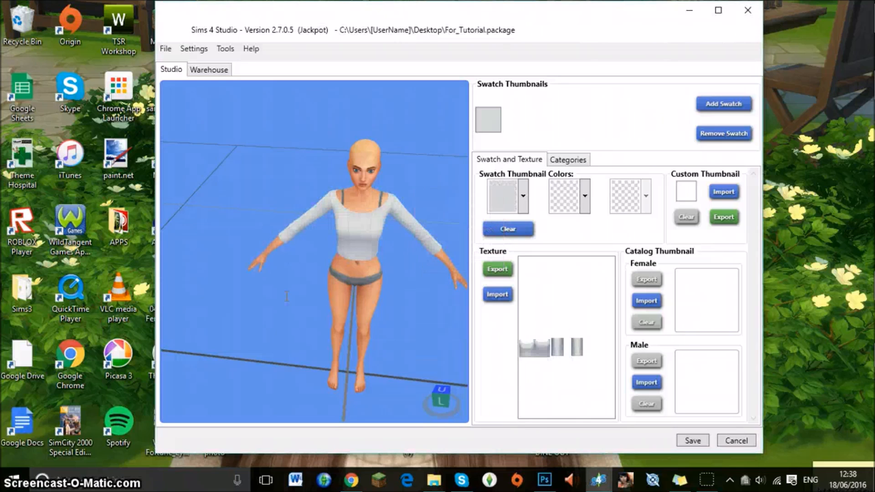
# Examine the white crop top on the 3D model from close up and from farther away.
pyautogui.scroll(2, 282, 275)
pyautogui.moveTo(282, 274); pyautogui.dragTo(366, 102)
pyautogui.moveTo(404, 189); pyautogui.dragTo(346, 208)
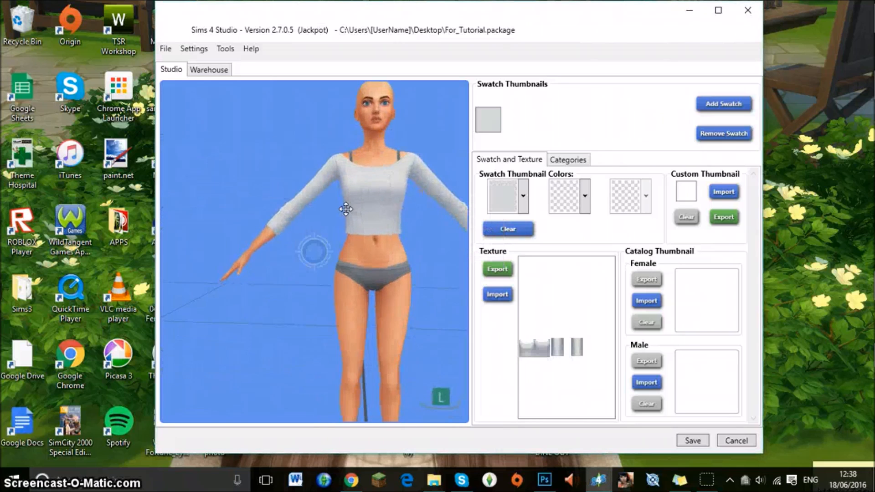
pyautogui.scroll(-3, 347, 210)
pyautogui.scroll(-3, 346, 210)
pyautogui.moveTo(248, 204); pyautogui.dragTo(172, 213)
pyautogui.scroll(1, 172, 212)
pyautogui.scroll(5, 173, 212)
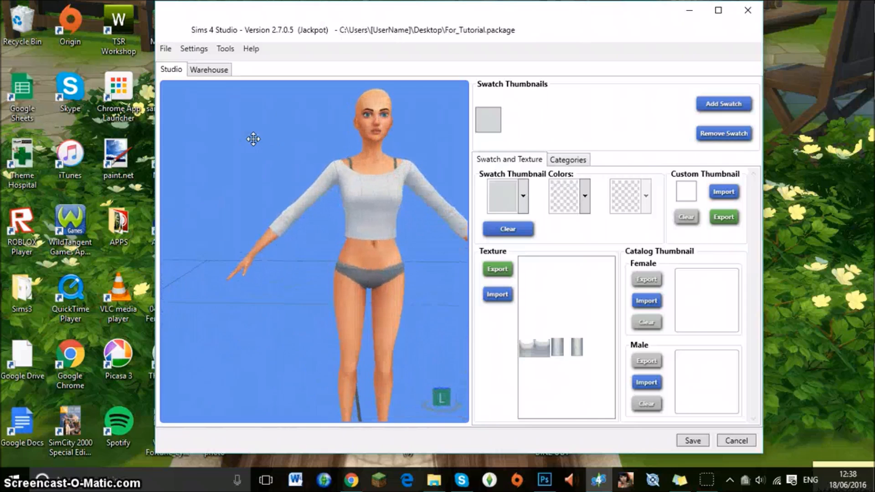
pyautogui.moveTo(441, 136)
pyautogui.mouseDown()
pyautogui.moveTo(360, 151)
pyautogui.moveTo(421, 141)
pyautogui.moveTo(323, 193)
pyautogui.mouseUp()
pyautogui.scroll(3, 323, 190)
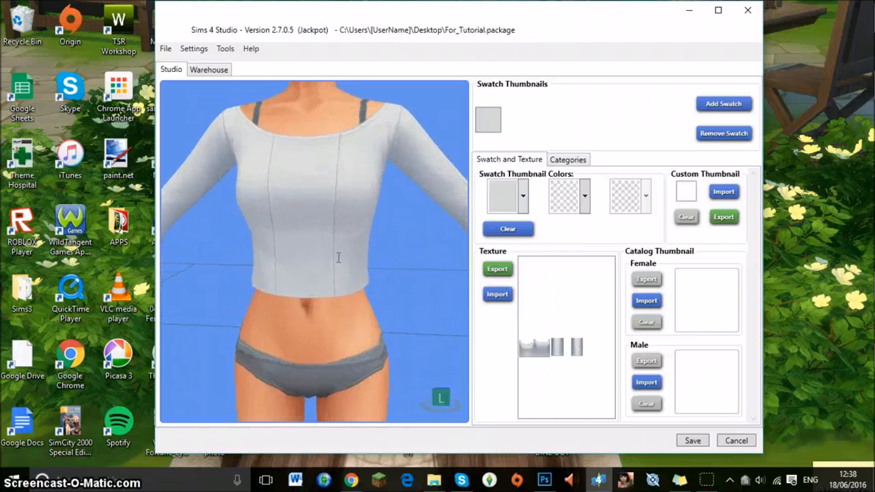
pyautogui.scroll(-2, 325, 216)
pyautogui.scroll(-3, 324, 216)
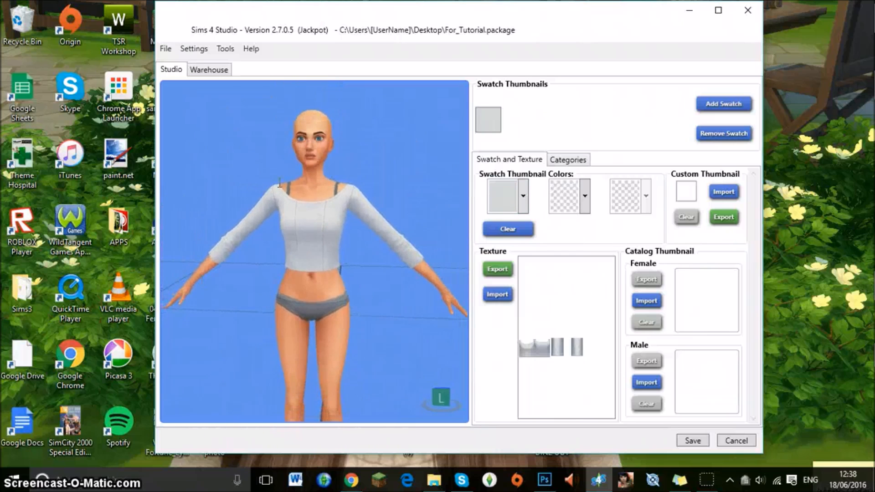
pyautogui.scroll(3, 346, 205)
pyautogui.scroll(-4, 297, 242)
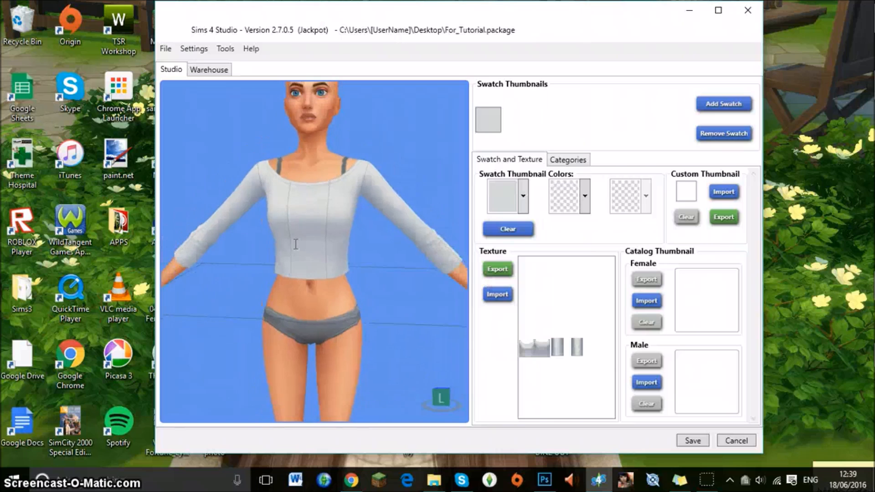
pyautogui.scroll(-2, 298, 242)
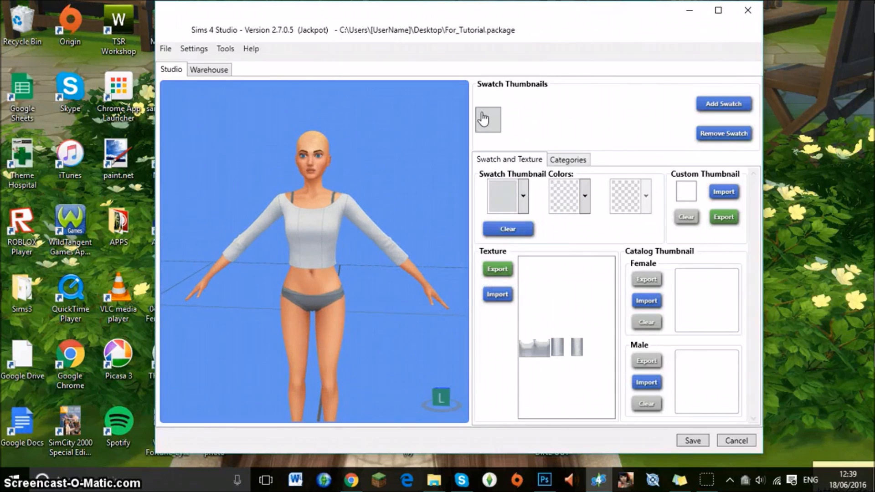
# Add two more swatches next to the top's original grey swatch.
pyautogui.click(483, 119)
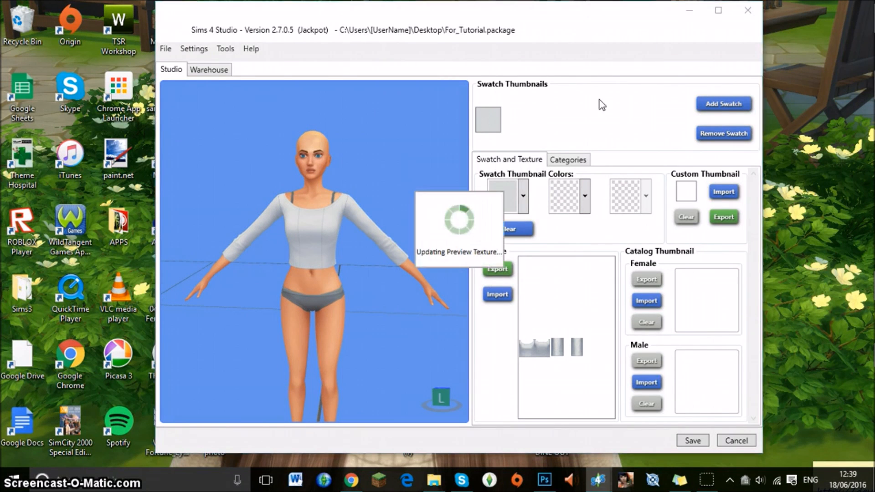
pyautogui.click(704, 108)
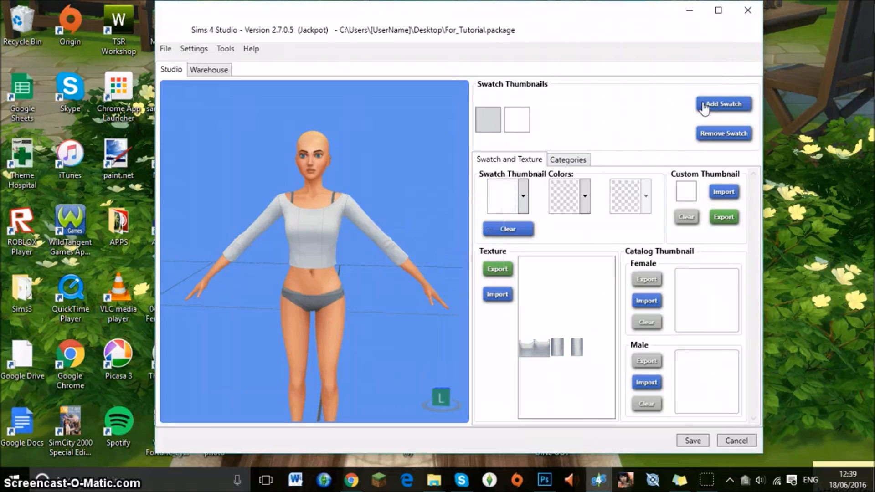
pyautogui.click(704, 108)
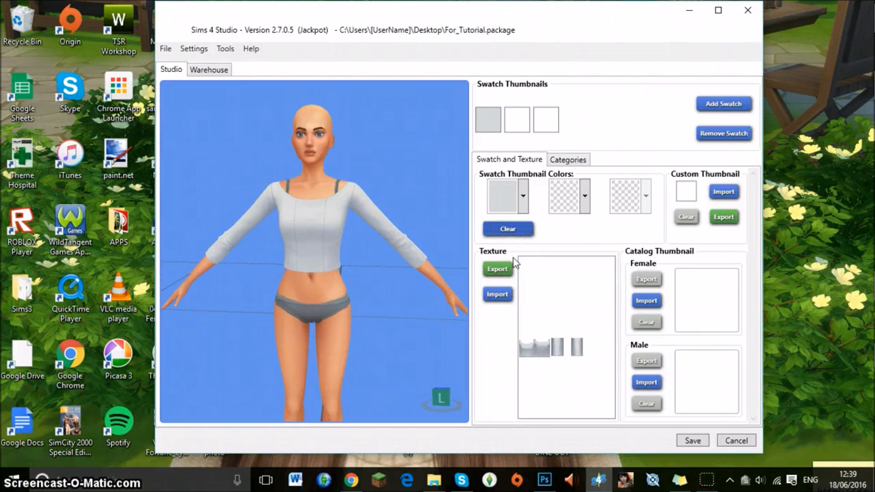
# Set the first swatch's primary thumbnail colour to teal #47A6A6.
pyautogui.click(524, 201)
pyautogui.moveTo(539, 258)
pyautogui.mouseDown()
pyautogui.moveTo(595, 212)
pyautogui.moveTo(522, 259)
pyautogui.moveTo(567, 243)
pyautogui.mouseUp()
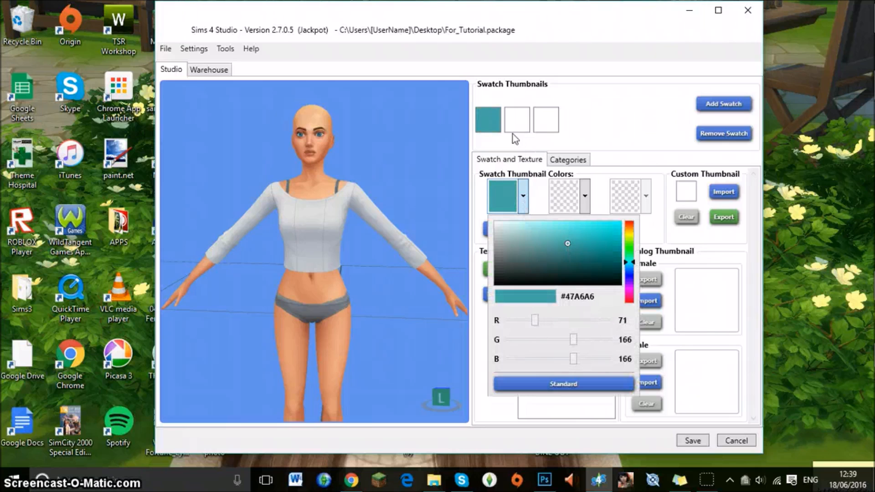
# Export the first swatch's texture to the Desktop as a DDS file named Tutorial_Top_DDS.
pyautogui.click(523, 196)
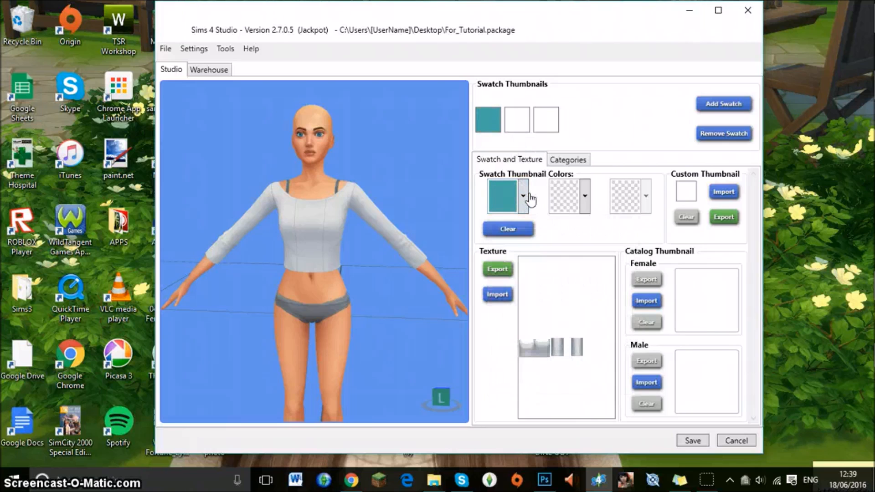
pyautogui.click(499, 269)
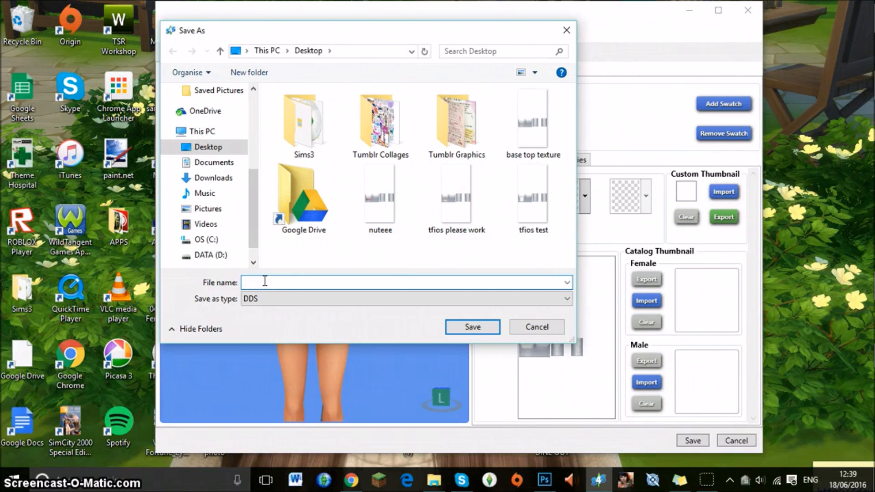
pyautogui.write('Tutorial')
pyautogui.write('_Top_DDS')
pyautogui.click(473, 327)
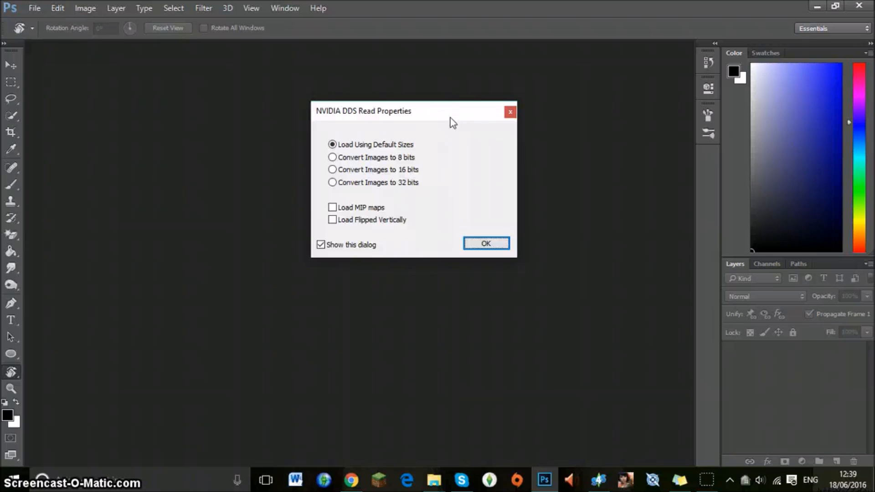
# Open the exported Tutorial_Top_DDS texture from the Desktop in Photoshop, loading it with default sizes.
pyautogui.moveTo(434, 480)
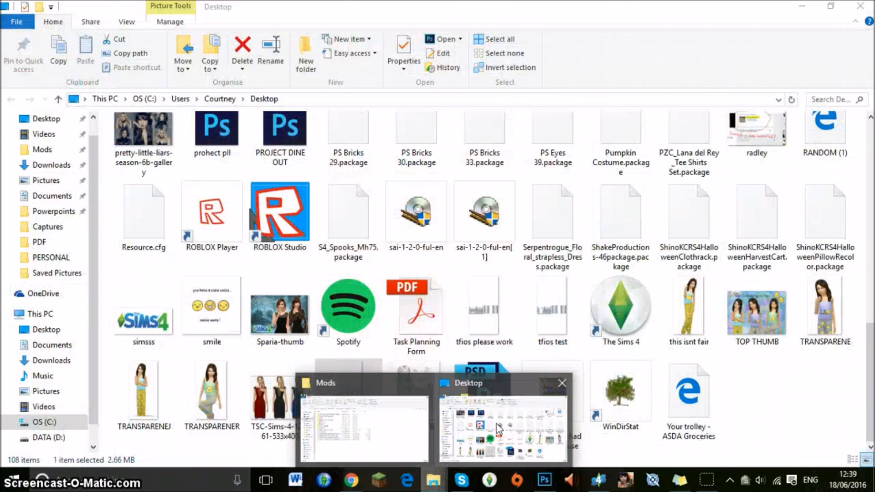
pyautogui.click(498, 429)
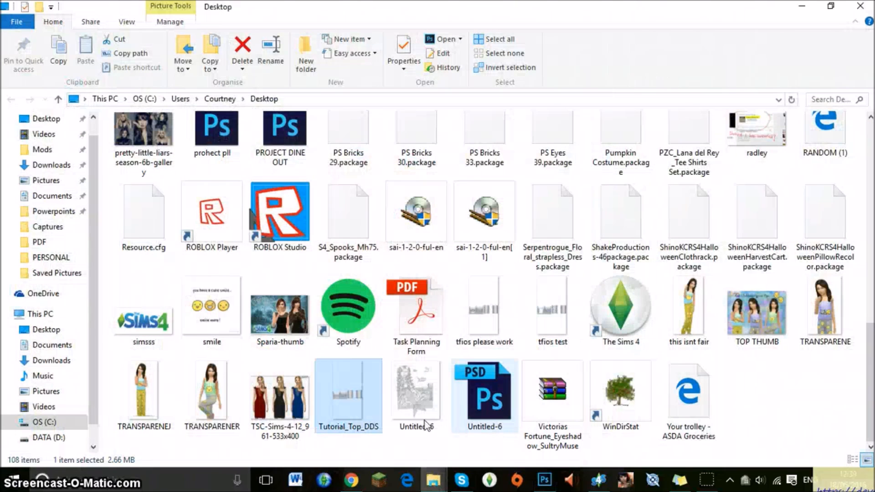
pyautogui.rightClick(346, 375)
pyautogui.moveTo(484, 159)
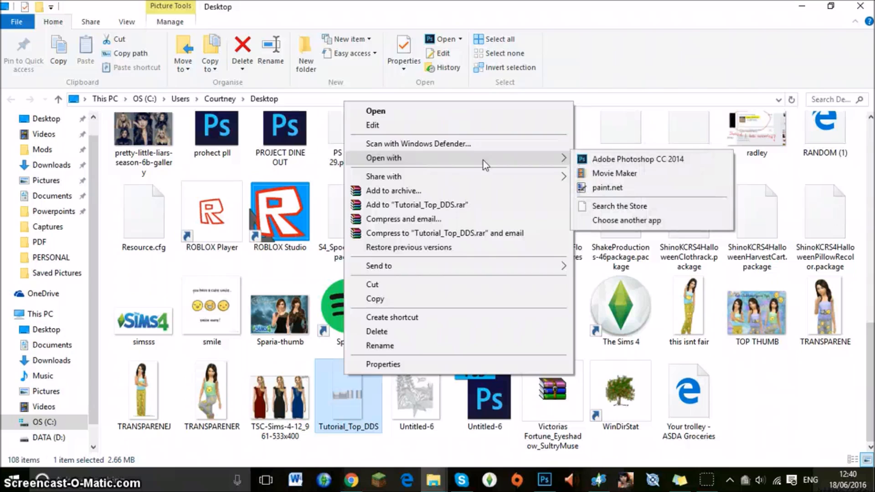
pyautogui.click(434, 480)
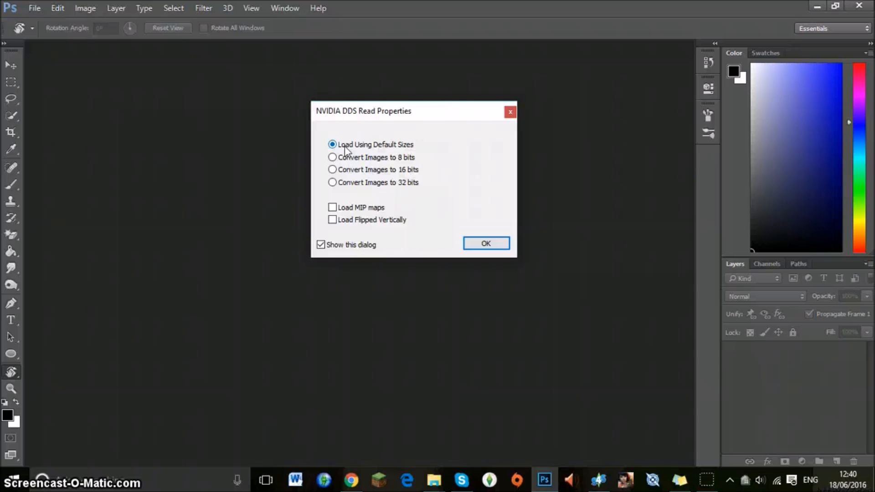
pyautogui.click(484, 244)
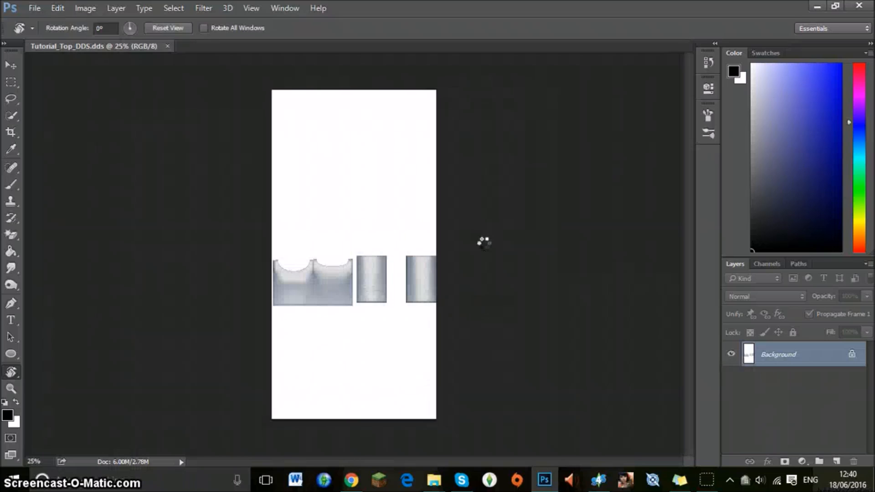
# Smudge away the left vertical seam line on the front piece of the top, from neckline to hem.
pyautogui.click(8, 390)
pyautogui.moveTo(363, 262); pyautogui.dragTo(361, 260)
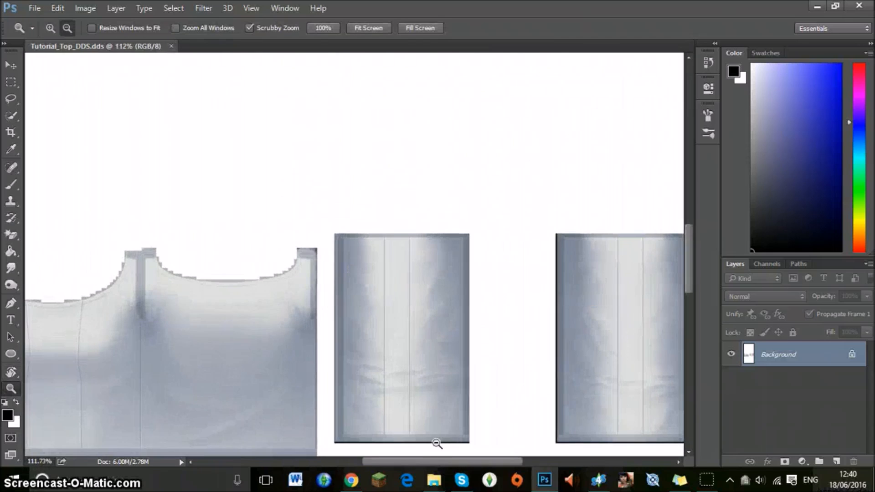
pyautogui.moveTo(420, 462); pyautogui.dragTo(337, 457)
pyautogui.scroll(-6, 433, 245)
pyautogui.moveTo(289, 196); pyautogui.dragTo(294, 197)
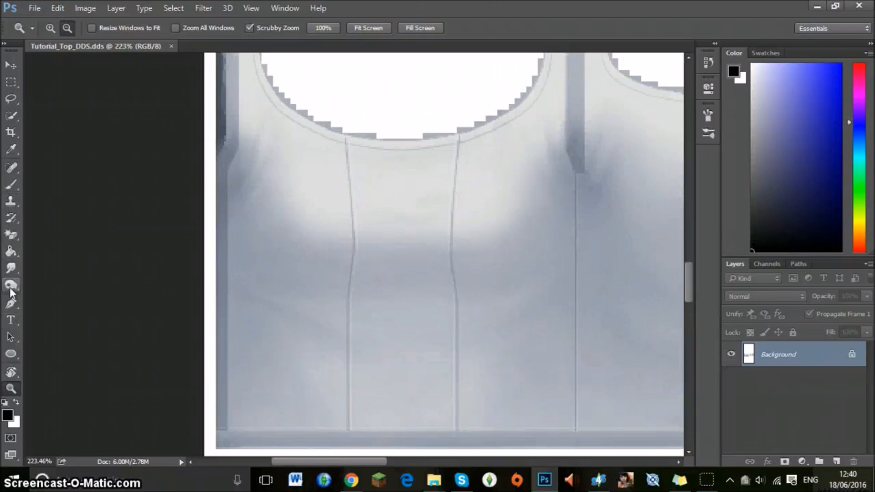
pyautogui.click(11, 269)
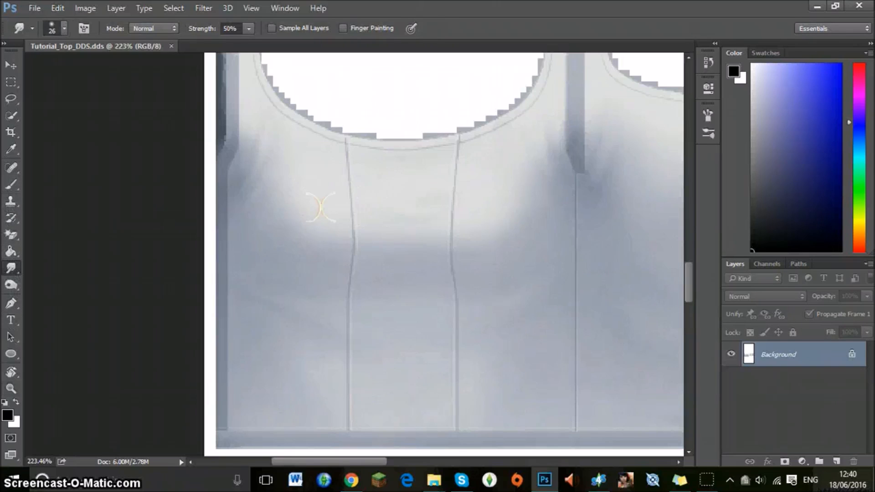
pyautogui.moveTo(373, 180)
pyautogui.mouseDown()
pyautogui.moveTo(342, 167)
pyautogui.moveTo(338, 218)
pyautogui.moveTo(353, 223)
pyautogui.moveTo(352, 250)
pyautogui.mouseUp()
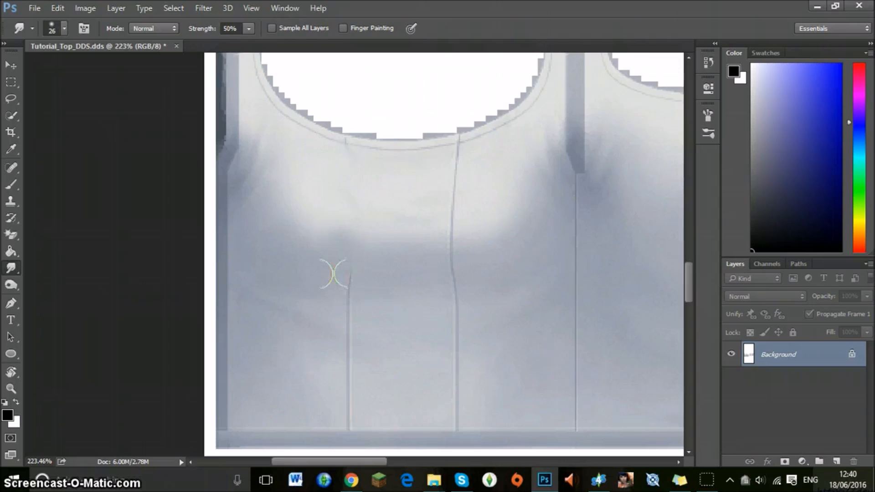
pyautogui.scroll(-3, 357, 305)
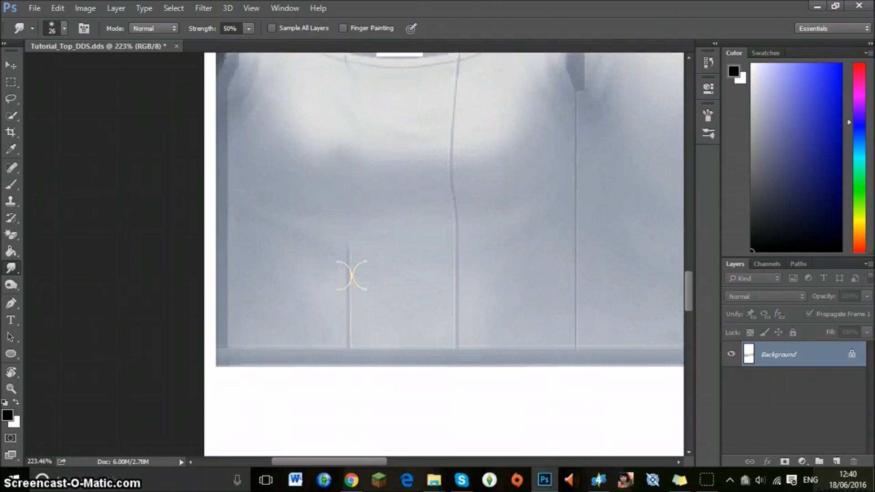
pyautogui.moveTo(350, 252)
pyautogui.mouseDown()
pyautogui.moveTo(338, 293)
pyautogui.moveTo(343, 324)
pyautogui.mouseUp()
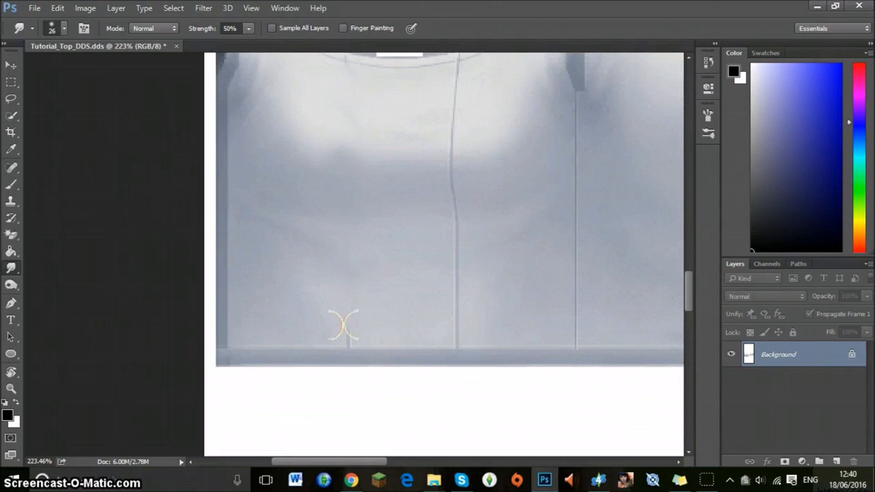
# Smudge away the right vertical seam line on the front piece of the top.
pyautogui.scroll(3, 477, 172)
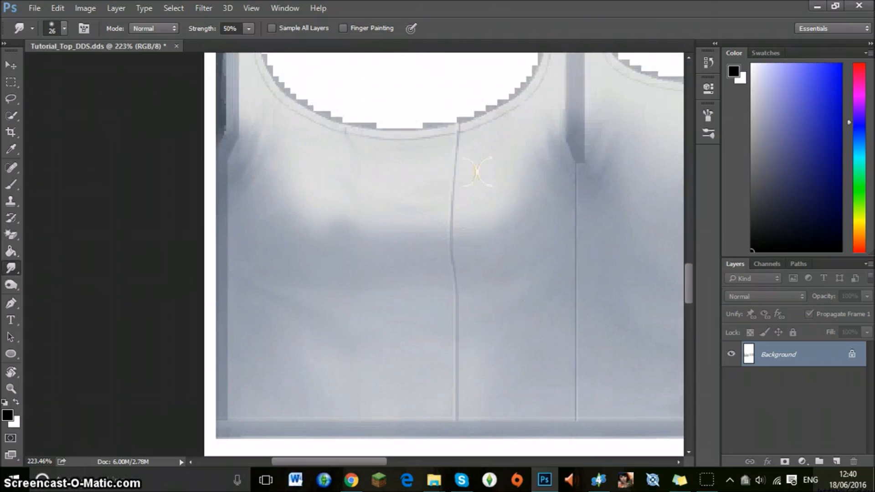
pyautogui.moveTo(440, 179); pyautogui.dragTo(449, 232)
pyautogui.moveTo(453, 248)
pyautogui.mouseDown()
pyautogui.moveTo(463, 286)
pyautogui.moveTo(454, 334)
pyautogui.moveTo(461, 346)
pyautogui.moveTo(443, 374)
pyautogui.moveTo(454, 406)
pyautogui.mouseUp()
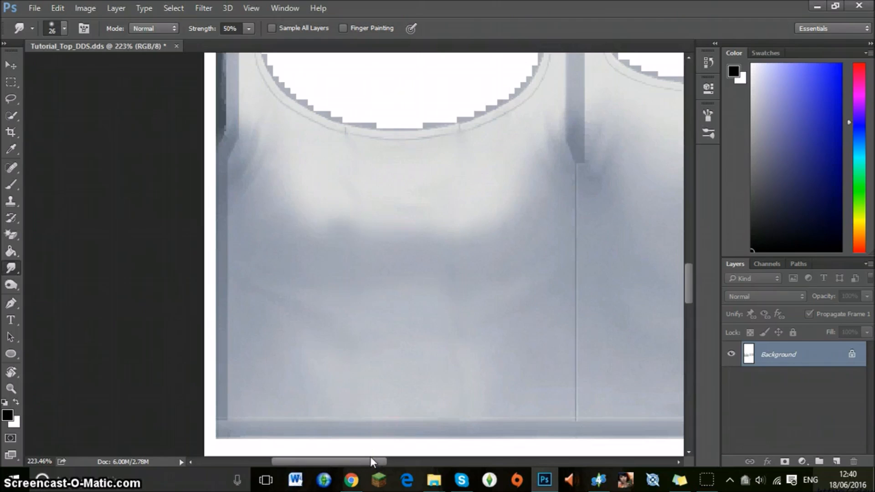
# Smudge away both vertical seam lines along the full length of the first sleeve piece.
pyautogui.moveTo(372, 461); pyautogui.dragTo(491, 464)
pyautogui.scroll(2, 357, 345)
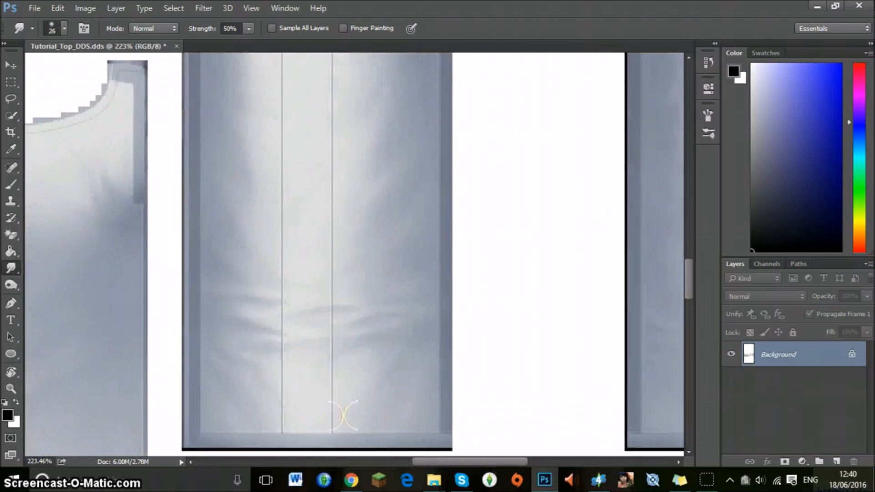
pyautogui.moveTo(343, 417); pyautogui.dragTo(338, 295)
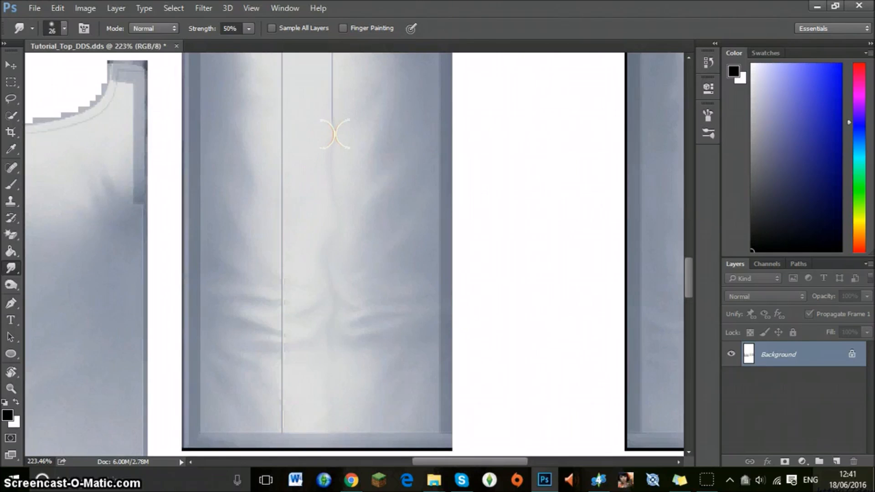
pyautogui.scroll(3, 332, 136)
pyautogui.moveTo(338, 217); pyautogui.dragTo(338, 217)
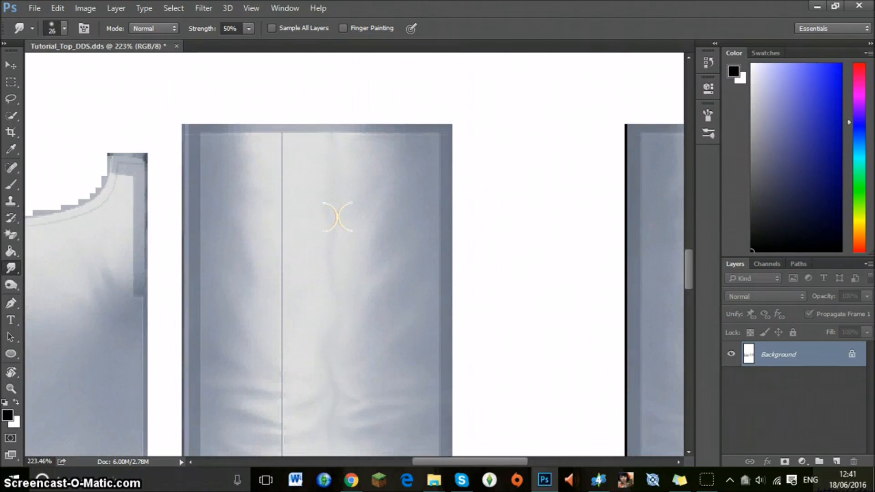
pyautogui.moveTo(266, 166); pyautogui.dragTo(266, 166)
pyautogui.scroll(-5, 266, 166)
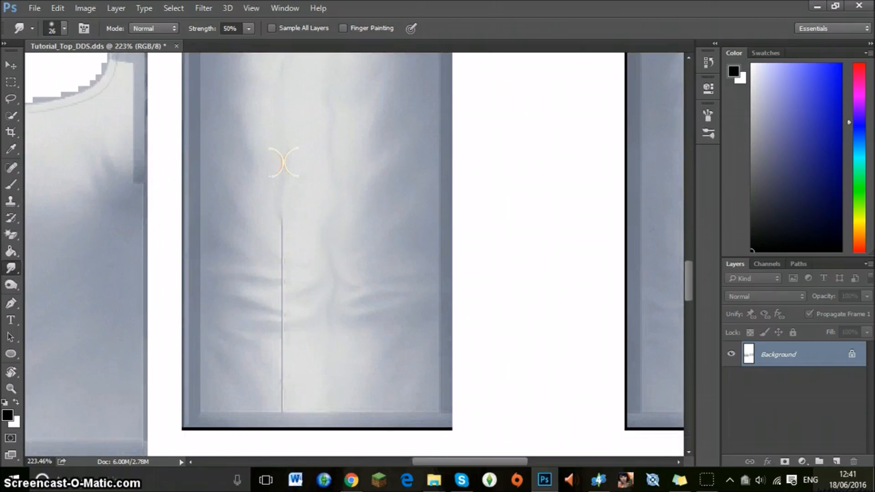
pyautogui.moveTo(283, 163)
pyautogui.mouseDown()
pyautogui.moveTo(293, 266)
pyautogui.moveTo(274, 401)
pyautogui.mouseUp()
# Smudge away both vertical seam lines on the second sleeve piece at the texture's right edge.
pyautogui.moveTo(433, 465); pyautogui.dragTo(513, 465)
pyautogui.scroll(2, 301, 382)
pyautogui.scroll(-2, 271, 422)
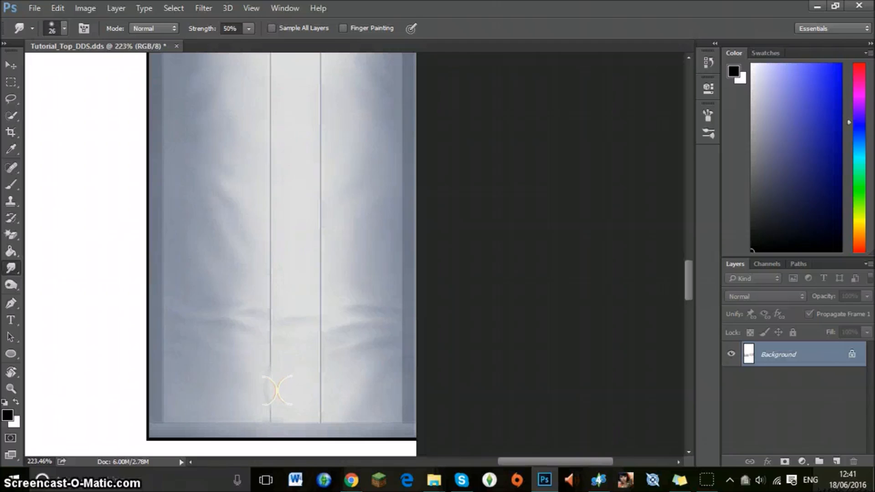
pyautogui.moveTo(272, 324); pyautogui.dragTo(275, 275)
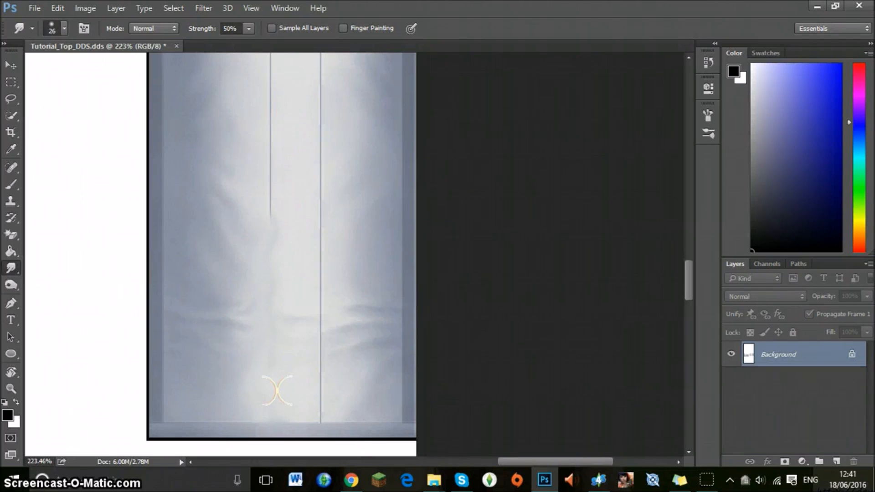
pyautogui.moveTo(272, 155); pyautogui.dragTo(270, 120)
pyautogui.scroll(2, 273, 173)
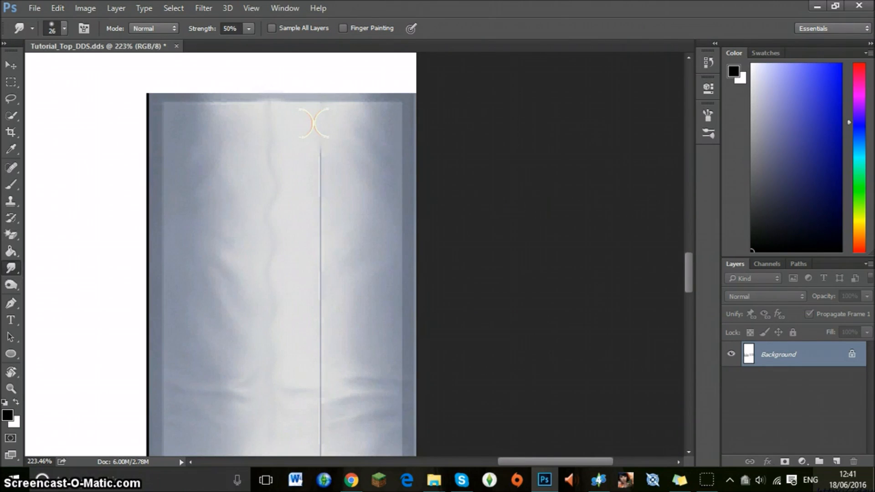
pyautogui.moveTo(319, 178); pyautogui.dragTo(319, 223)
pyautogui.scroll(-3, 295, 261)
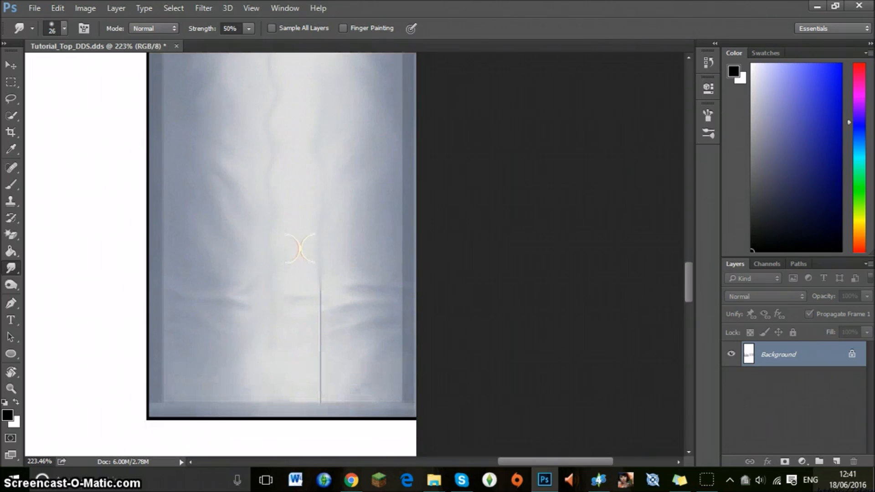
pyautogui.moveTo(314, 258); pyautogui.dragTo(321, 383)
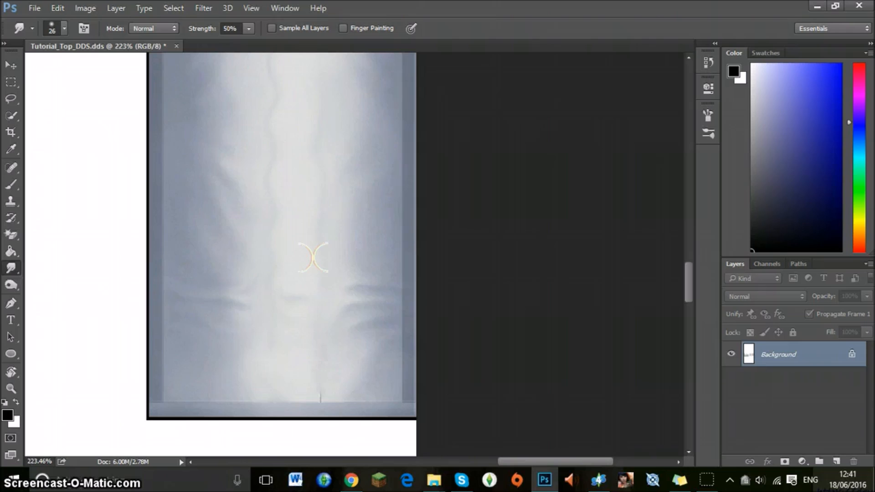
# Examine the smudged body and sleeve pieces across the whole texture.
pyautogui.scroll(-2, 78, 319)
pyautogui.press('z')
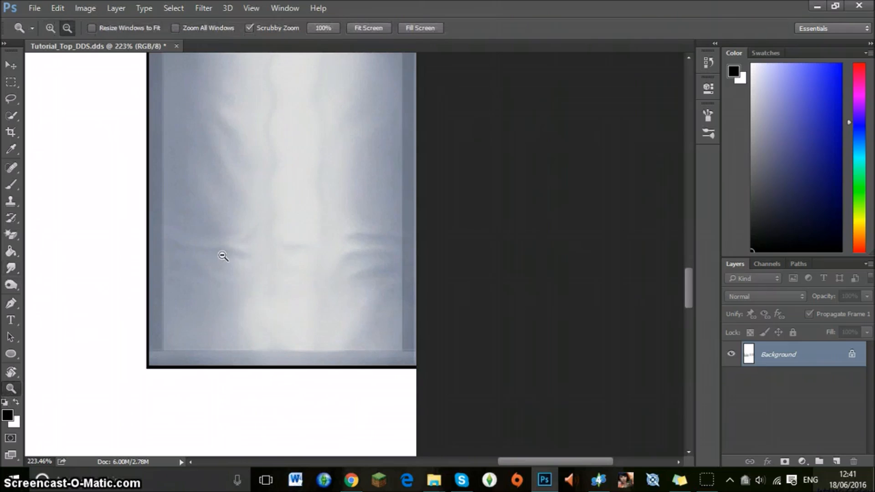
pyautogui.moveTo(221, 253); pyautogui.dragTo(153, 243)
pyautogui.moveTo(502, 461); pyautogui.dragTo(417, 461)
pyautogui.moveTo(297, 257); pyautogui.dragTo(408, 233)
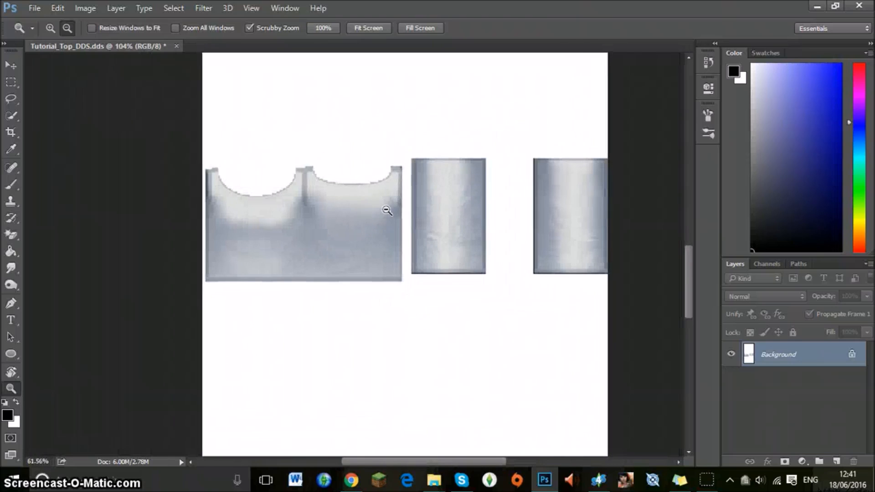
pyautogui.moveTo(453, 461); pyautogui.dragTo(464, 463)
pyautogui.scroll(2, 401, 318)
pyautogui.scroll(-2, 402, 318)
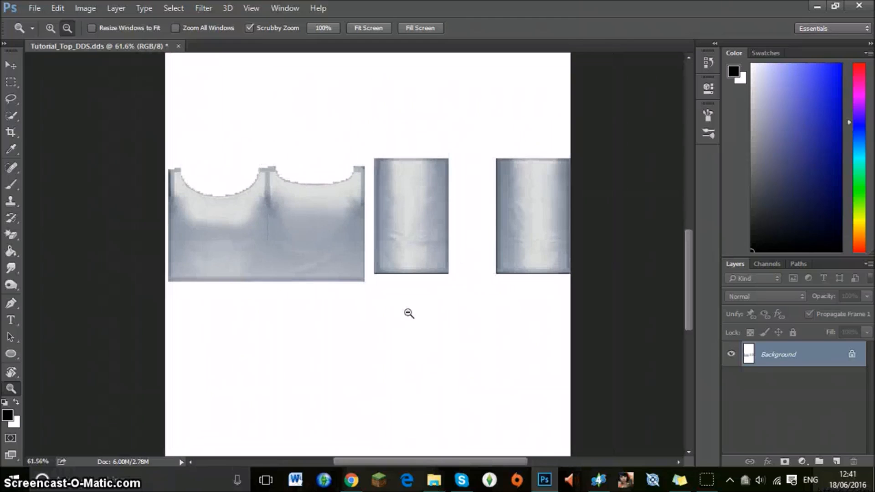
# Unlock the Background layer and add a Hue/Saturation adjustment layer above it.
pyautogui.click(851, 355)
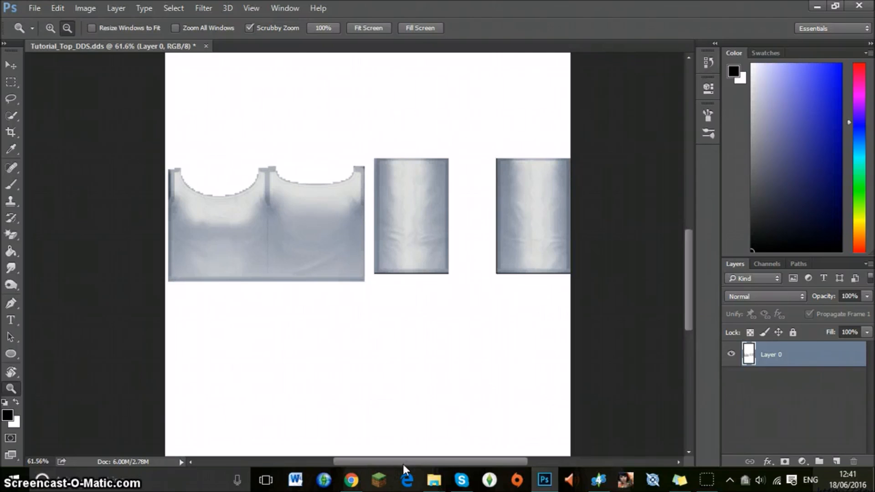
pyautogui.moveTo(403, 464); pyautogui.dragTo(420, 462)
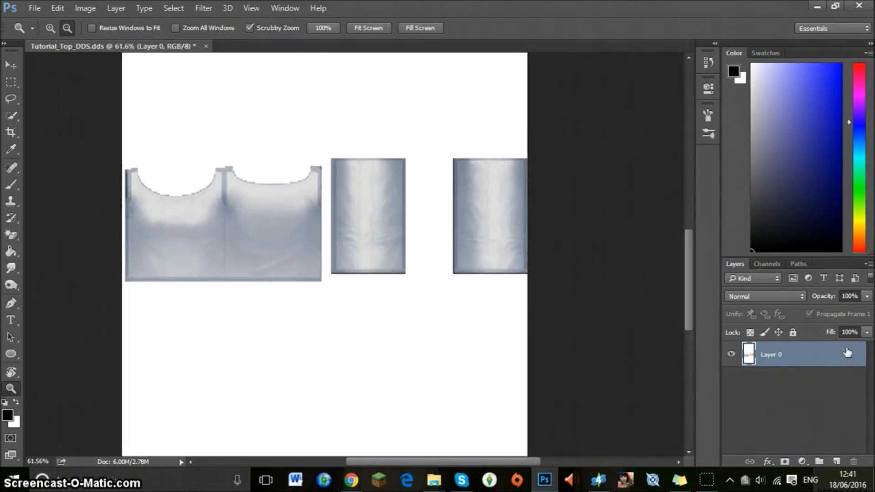
pyautogui.click(806, 459)
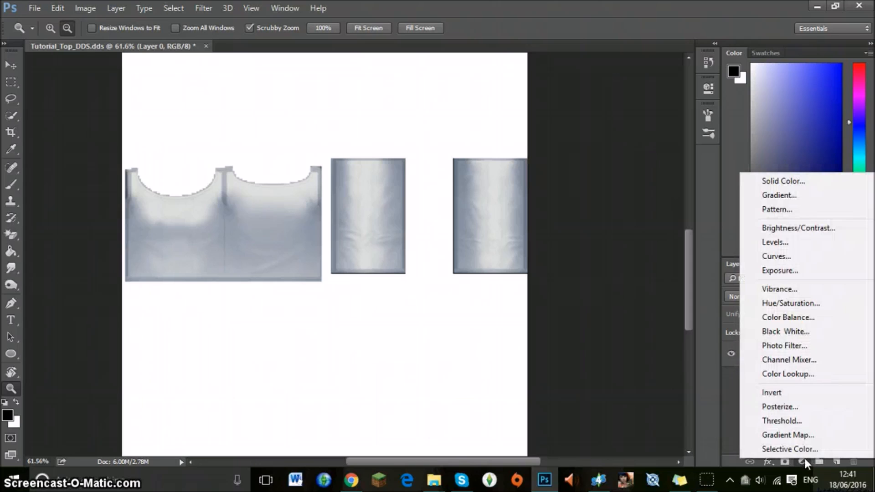
pyautogui.click(787, 304)
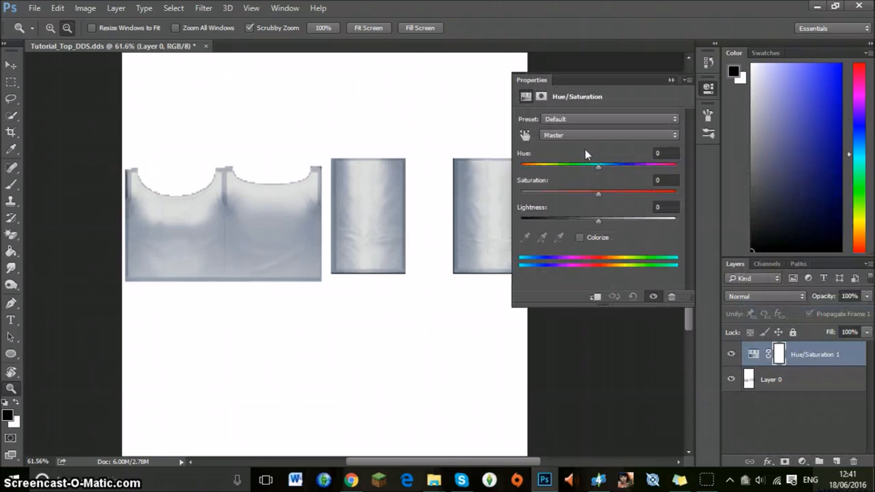
# Colorize the texture through the adjustment layer with hue 244, saturation 59 and lightness -30.
pyautogui.click(581, 241)
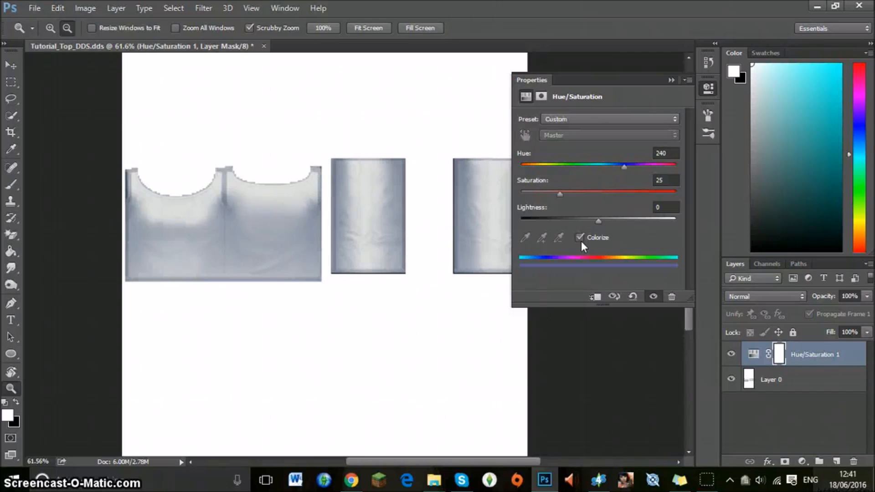
pyautogui.moveTo(625, 165); pyautogui.dragTo(631, 166)
pyautogui.moveTo(561, 194)
pyautogui.mouseDown()
pyautogui.moveTo(627, 193)
pyautogui.moveTo(613, 194)
pyautogui.mouseUp()
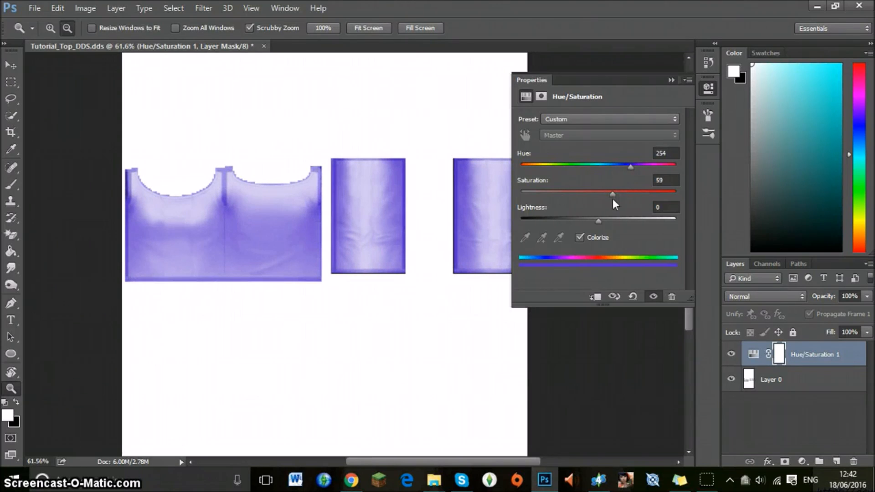
pyautogui.moveTo(627, 165); pyautogui.dragTo(626, 166)
pyautogui.moveTo(593, 222); pyautogui.dragTo(575, 220)
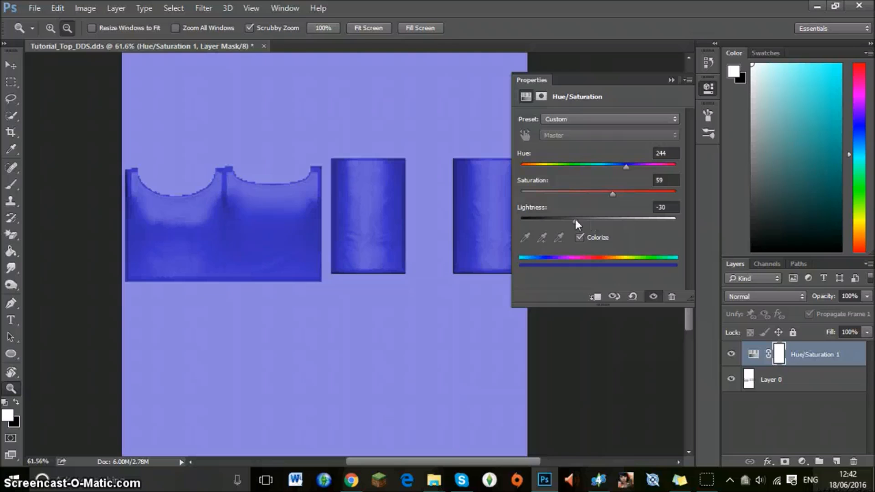
# Flatten the Hue/Saturation adjustment layer and the texture layer into a single Background layer.
pyautogui.click(672, 81)
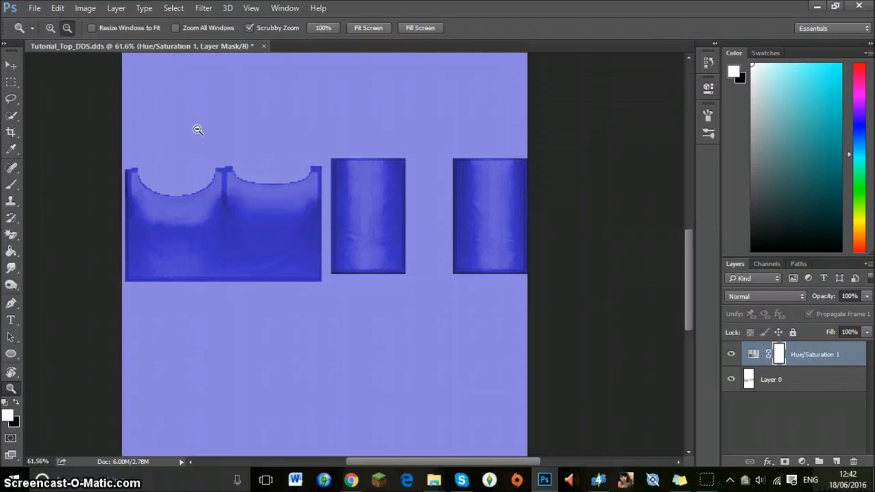
pyautogui.click(12, 82)
pyautogui.click(12, 388)
pyautogui.moveTo(124, 198); pyautogui.dragTo(124, 198)
pyautogui.scroll(-3, 181, 186)
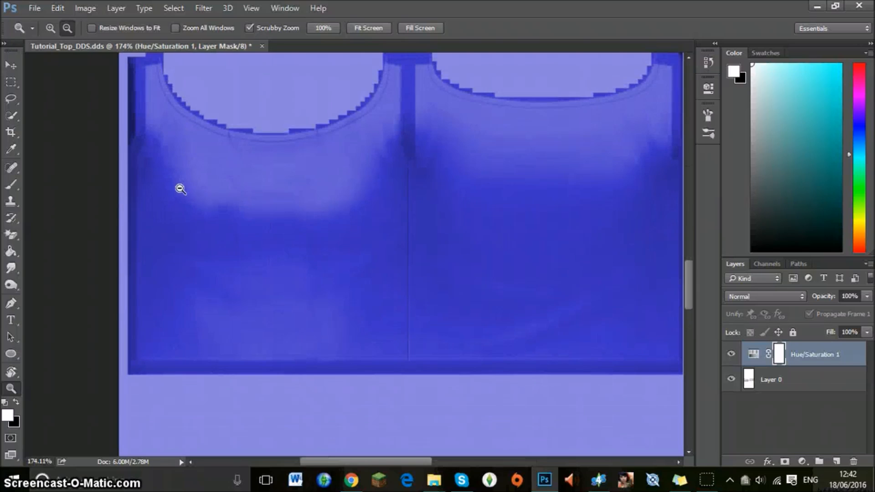
pyautogui.moveTo(249, 200); pyautogui.dragTo(234, 172)
pyautogui.click(36, 8)
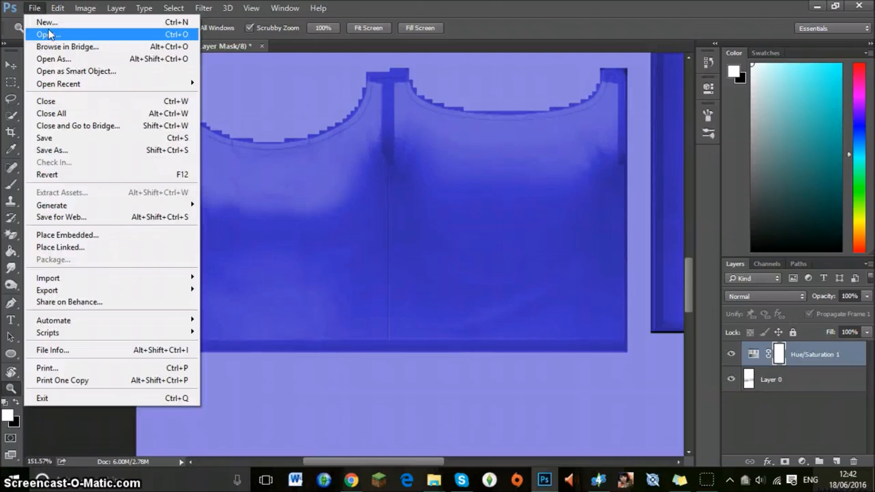
pyautogui.click(38, 7)
pyautogui.rightClick(819, 383)
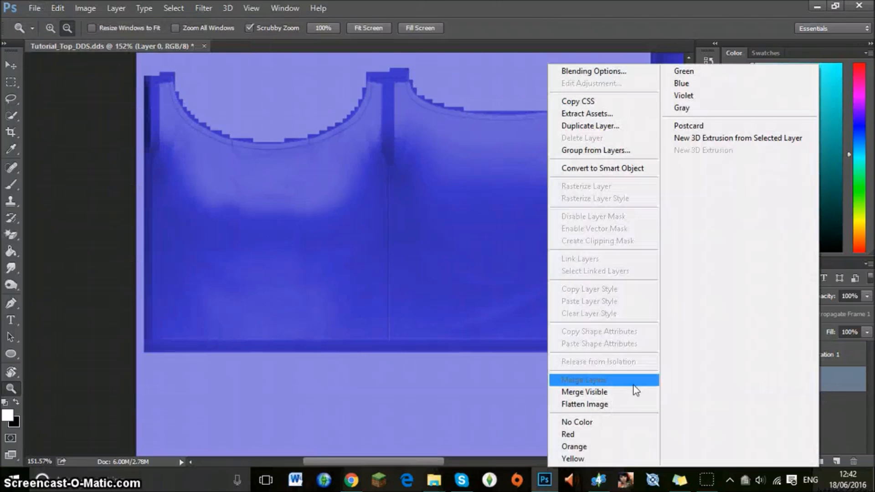
pyautogui.click(613, 404)
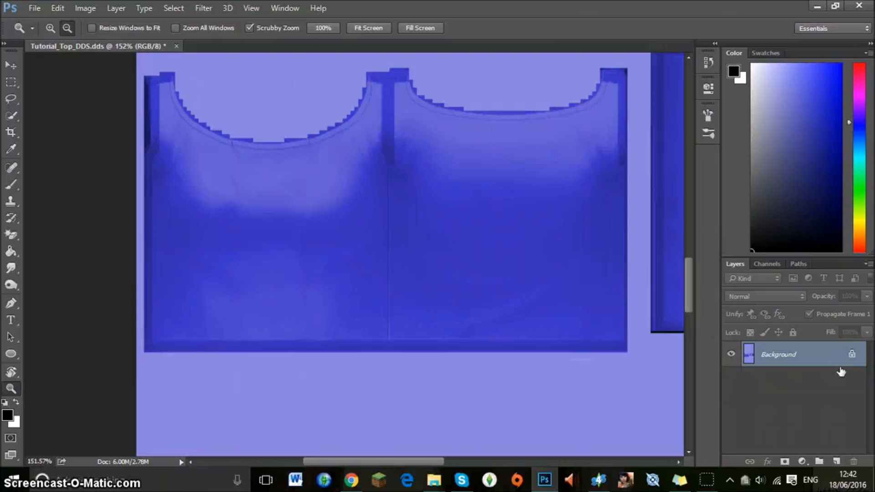
# Open the NUTELLA GRAPHIC image from the Tumblr Graphics folder on the Desktop.
pyautogui.click(37, 9)
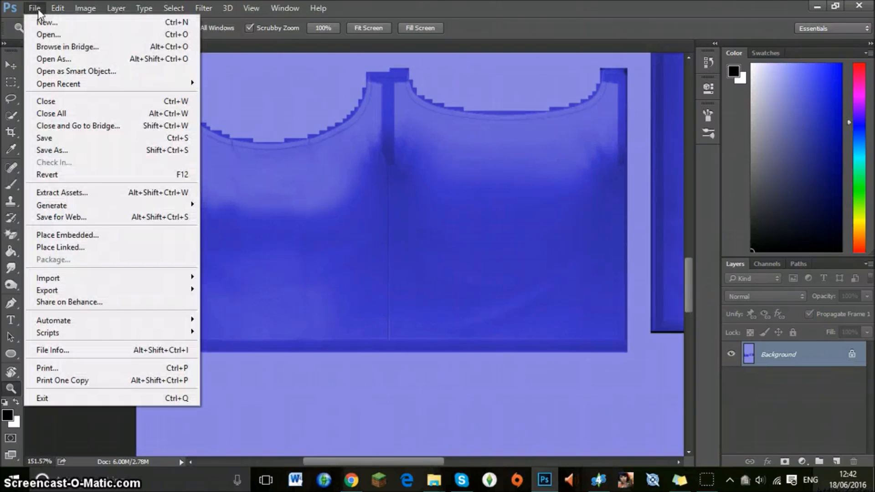
pyautogui.click(34, 8)
pyautogui.click(34, 8)
pyautogui.click(37, 35)
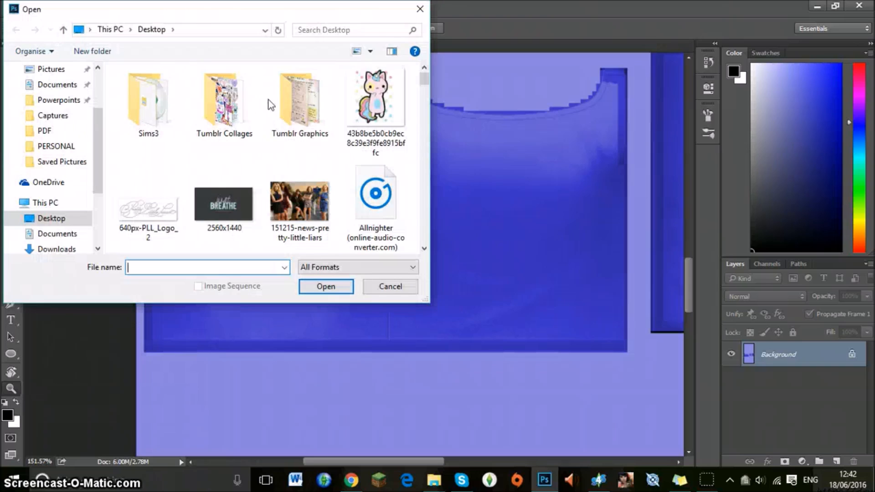
pyautogui.doubleClick(299, 96)
pyautogui.scroll(-3, 299, 101)
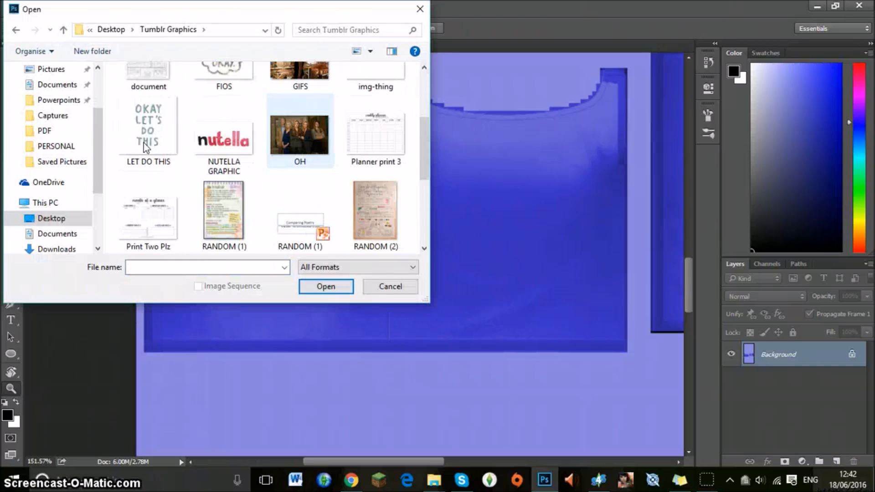
pyautogui.scroll(-3, 234, 152)
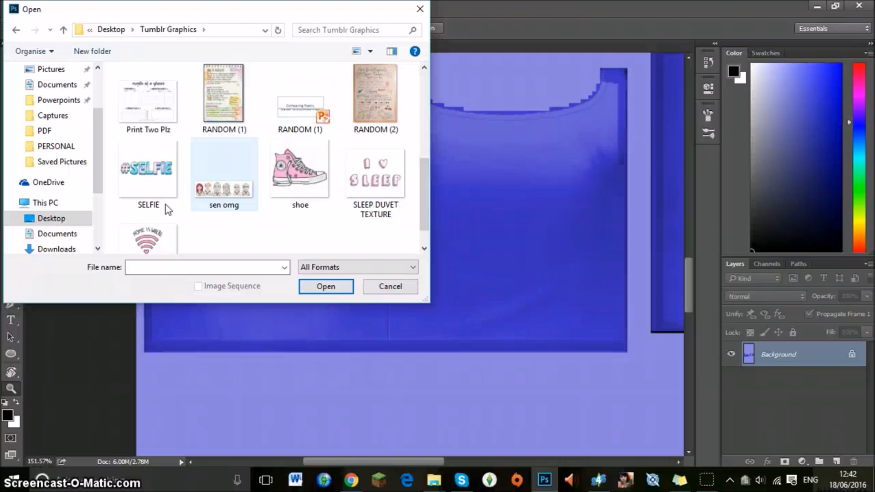
pyautogui.scroll(-1, 251, 157)
pyautogui.scroll(4, 251, 157)
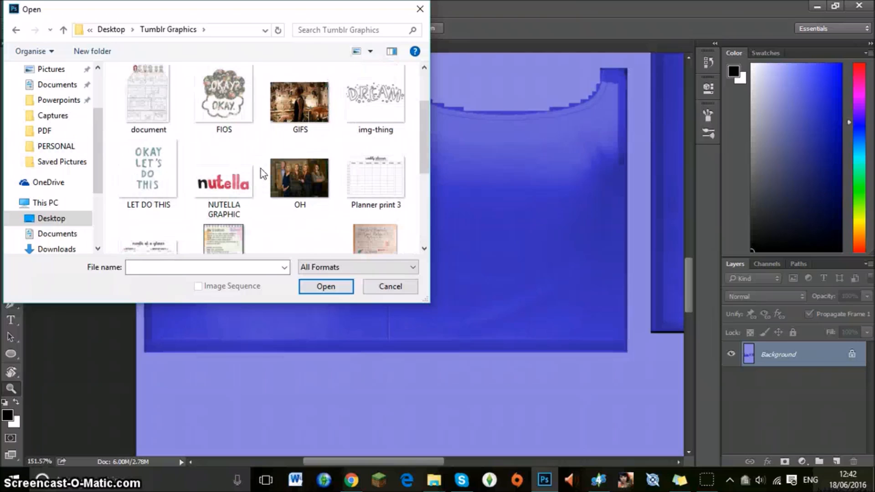
pyautogui.scroll(-1, 263, 175)
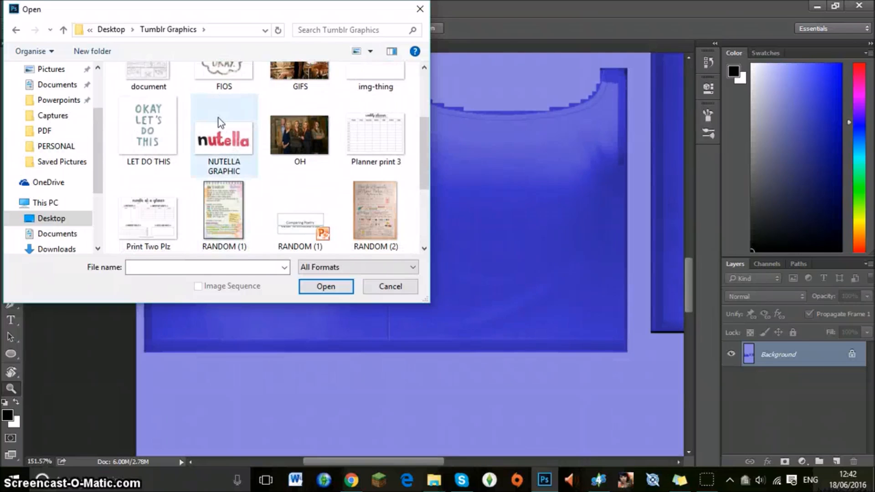
pyautogui.click(234, 138)
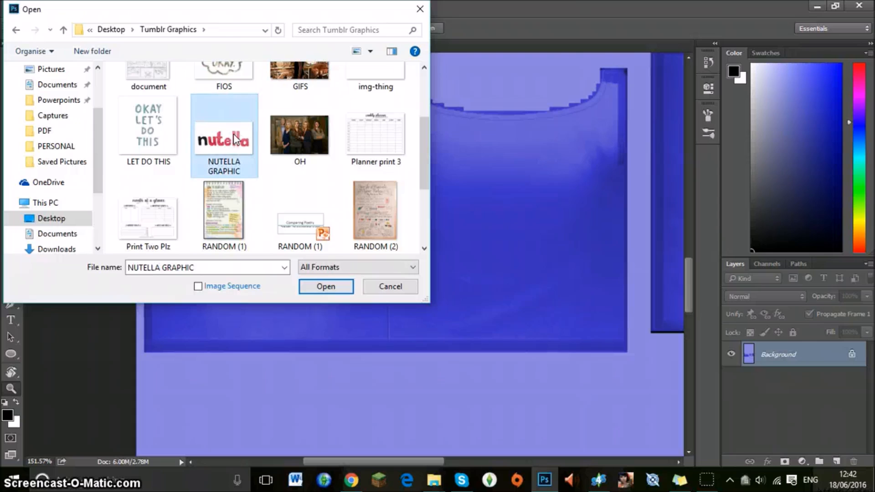
pyautogui.doubleClick(235, 138)
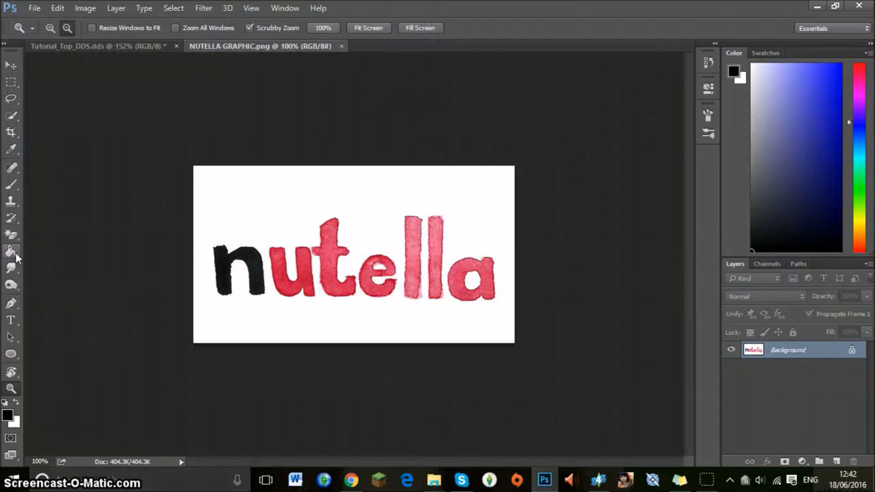
# Erase the white background around the nutella lettering and inside the letter a with the Magic Eraser.
pyautogui.click(11, 235)
pyautogui.click(238, 189)
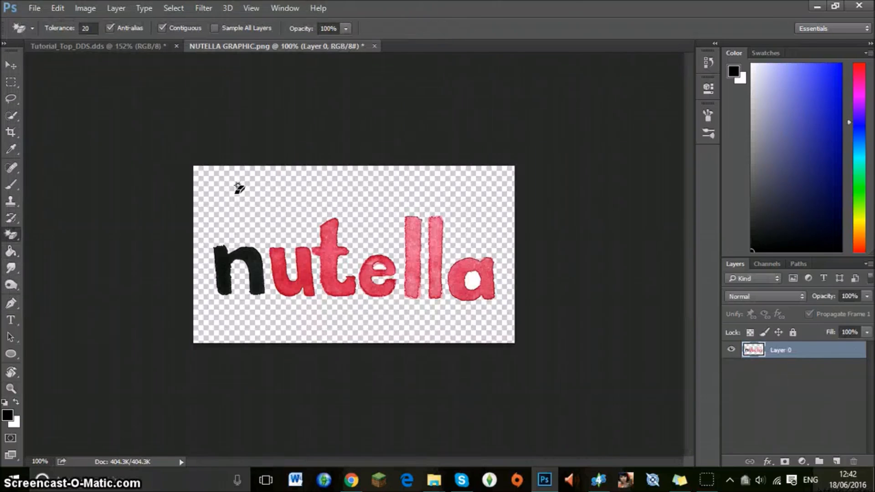
pyautogui.click(11, 390)
pyautogui.moveTo(162, 299); pyautogui.dragTo(209, 278)
pyautogui.click(11, 235)
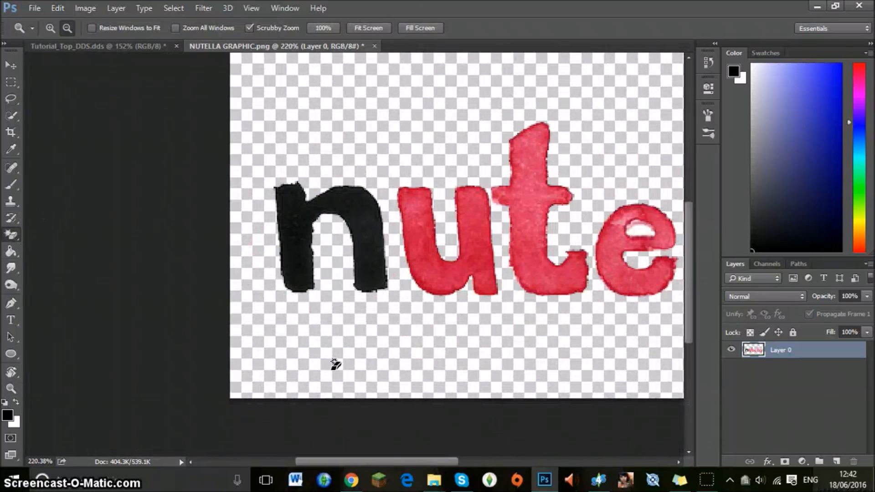
pyautogui.moveTo(371, 461); pyautogui.dragTo(429, 453)
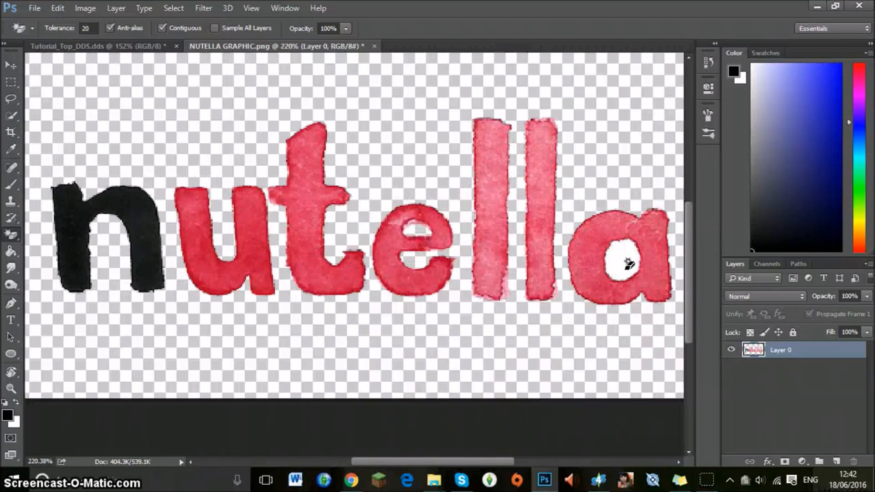
pyautogui.scroll(-1, 239, 365)
# Scale the nutella lettering down to about 46% width and 56% height and move it near the middle of its canvas.
pyautogui.press('z')
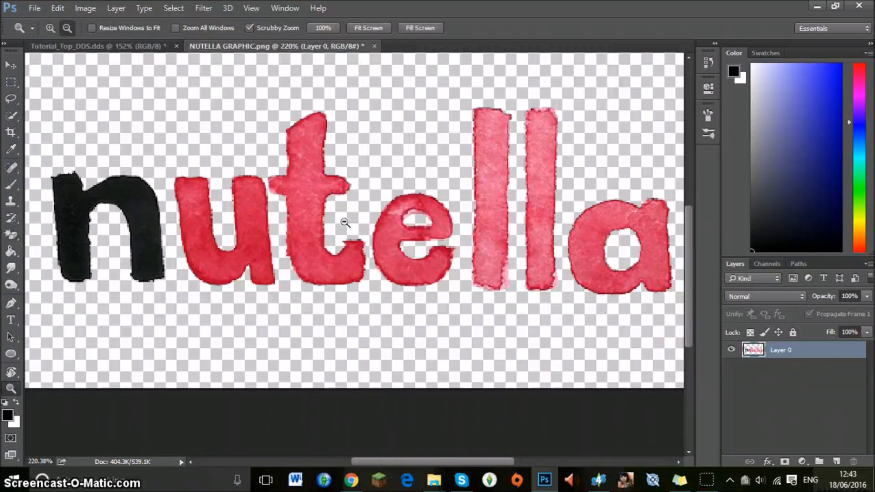
pyautogui.moveTo(345, 223); pyautogui.dragTo(300, 204)
pyautogui.click(12, 65)
pyautogui.moveTo(495, 340); pyautogui.dragTo(343, 263)
pyautogui.moveTo(319, 232); pyautogui.dragTo(369, 251)
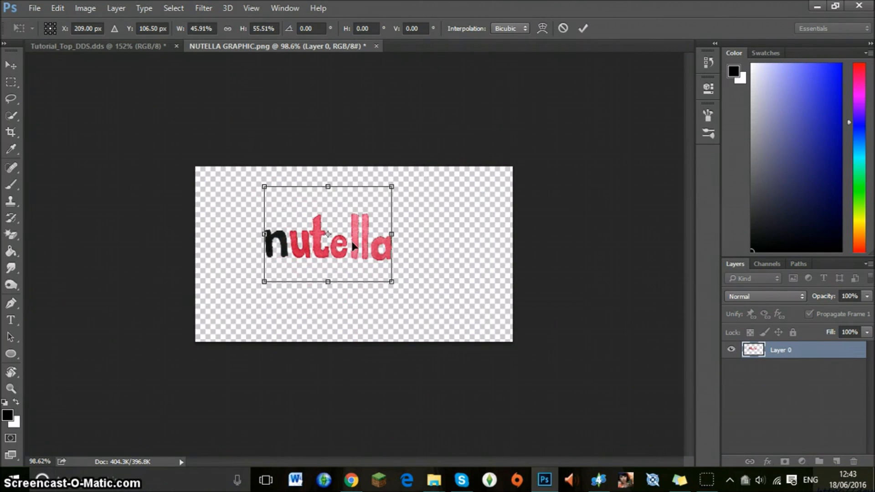
pyautogui.moveTo(364, 235); pyautogui.dragTo(377, 248)
pyautogui.click(583, 29)
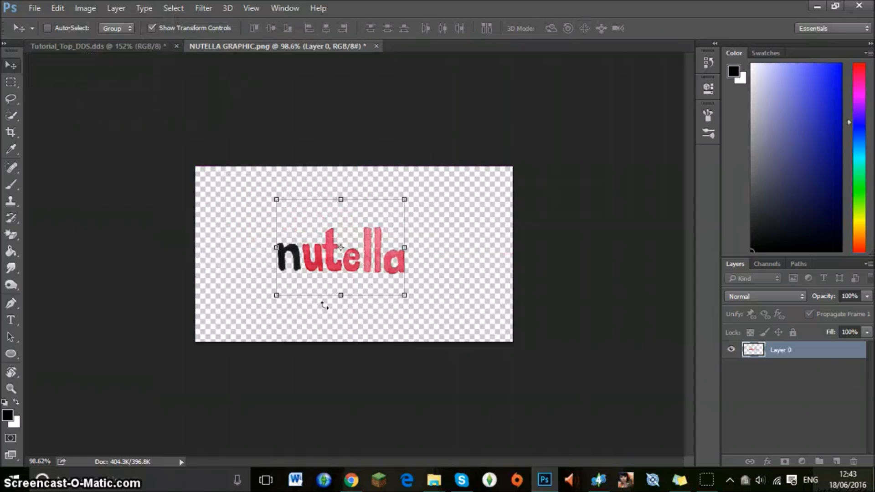
# Place the lettering on the front body piece of Tutorial_Top_DDS, scaled to about 91% width and 97% height, and apply the transformation.
pyautogui.moveTo(318, 262); pyautogui.dragTo(235, 251)
pyautogui.moveTo(370, 319); pyautogui.dragTo(352, 314)
pyautogui.moveTo(324, 273); pyautogui.dragTo(338, 278)
pyautogui.click(11, 84)
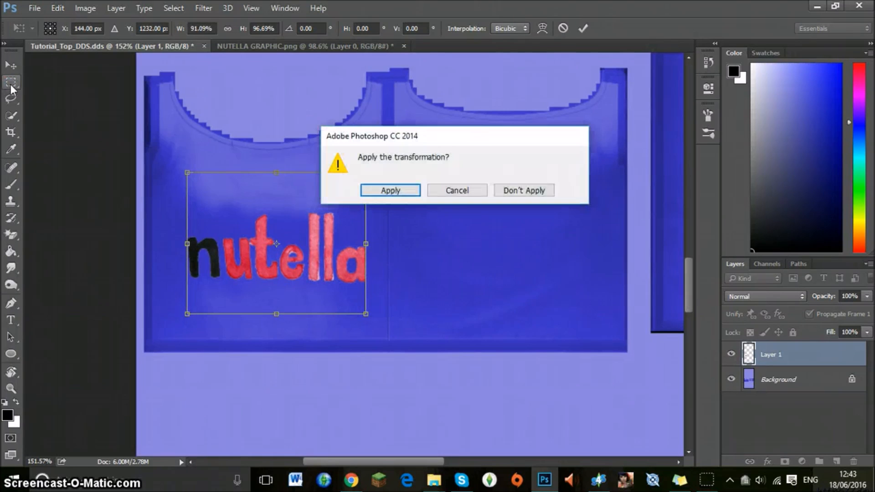
pyautogui.click(371, 190)
# Flatten the lettering into the top texture and unlock the resulting Background layer.
pyautogui.click(14, 387)
pyautogui.moveTo(390, 211); pyautogui.dragTo(332, 195)
pyautogui.moveTo(522, 197); pyautogui.dragTo(524, 196)
pyautogui.moveTo(459, 177); pyautogui.dragTo(485, 172)
pyautogui.moveTo(382, 458); pyautogui.dragTo(407, 458)
pyautogui.rightClick(769, 359)
pyautogui.click(562, 405)
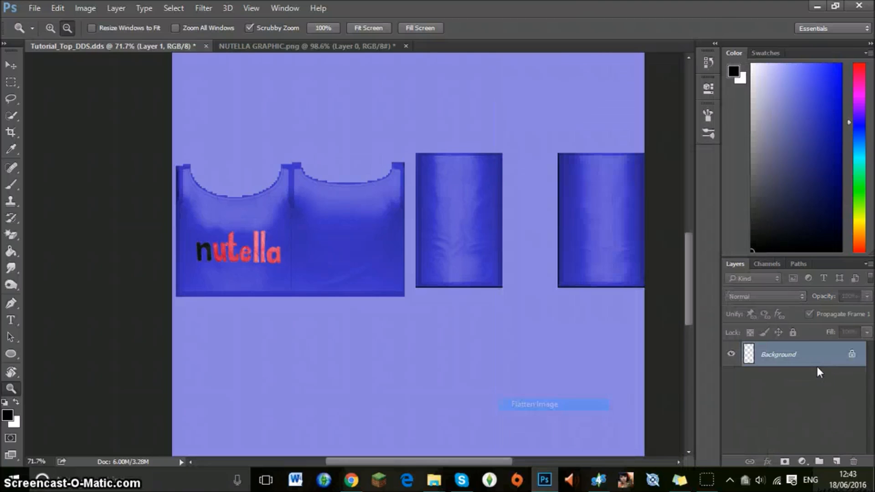
pyautogui.click(853, 357)
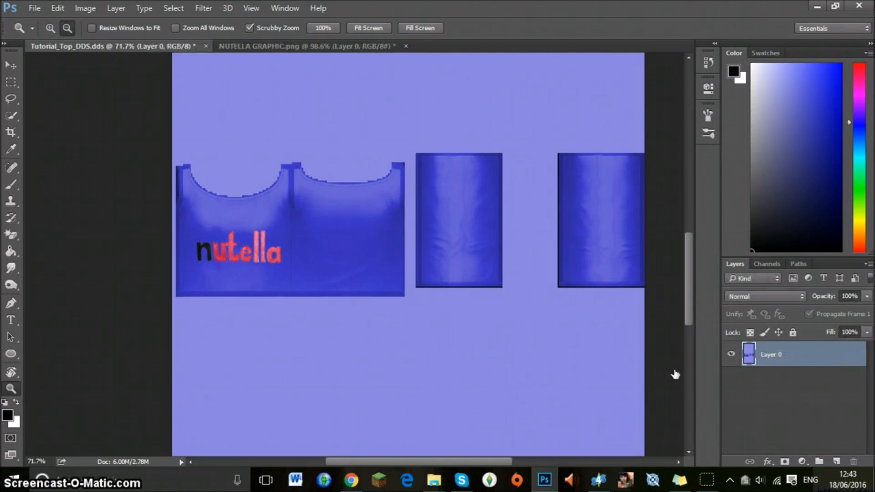
# Save a DDS copy of the texture on the Desktop as Purple_Nutella, using DXT5 ARGB interpolated alpha with generated MIP maps.
pyautogui.click(34, 8)
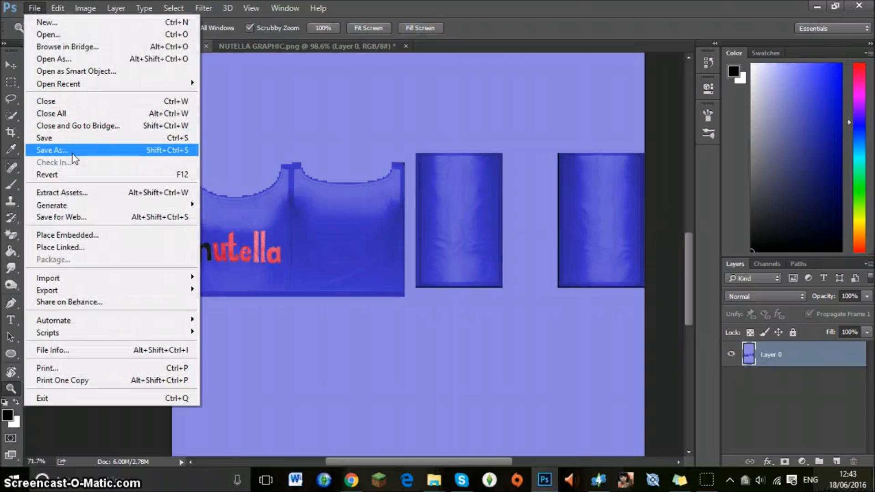
pyautogui.click(69, 150)
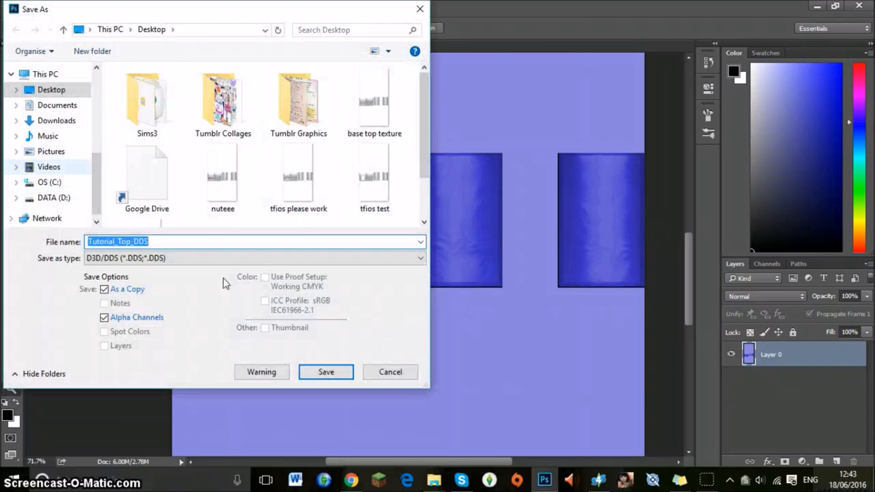
pyautogui.click(189, 242)
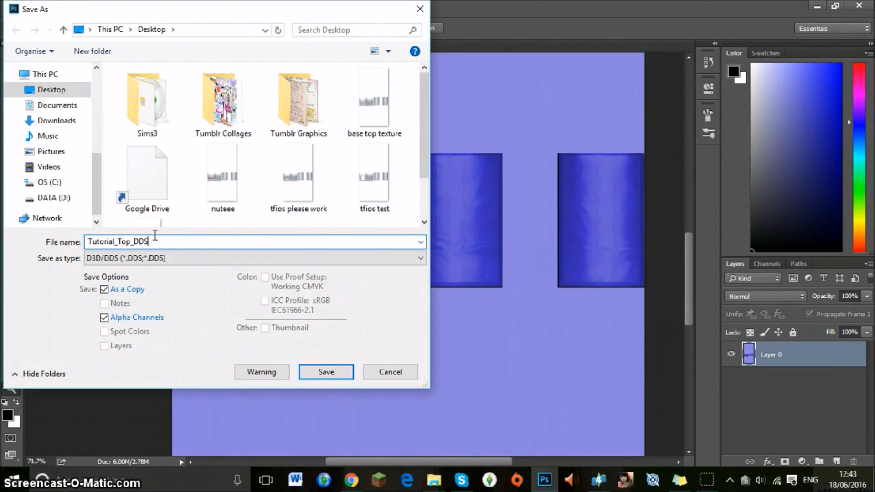
pyautogui.moveTo(188, 242); pyautogui.dragTo(85, 236)
pyautogui.write('Purple_Nutell')
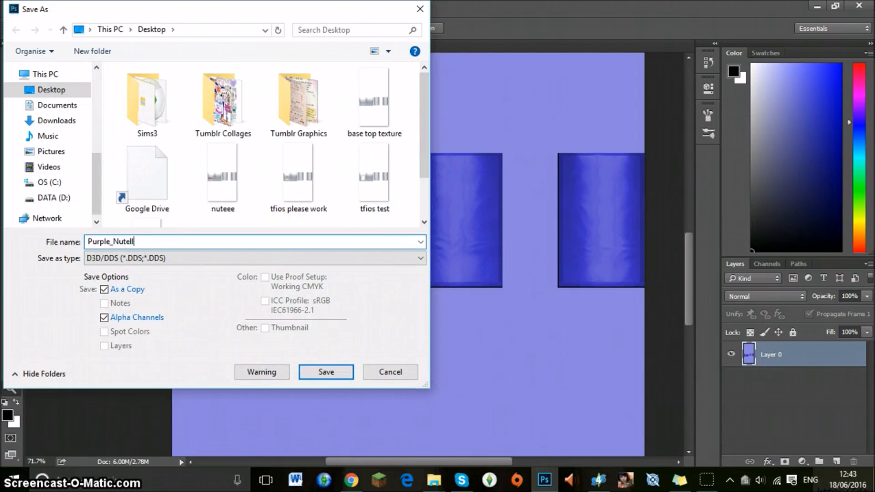
pyautogui.write('a')
pyautogui.press('Return')
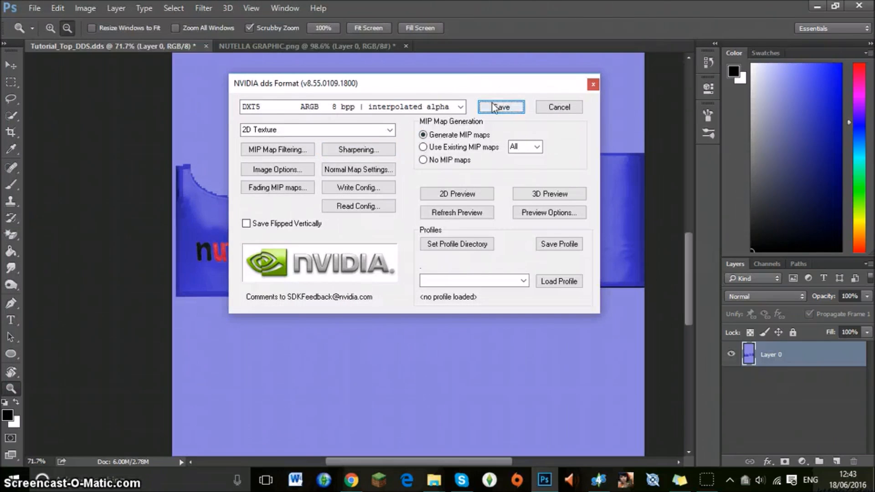
pyautogui.click(459, 107)
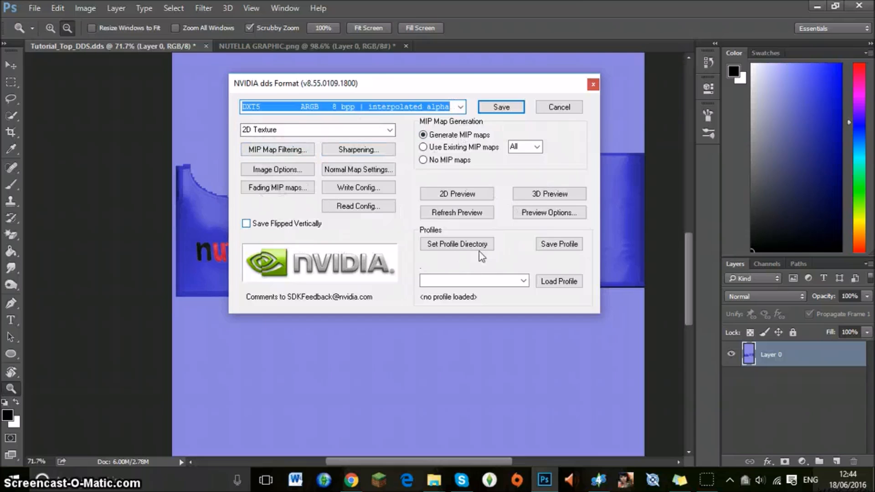
pyautogui.click(489, 110)
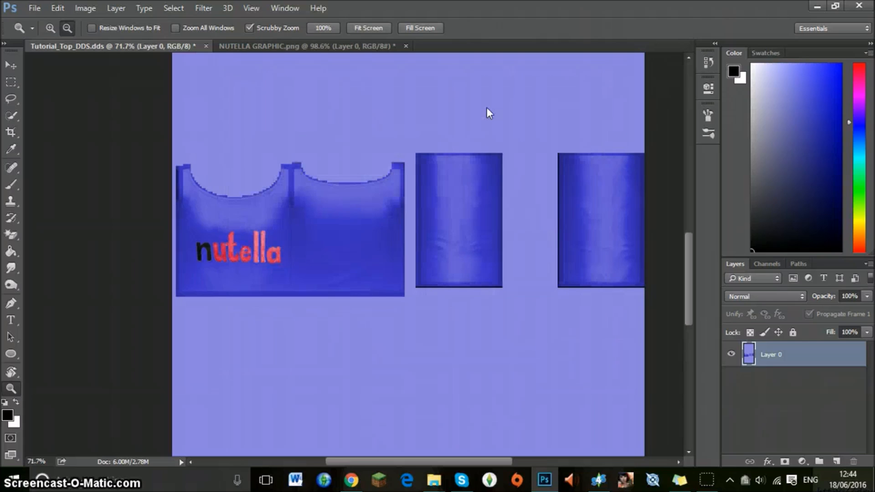
# Switch to Sims 4 Studio and import the Purple_Nutella file as the first swatch's texture.
pyautogui.click(597, 481)
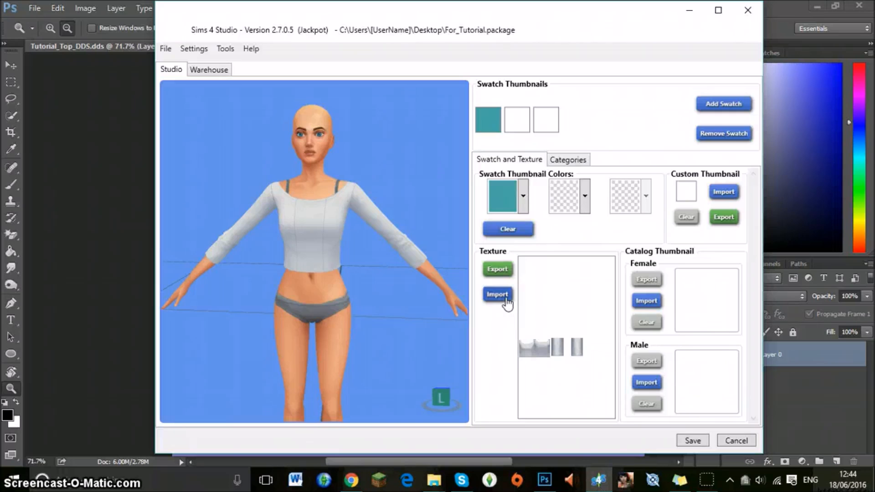
pyautogui.scroll(-5, 481, 228)
pyautogui.scroll(-10, 480, 228)
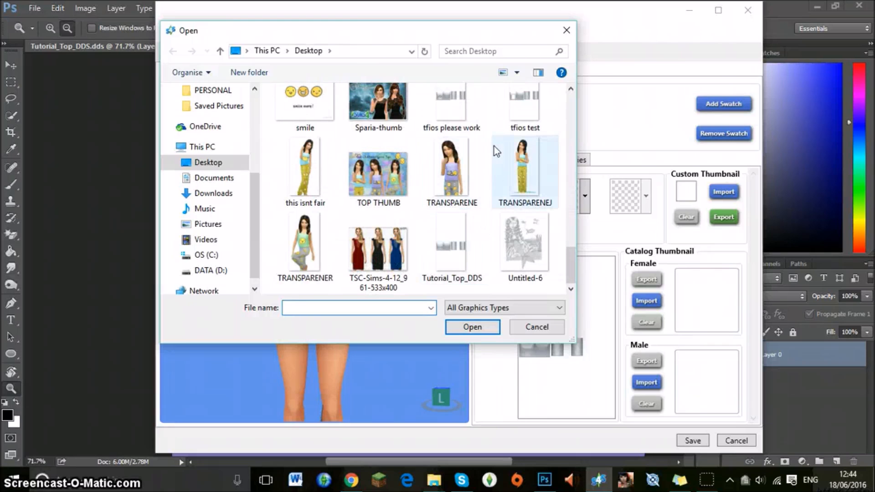
pyautogui.scroll(3, 493, 191)
pyautogui.doubleClick(368, 197)
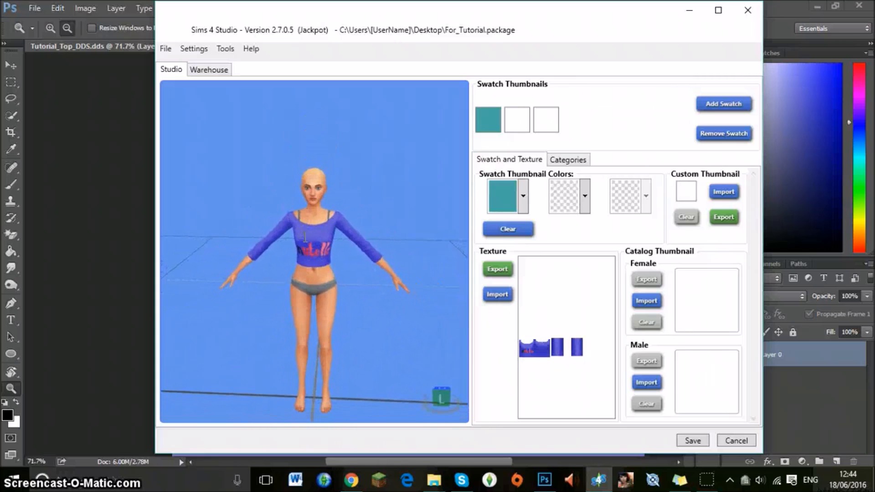
# Examine the nutella print on the sim's crop top in the 3D preview and return to Photoshop.
pyautogui.scroll(3, 310, 228)
pyautogui.moveTo(313, 245); pyautogui.dragTo(319, 196)
pyautogui.scroll(-2, 318, 197)
pyautogui.scroll(3, 318, 197)
pyautogui.scroll(-5, 318, 197)
pyautogui.moveTo(374, 238); pyautogui.dragTo(360, 301)
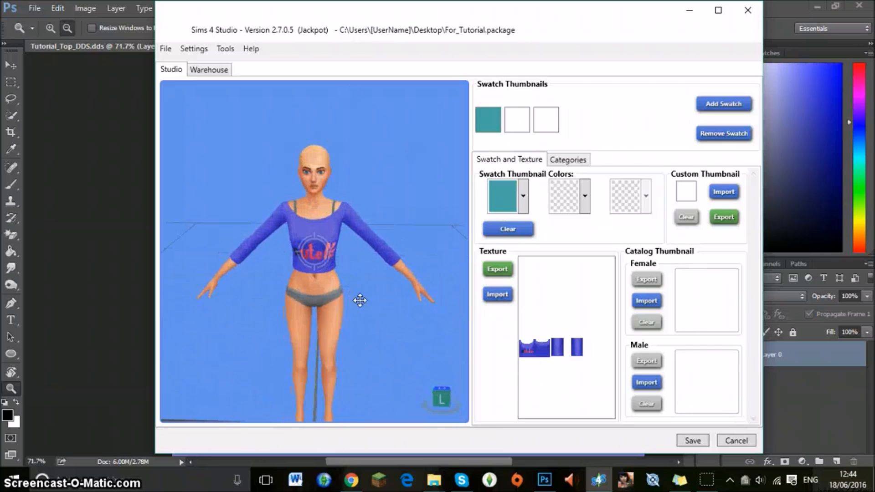
pyautogui.scroll(3, 359, 299)
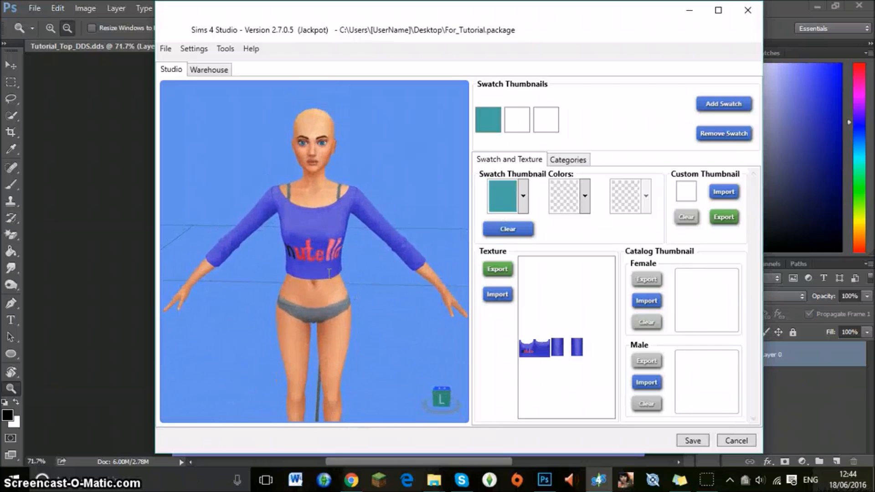
pyautogui.click(97, 184)
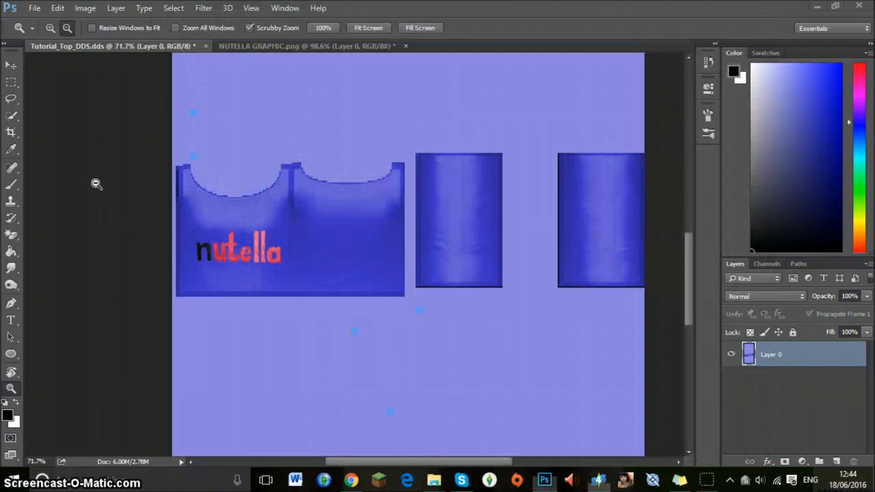
# Undo the layer unlock and the flattening to get the nutella lettering back on its own layer.
pyautogui.scroll(1, 96, 185)
pyautogui.scroll(-1, 65, 224)
pyautogui.scroll(5, 65, 224)
pyautogui.scroll(-1, 65, 224)
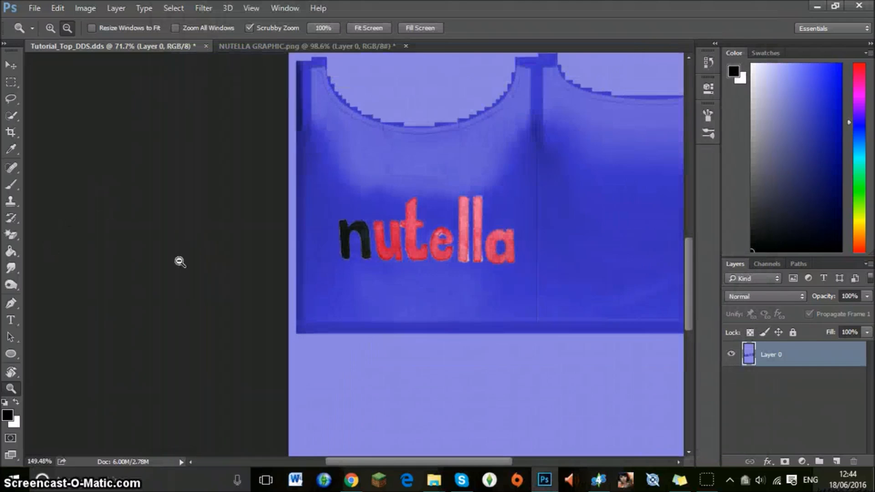
pyautogui.moveTo(354, 461); pyautogui.dragTo(380, 458)
pyautogui.scroll(2, 341, 348)
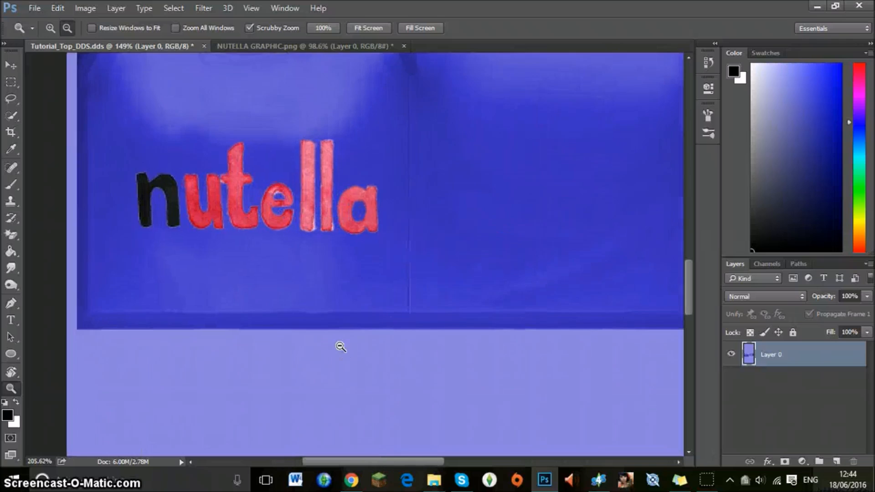
pyautogui.scroll(-1, 340, 348)
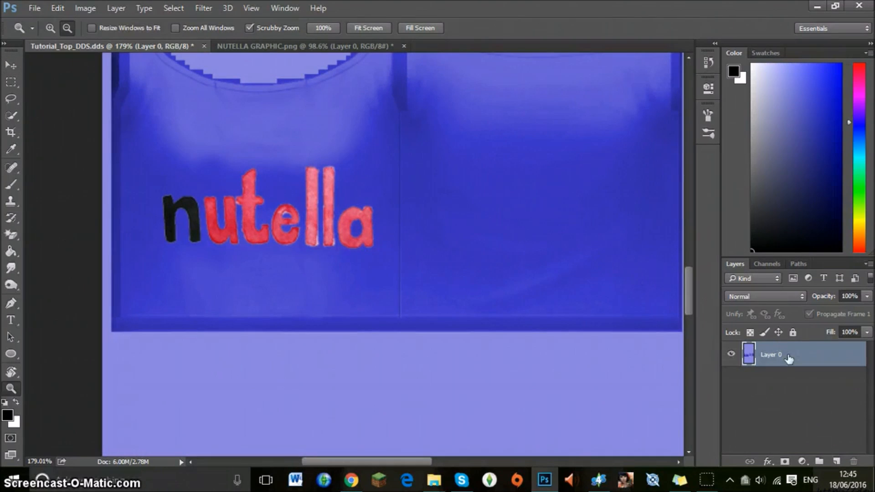
pyautogui.hotkey('ctrl', 'z')
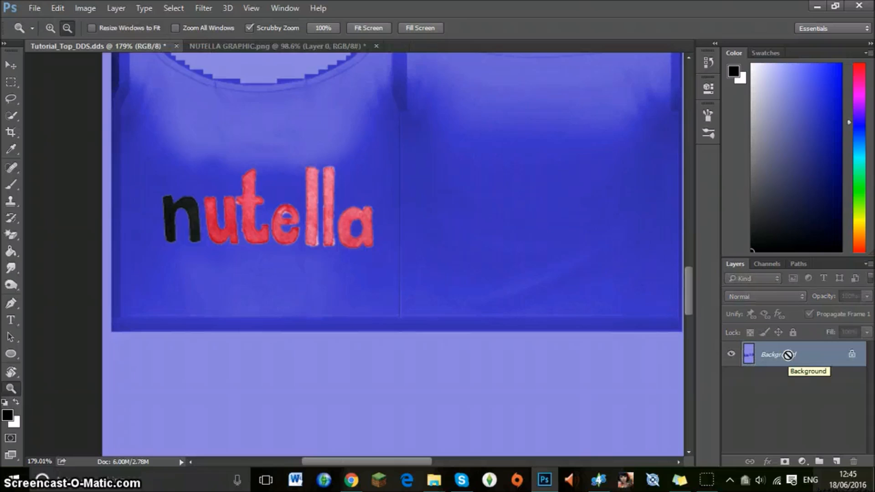
pyautogui.hotkey('ctrl', 'shift', 'alt', 'n')
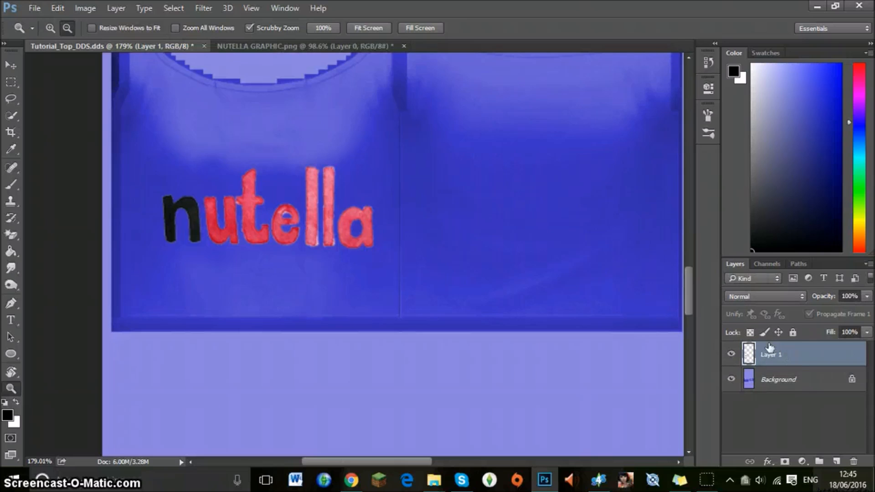
# Narrow the nutella lettering to 78.80% width, move it further up the centre of the top's front and apply the transformation.
pyautogui.click(12, 62)
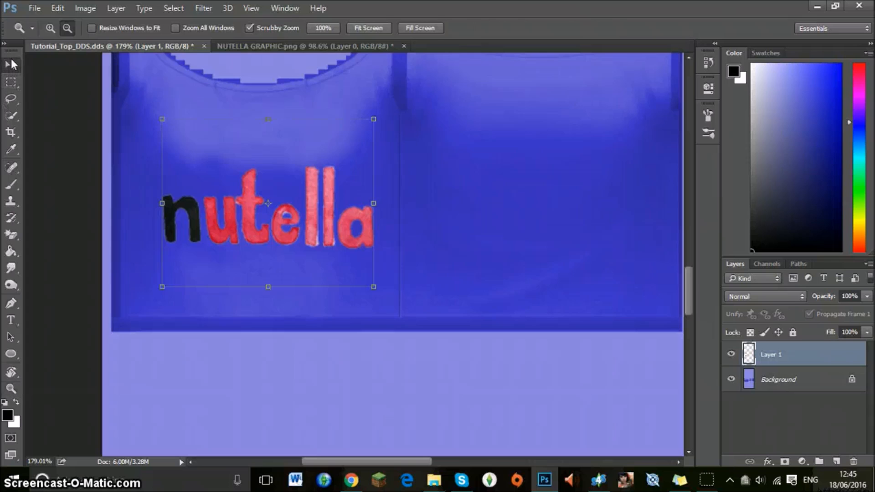
pyautogui.moveTo(376, 221); pyautogui.dragTo(328, 217)
pyautogui.moveTo(299, 223); pyautogui.dragTo(308, 226)
pyautogui.press('Right')
pyautogui.press('Right')
pyautogui.press('Right')
pyautogui.press('Right')
pyautogui.press('Right')
pyautogui.press('Right')
pyautogui.press('Right')
pyautogui.press('Right')
pyautogui.press('Up')
pyautogui.press('Up')
pyautogui.press('Up')
pyautogui.press('Up')
pyautogui.press('Up')
pyautogui.press('Up')
pyautogui.press('Up')
pyautogui.press('Up')
pyautogui.press('Up')
pyautogui.press('Up')
pyautogui.press('Up')
pyautogui.press('Up')
pyautogui.press('Up')
pyautogui.press('Up')
pyautogui.press('Up')
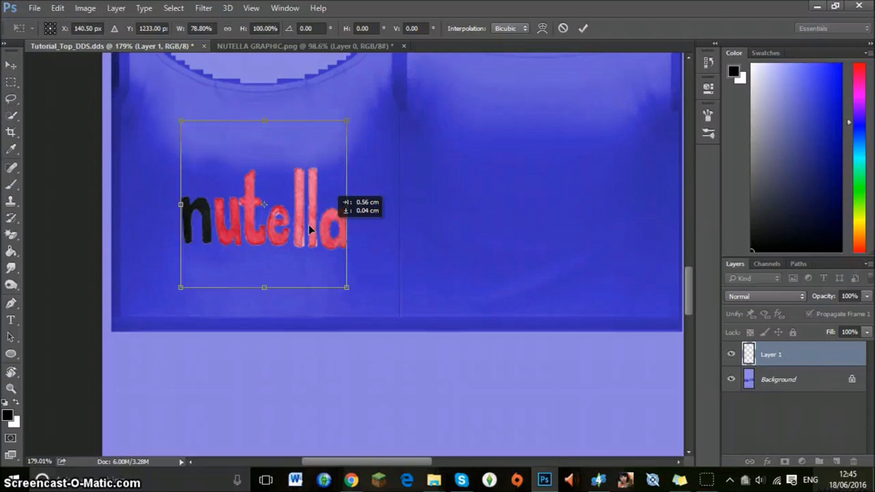
pyautogui.click(10, 84)
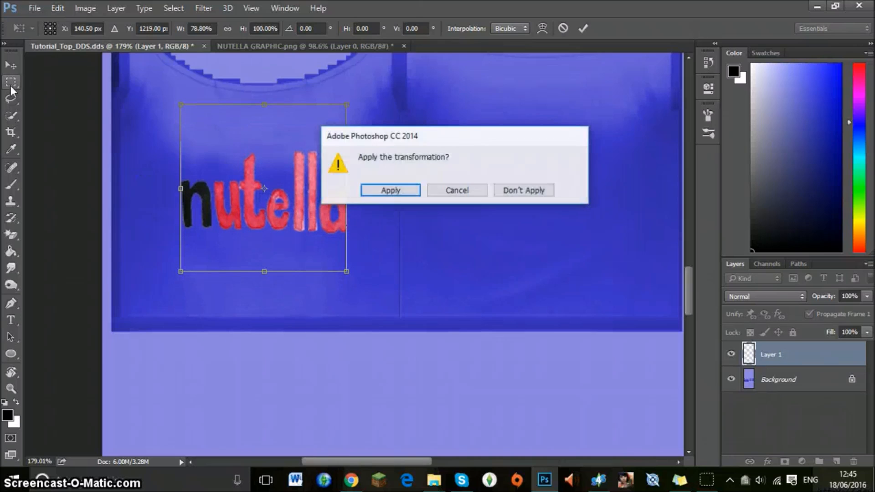
pyautogui.click(385, 193)
# Save a DDS copy of the texture on the Desktop as please work, using DXT5 ARGB interpolated alpha with generated MIP maps.
pyautogui.click(34, 8)
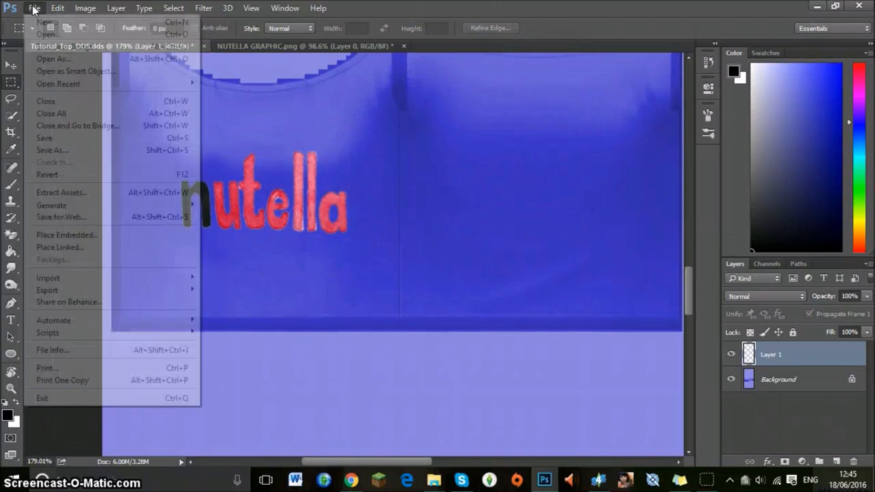
pyautogui.click(72, 148)
pyautogui.write('please work')
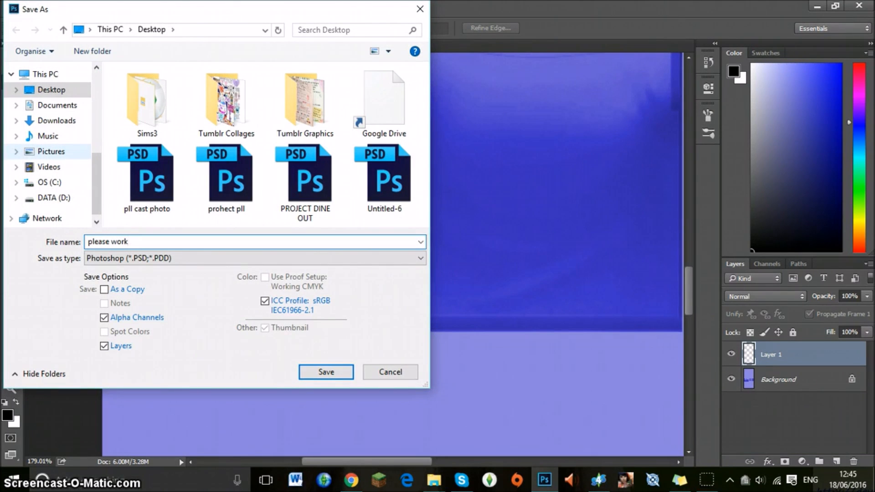
pyautogui.click(175, 258)
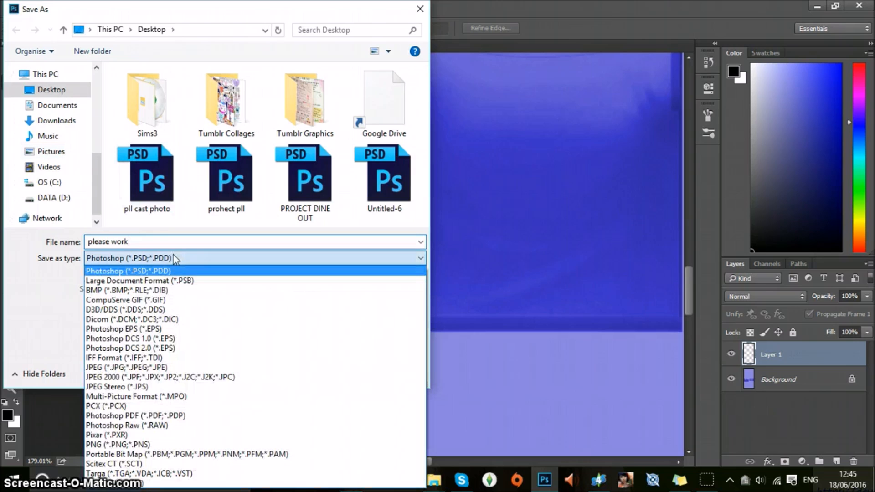
pyautogui.click(143, 266)
pyautogui.click(150, 259)
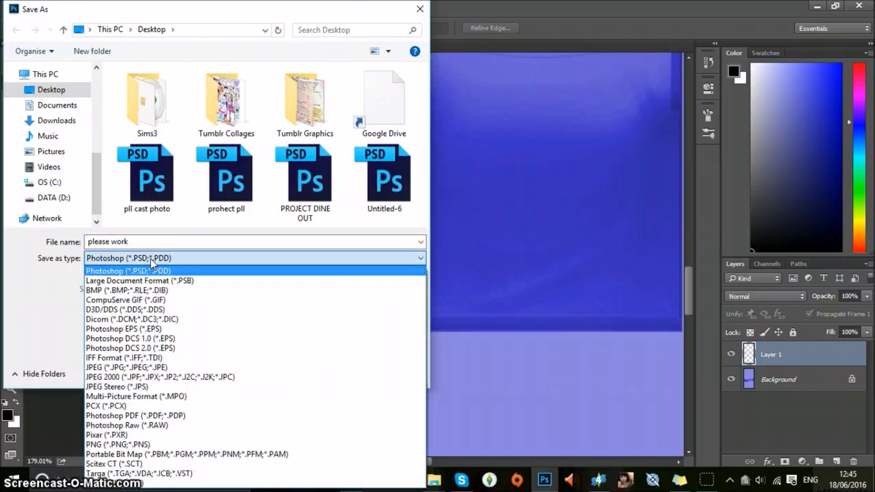
pyautogui.click(129, 310)
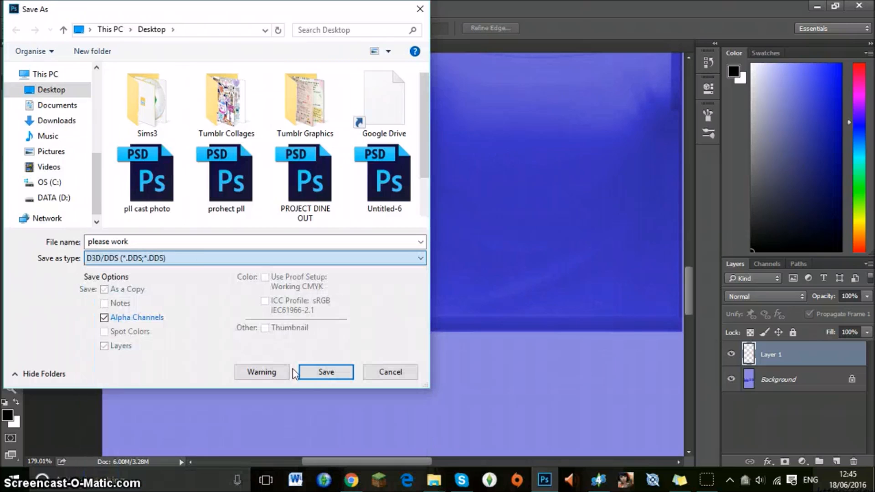
pyautogui.click(320, 371)
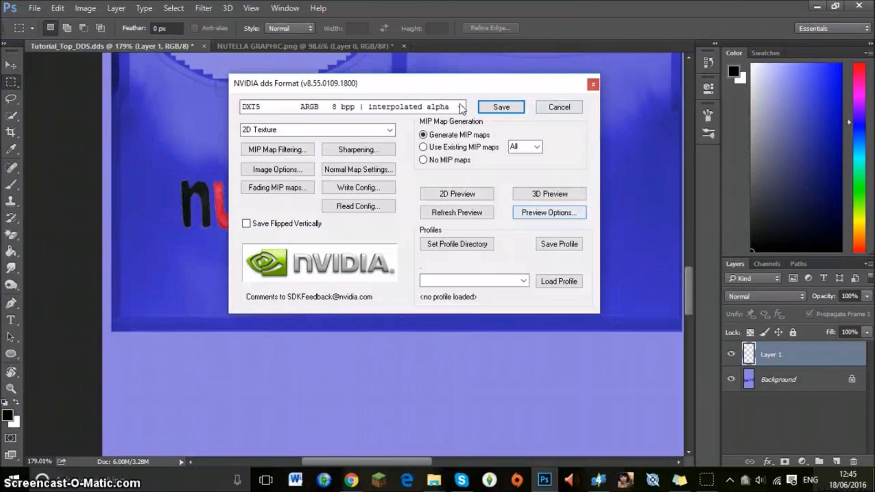
pyautogui.click(519, 109)
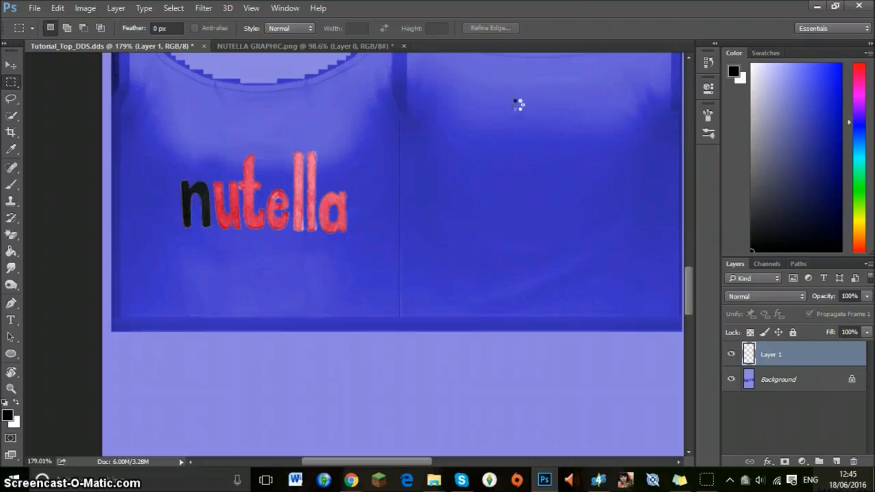
# Switch to Sims 4 Studio, import please work.dds as the first swatch's texture and examine the print in the 3D preview.
pyautogui.click(599, 480)
pyautogui.click(501, 294)
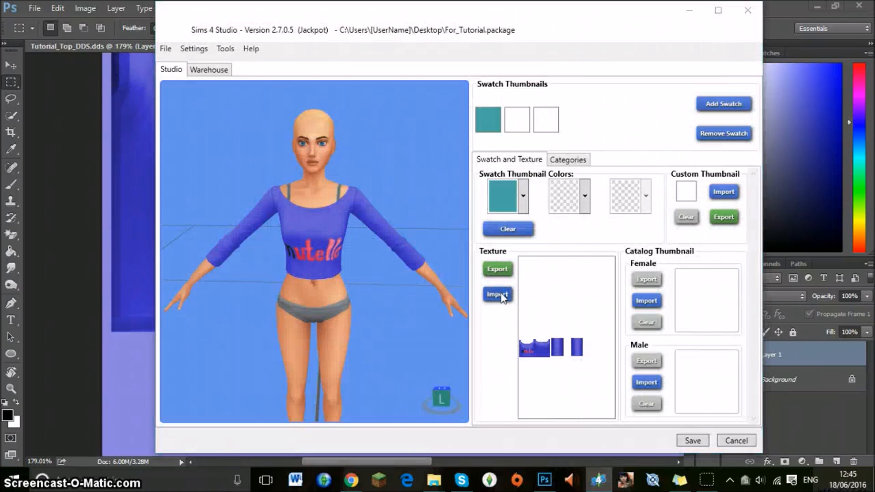
pyautogui.write('please')
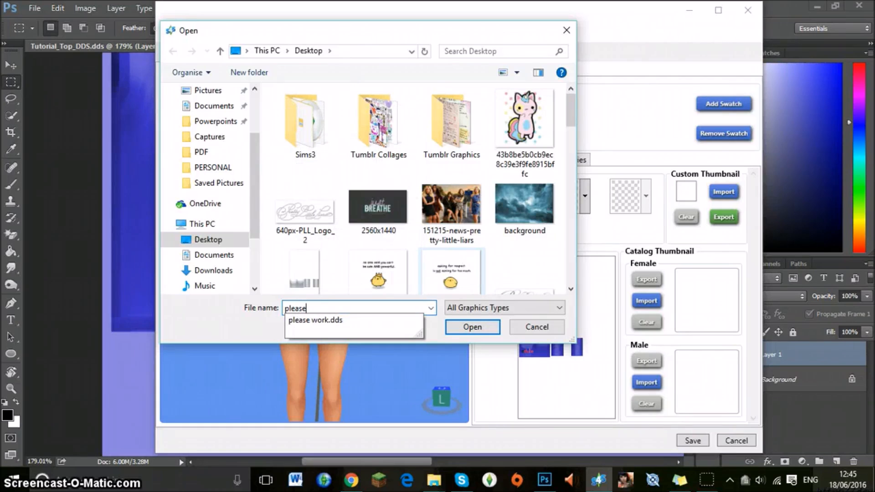
pyautogui.press('Down')
pyautogui.press('Return')
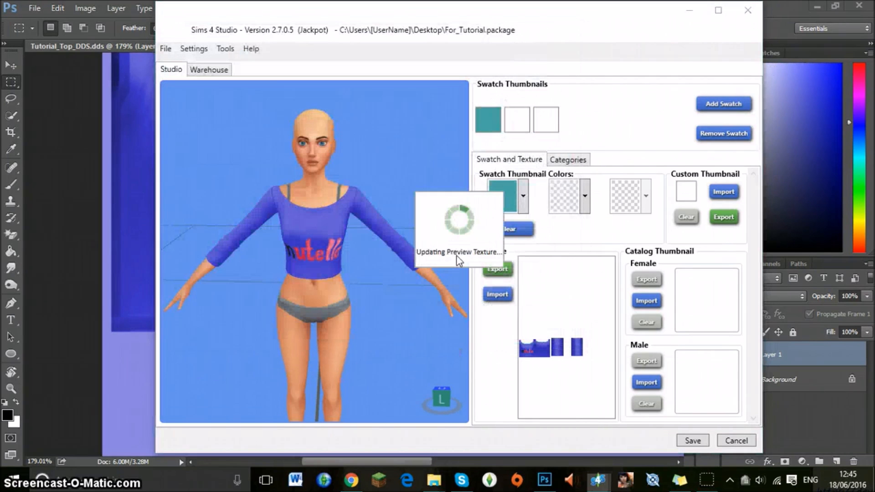
pyautogui.scroll(-2, 337, 269)
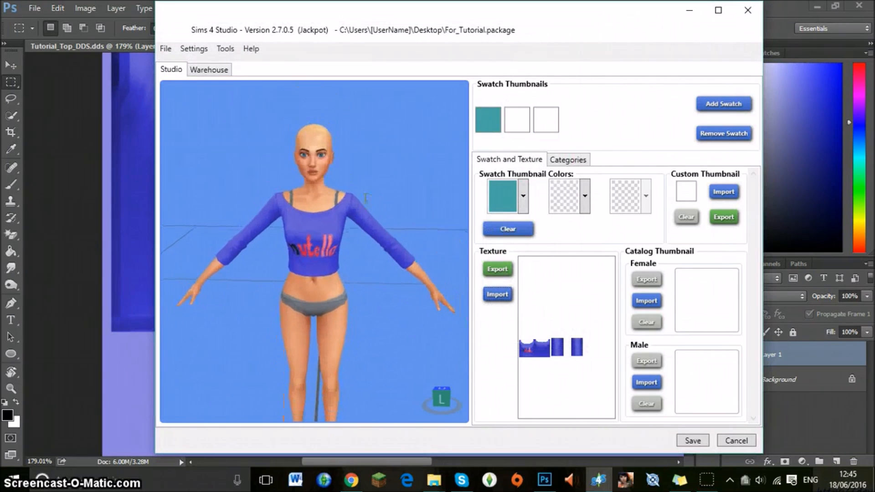
pyautogui.moveTo(329, 276); pyautogui.dragTo(329, 227)
pyautogui.scroll(5, 331, 273)
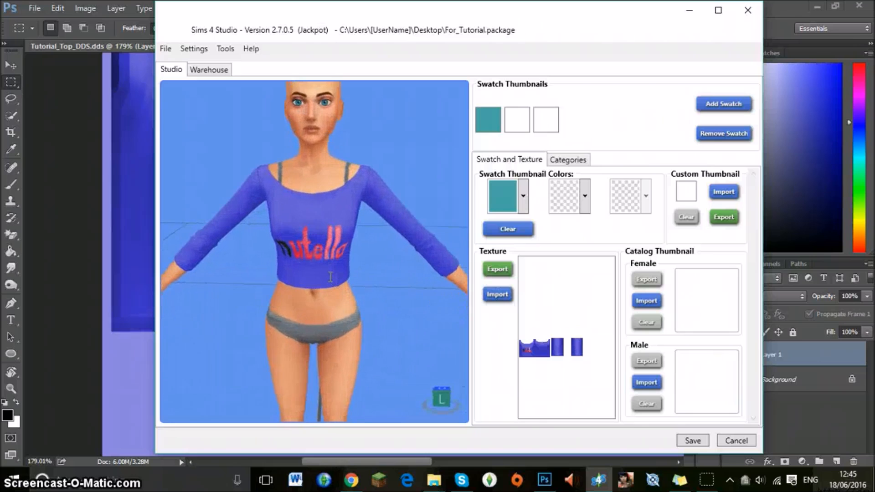
# Return to Photoshop and undo the edits back to the plain purple top without the nutella lettering.
pyautogui.click(68, 195)
pyautogui.hotkey('ctrl', 'alt', 'z')
pyautogui.hotkey('ctrl', 'alt', 'z')
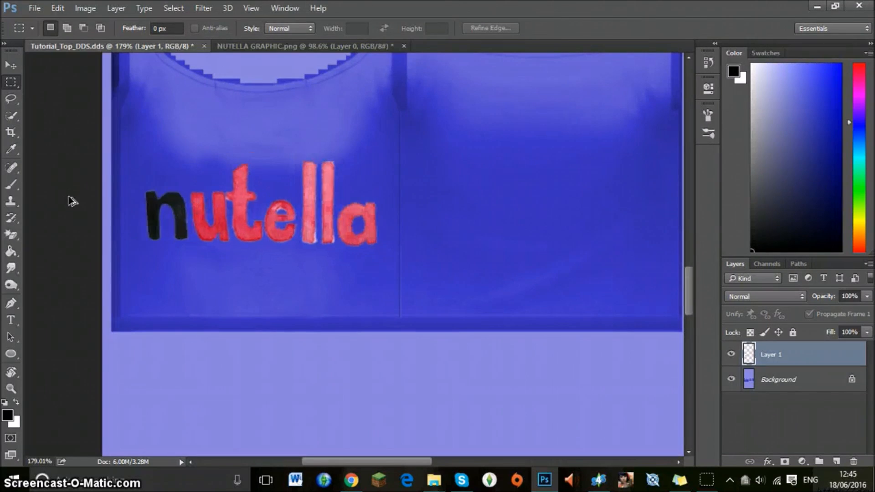
pyautogui.hotkey('ctrl', 'alt', 'z')
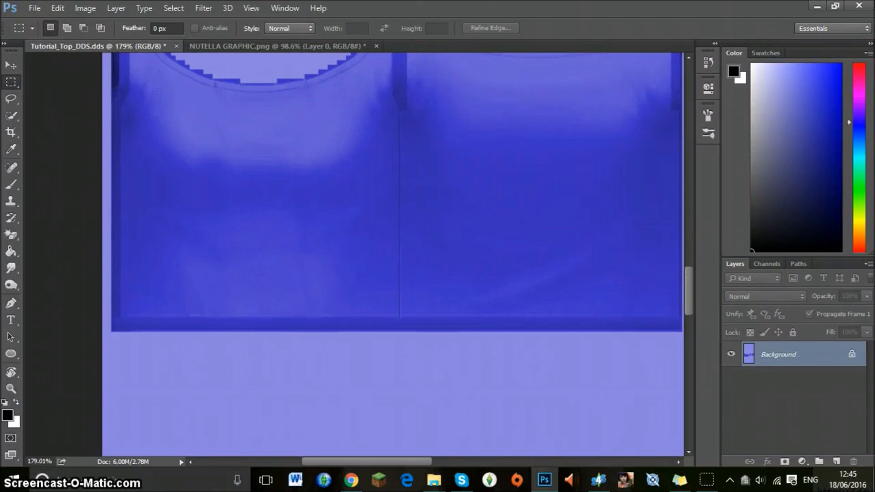
# Open the unicorn cat image from the Desktop and erase its white background with the Magic Eraser.
pyautogui.click(39, 8)
pyautogui.click(59, 36)
pyautogui.scroll(-4, 254, 146)
pyautogui.scroll(4, 257, 149)
pyautogui.scroll(1, 257, 150)
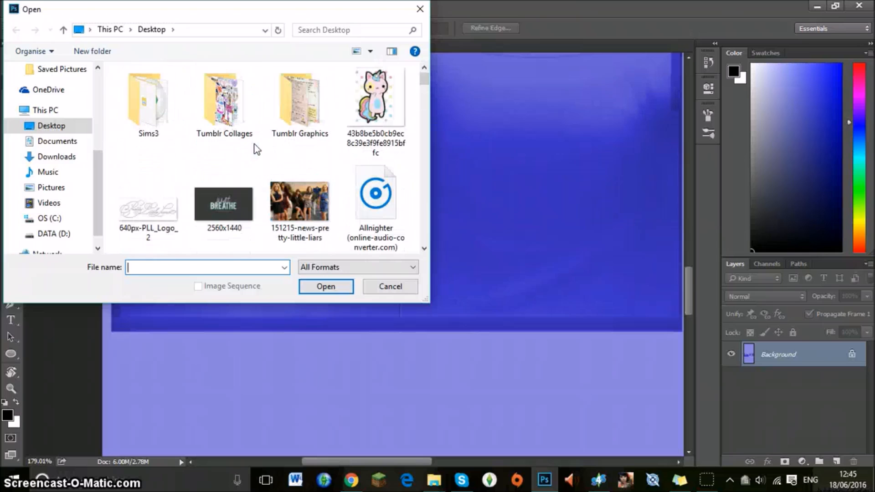
pyautogui.doubleClick(381, 87)
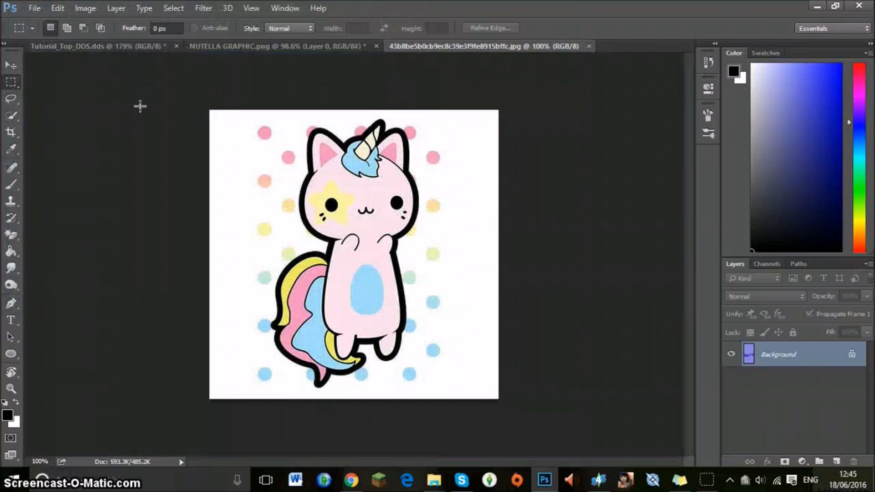
pyautogui.click(10, 234)
pyautogui.click(226, 179)
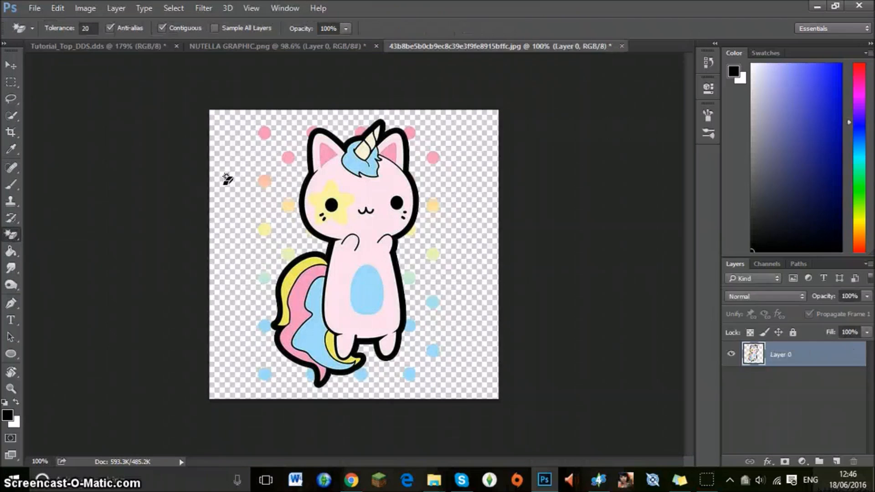
# Move the unicorn cat graphic into the Tutorial_Top_DDS.dds document, over the front of the top.
pyautogui.click(10, 65)
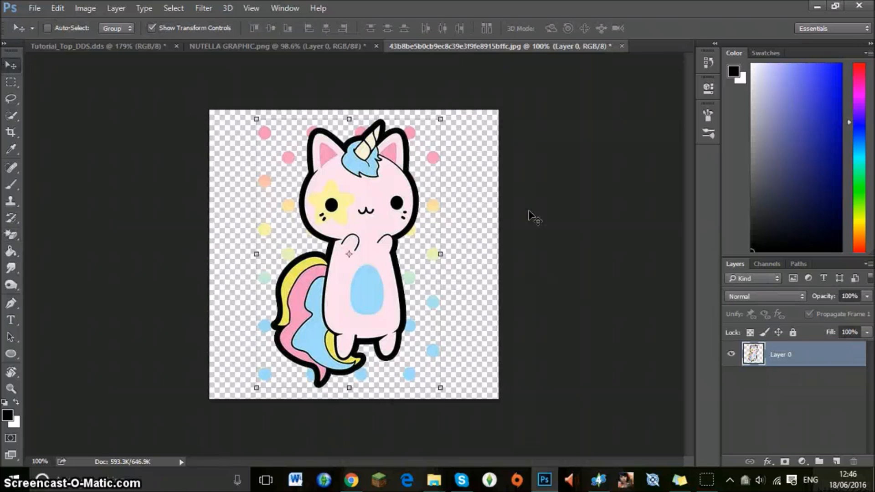
pyautogui.moveTo(441, 120); pyautogui.dragTo(295, 47)
pyautogui.press('Return')
pyautogui.moveTo(37, 39); pyautogui.dragTo(269, 121)
# Scale the unicorn cat to about 80.6% width and 78.9% height, centre it on the top's front and apply the transformation.
pyautogui.scroll(3, 353, 111)
pyautogui.moveTo(364, 113); pyautogui.dragTo(324, 169)
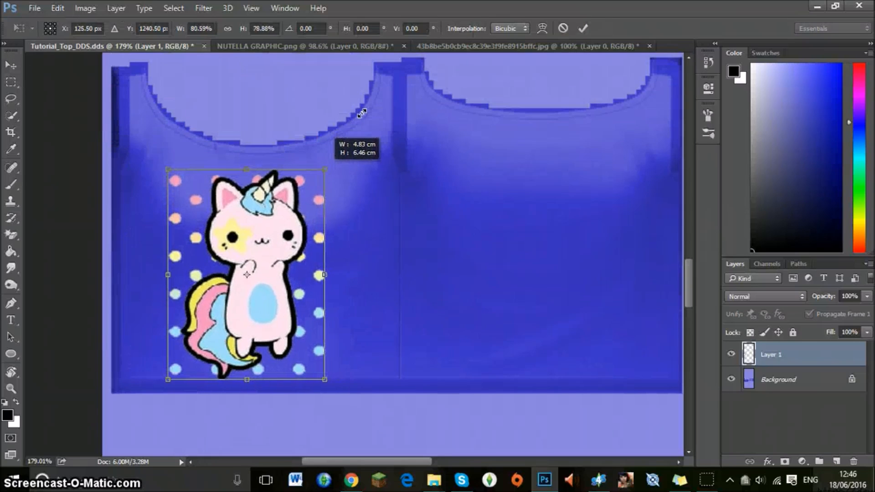
pyautogui.moveTo(277, 233); pyautogui.dragTo(289, 228)
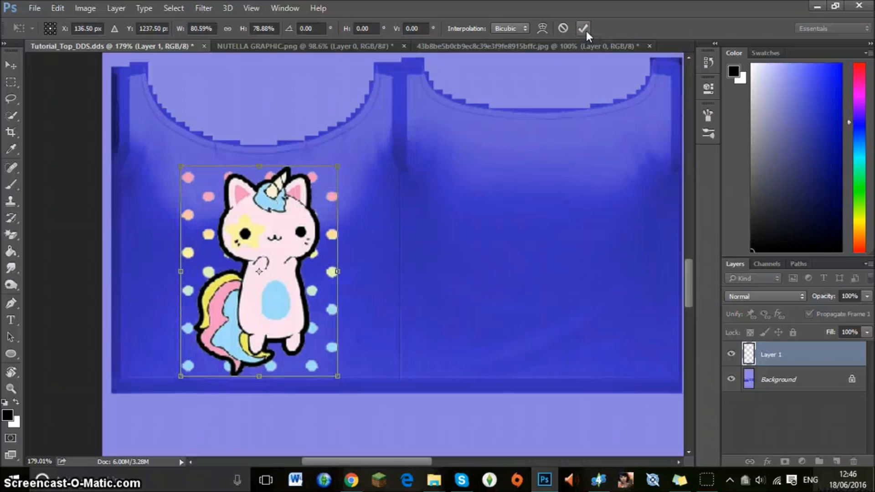
pyautogui.click(584, 28)
pyautogui.click(8, 79)
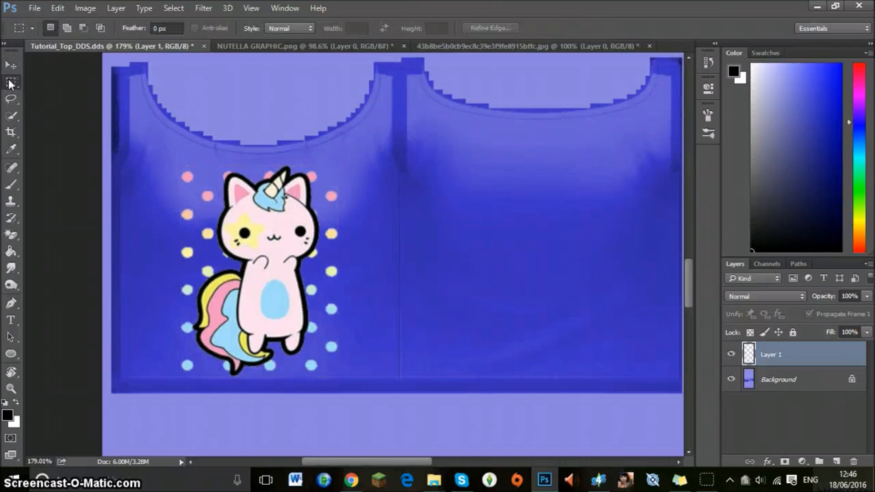
# Save a D3D/DDS copy of the texture on the Desktop as unicorn.
pyautogui.click(34, 7)
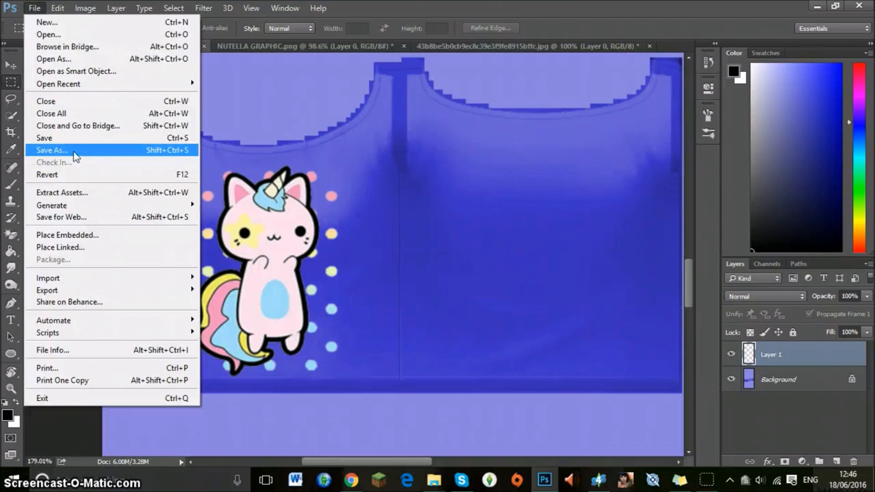
pyautogui.click(73, 151)
pyautogui.write('unif')
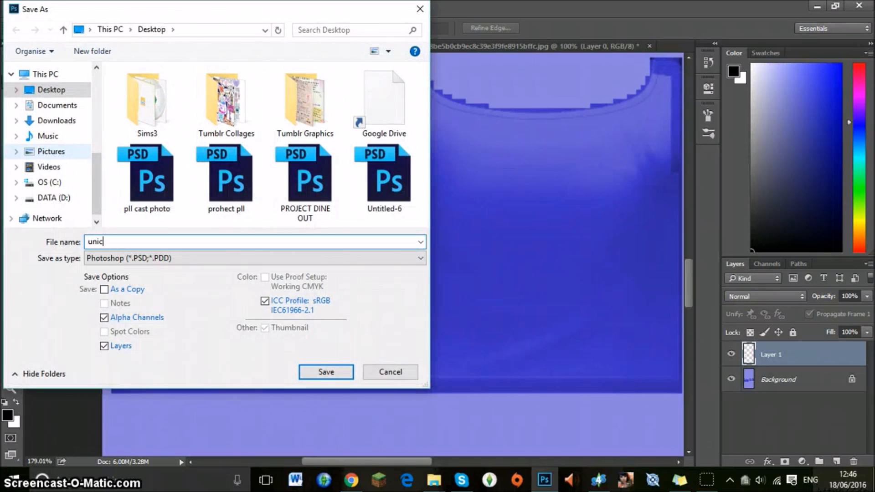
pyautogui.click(190, 259)
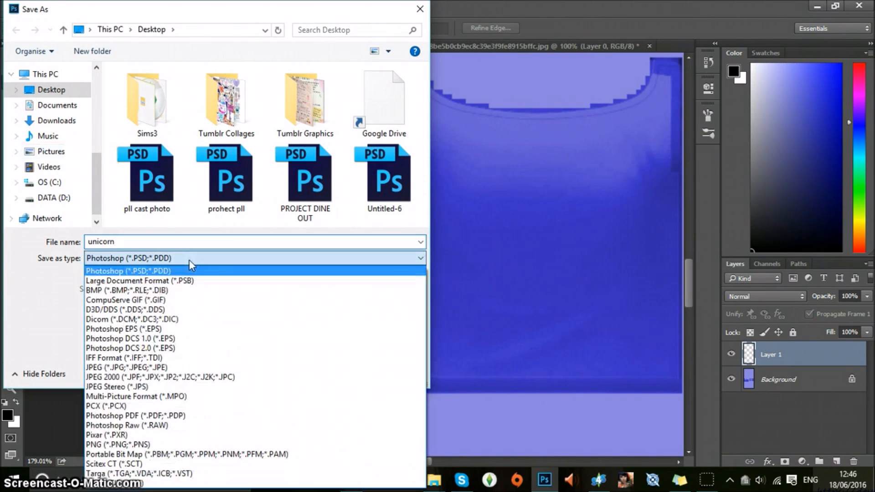
pyautogui.click(139, 309)
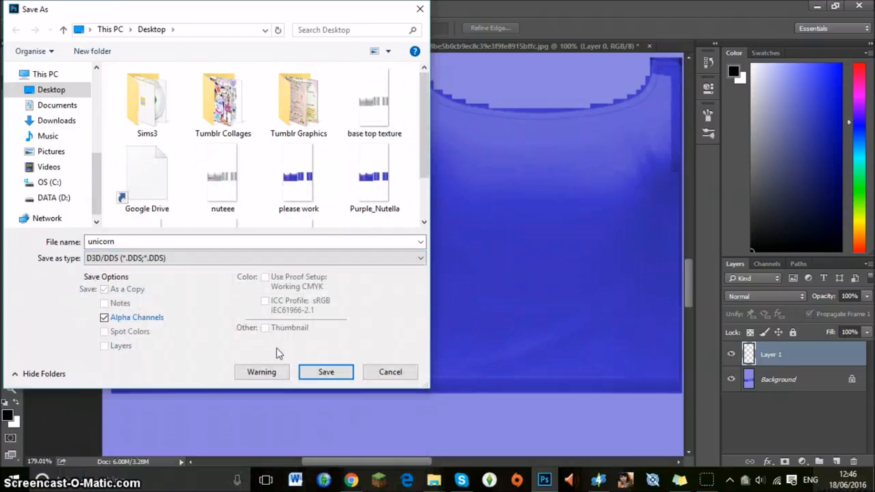
pyautogui.click(324, 372)
pyautogui.click(501, 108)
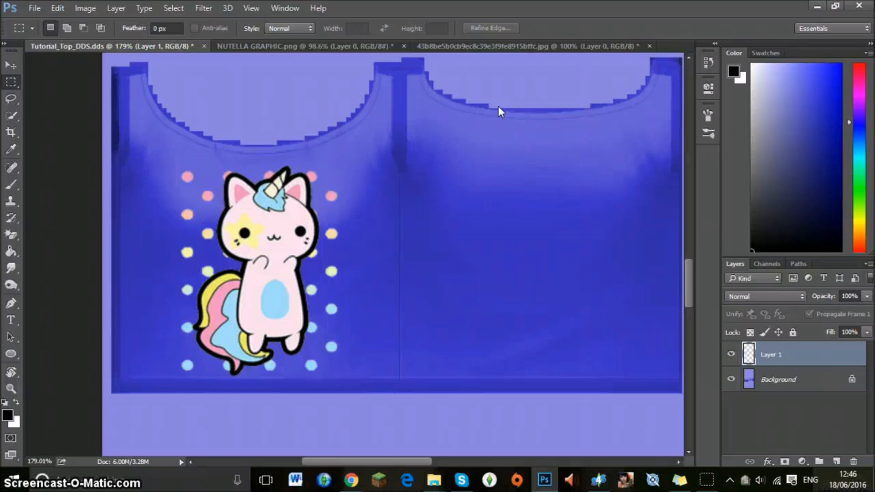
# Switch to Sims 4 Studio and import the unicorn texture from the Desktop for the teal swatch.
pyautogui.click(599, 480)
pyautogui.click(499, 295)
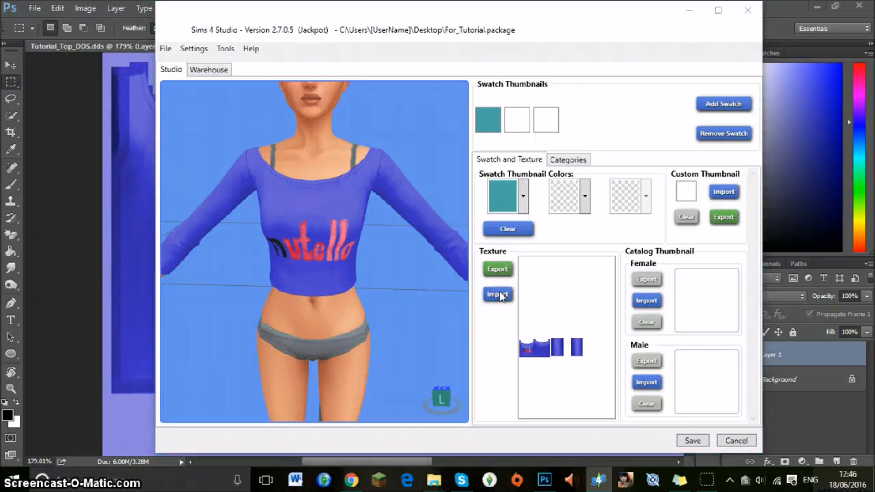
pyautogui.scroll(-3, 490, 144)
pyautogui.scroll(-10, 490, 144)
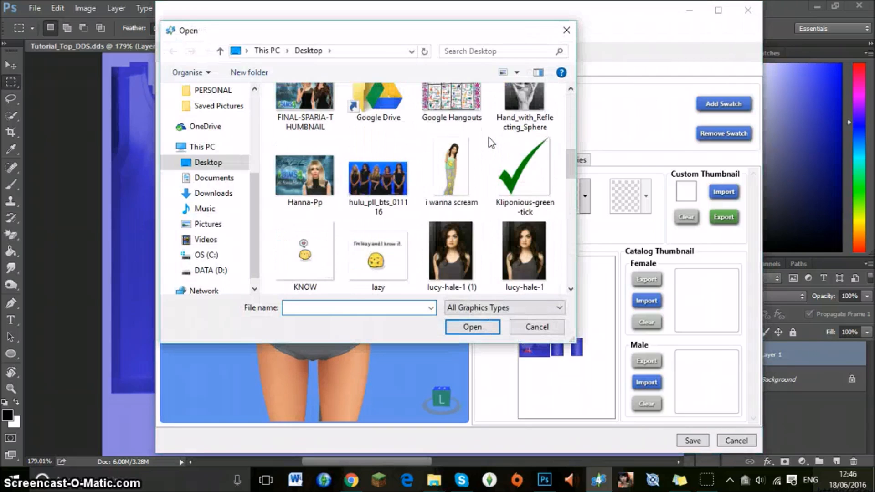
pyautogui.scroll(-2, 486, 144)
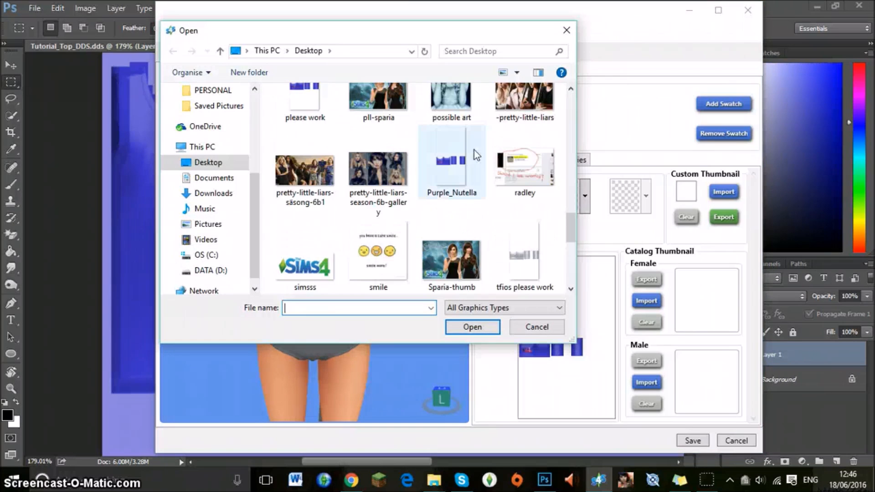
pyautogui.scroll(-5, 469, 153)
pyautogui.doubleClick(303, 251)
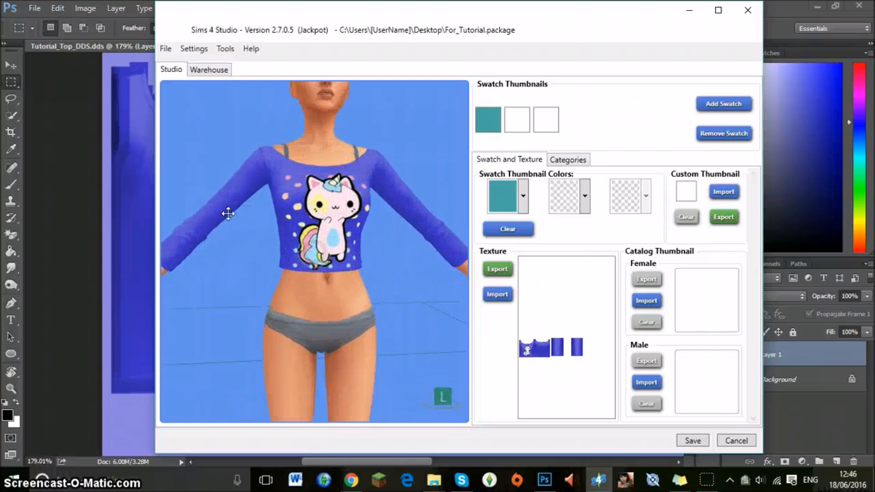
# Examine the unicorn graphic on the model's crop top from different distances and angles.
pyautogui.scroll(-3, 395, 172)
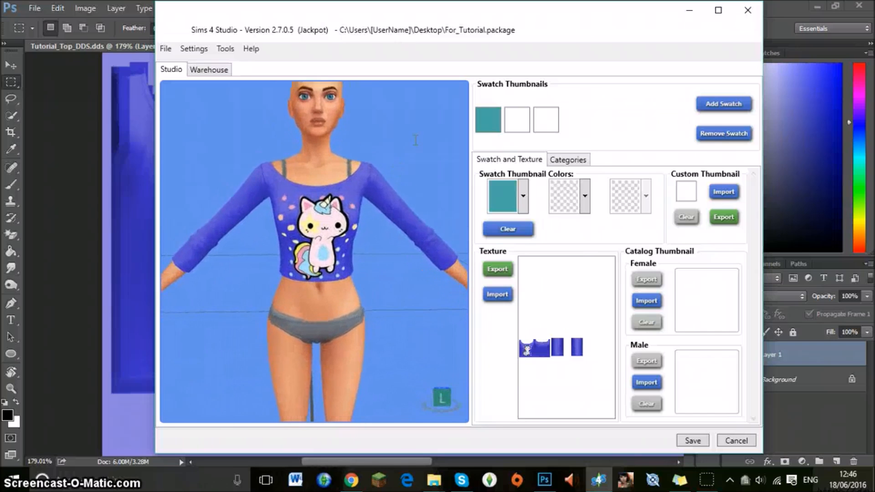
pyautogui.scroll(3, 401, 161)
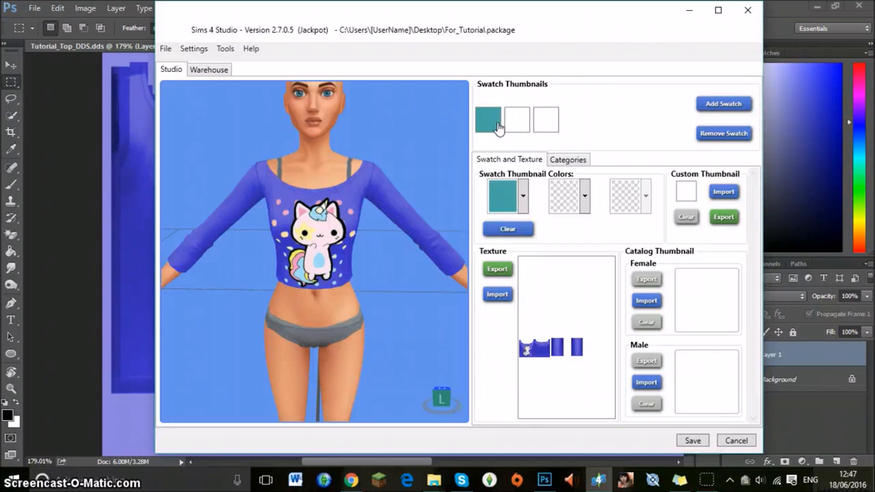
pyautogui.scroll(-3, 328, 142)
pyautogui.moveTo(200, 138); pyautogui.dragTo(410, 200)
pyautogui.moveTo(334, 166); pyautogui.dragTo(363, 148)
pyautogui.scroll(5, 363, 148)
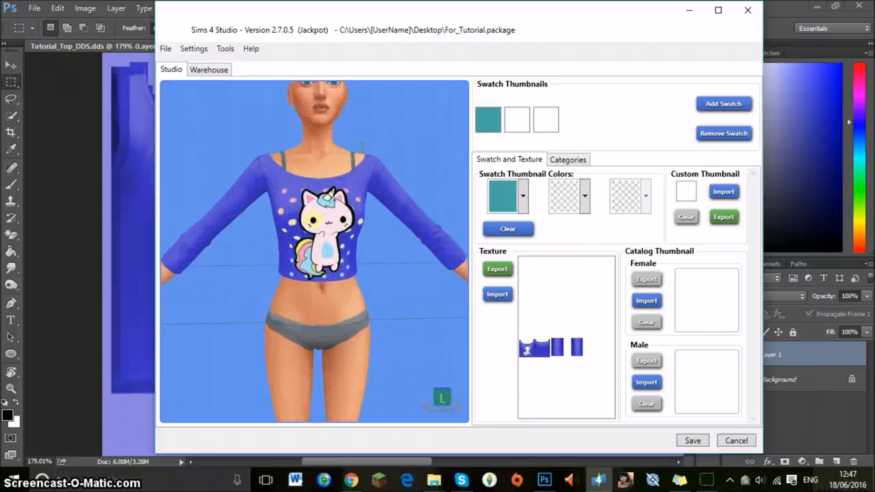
pyautogui.scroll(-5, 363, 148)
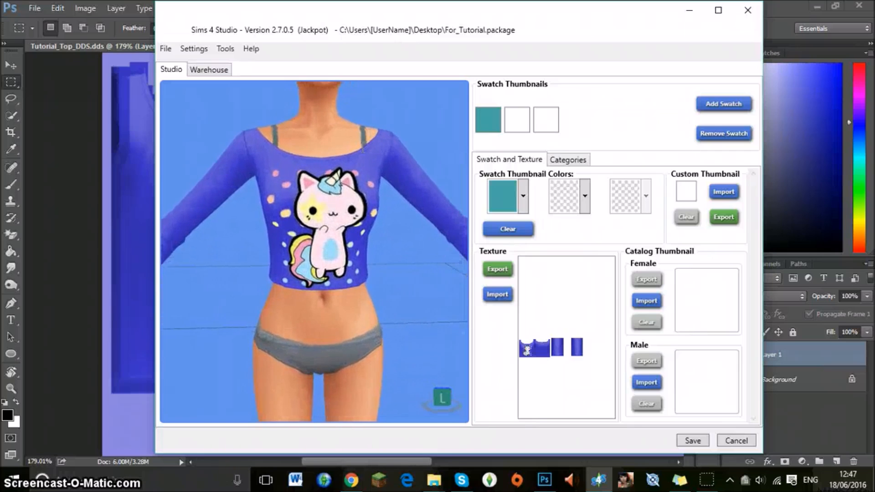
pyautogui.scroll(2, 401, 157)
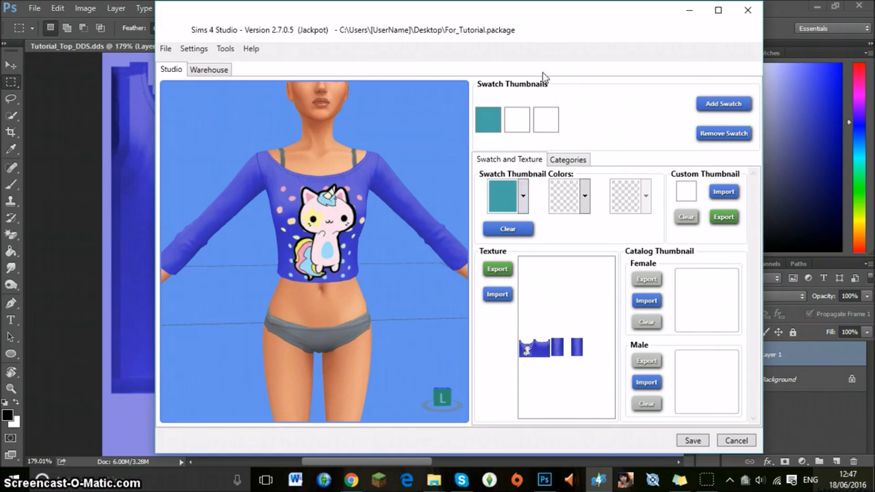
# Select the first white swatch, switch back to Photoshop and undo the edits back to the unflattened grey top.
pyautogui.click(518, 120)
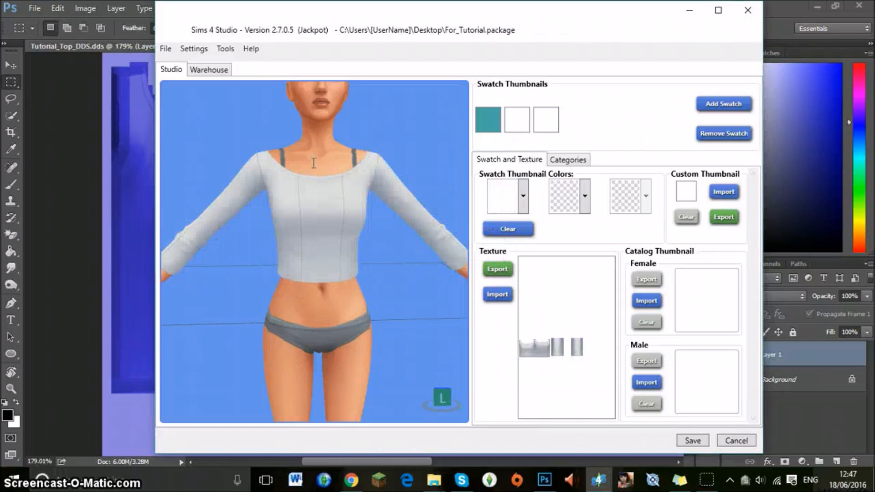
pyautogui.click(70, 188)
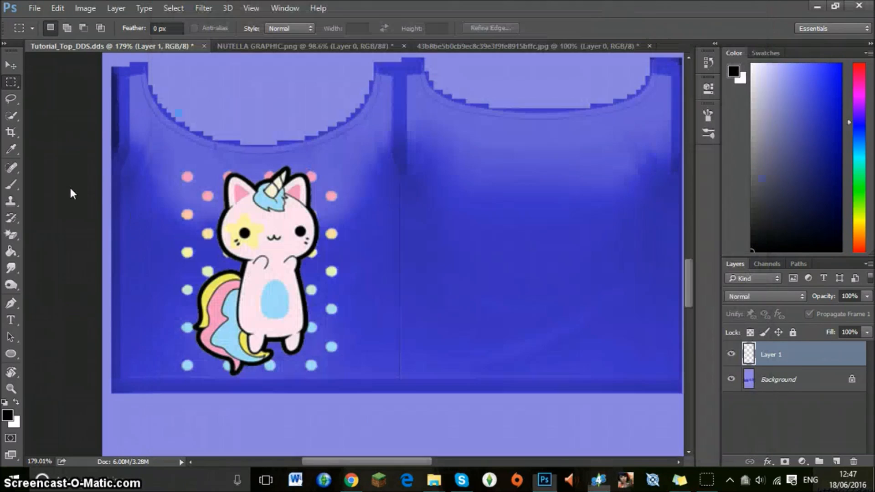
pyautogui.hotkey('ctrl', 'alt', 'z')
pyautogui.hotkey('ctrl', 'alt', 'z')
pyautogui.hotkey('ctrl', 'alt', 'z')
pyautogui.hotkey('ctrl', 'alt', 'z')
pyautogui.hotkey('ctrl', 'alt', 'z')
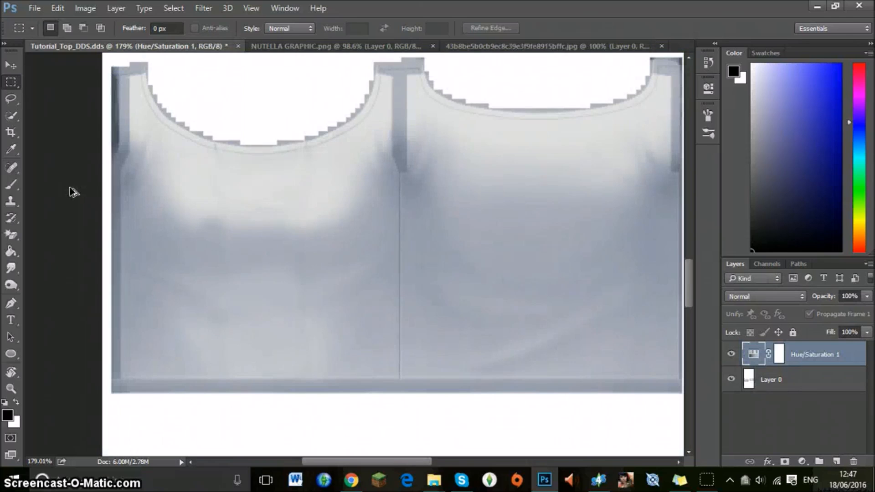
# Delete the Hue/Saturation 1 adjustment layer from the grey top texture.
pyautogui.click(11, 389)
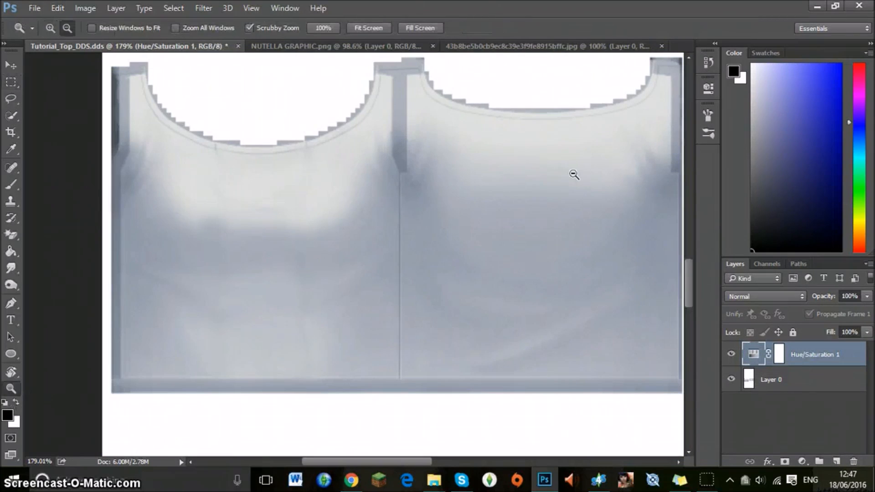
pyautogui.moveTo(573, 174); pyautogui.dragTo(579, 242)
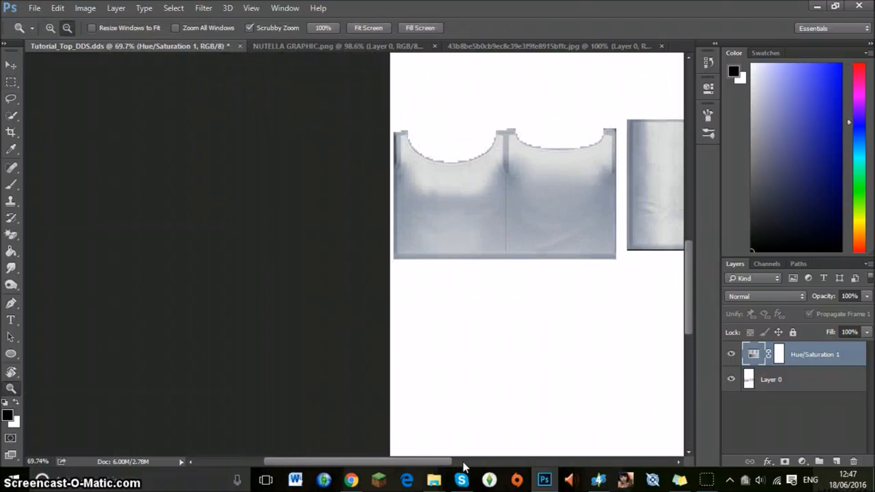
pyautogui.moveTo(428, 461); pyautogui.dragTo(495, 457)
pyautogui.scroll(1, 495, 457)
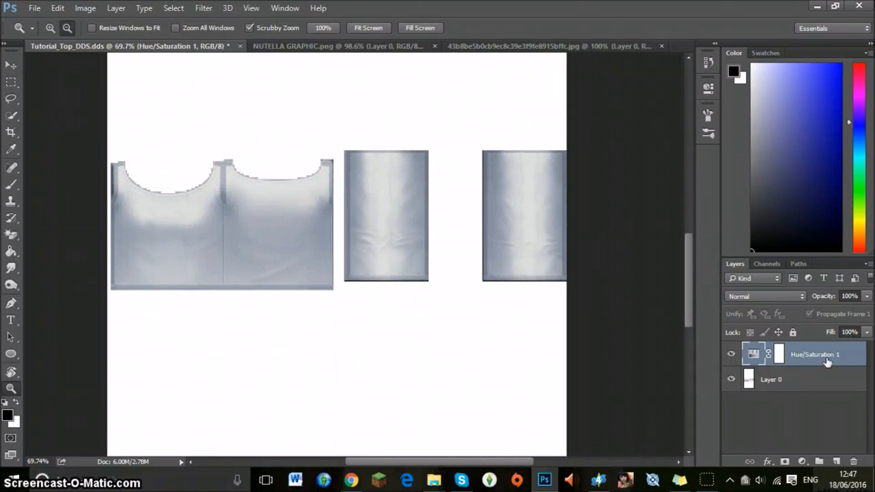
pyautogui.moveTo(828, 362); pyautogui.dragTo(854, 461)
# Add a Gradient Fill layer with the rainbow preset that has transparent ends and set its opacity to 53%.
pyautogui.click(802, 459)
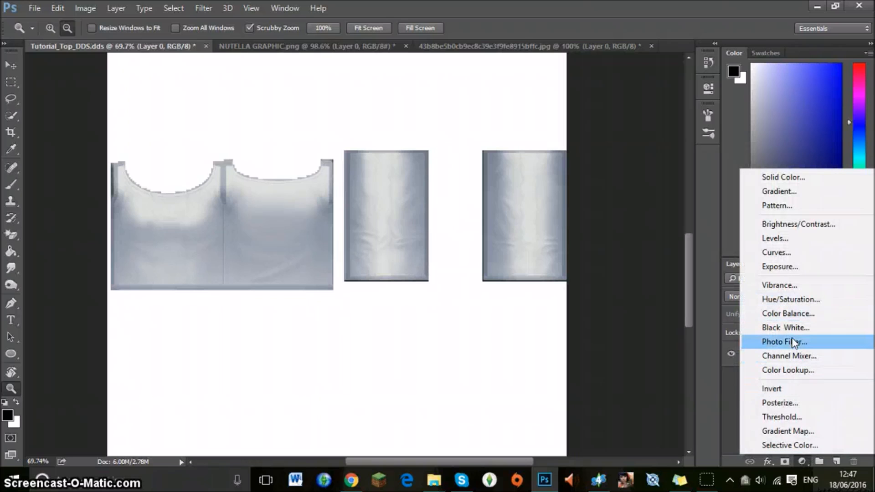
pyautogui.click(793, 192)
pyautogui.click(457, 131)
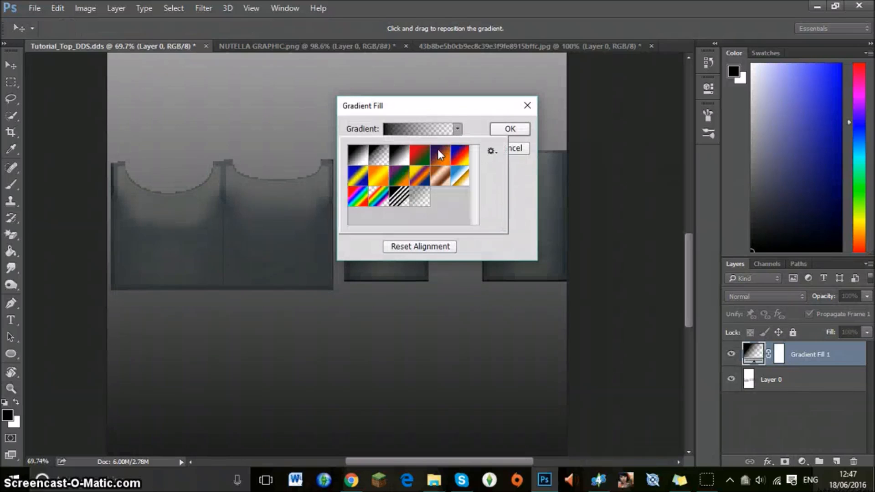
pyautogui.click(379, 195)
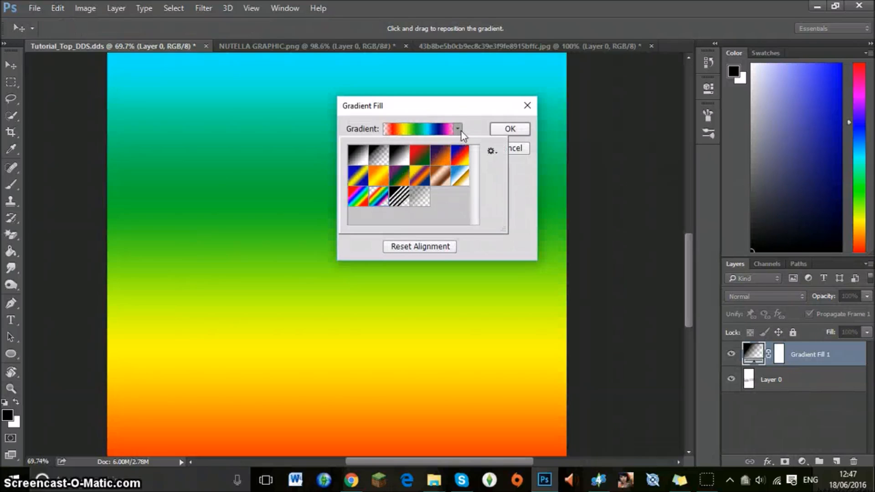
pyautogui.click(498, 130)
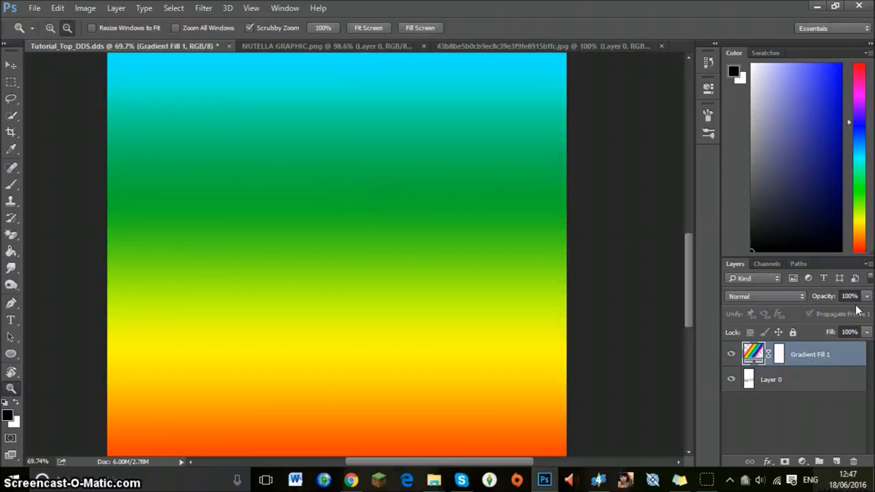
pyautogui.click(868, 297)
pyautogui.moveTo(844, 309); pyautogui.dragTo(836, 311)
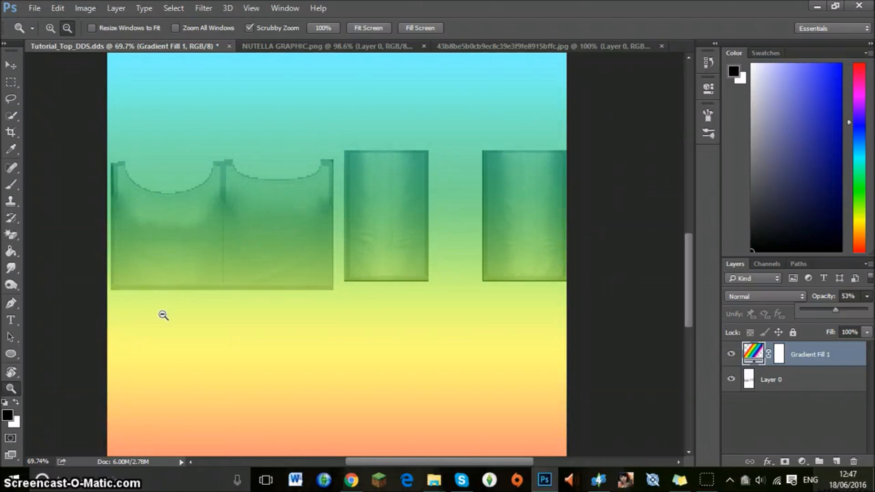
# Open the img-thing image from the Tumblr Graphics folder on the Desktop.
pyautogui.moveTo(193, 219); pyautogui.dragTo(225, 226)
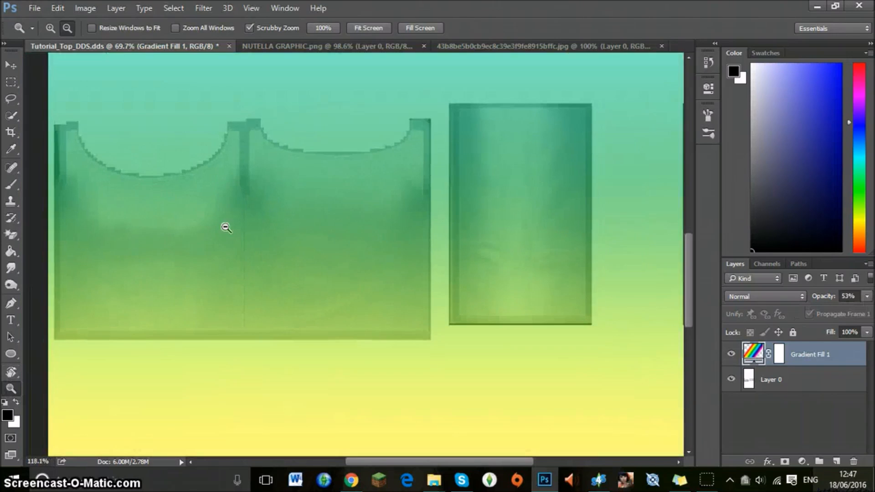
pyautogui.moveTo(361, 461); pyautogui.dragTo(340, 459)
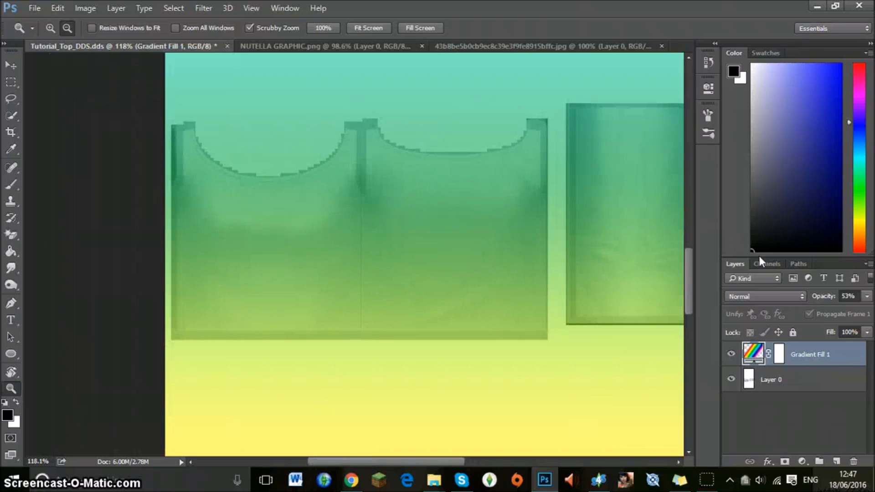
pyautogui.click(34, 7)
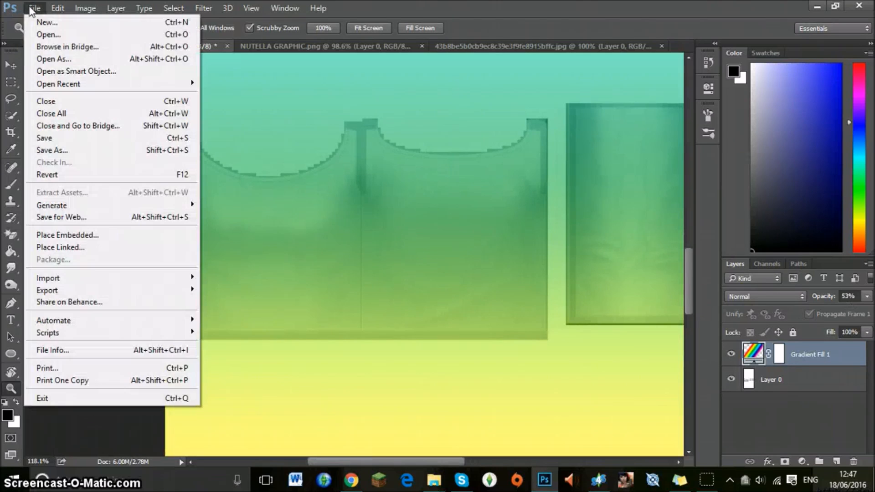
pyautogui.click(53, 35)
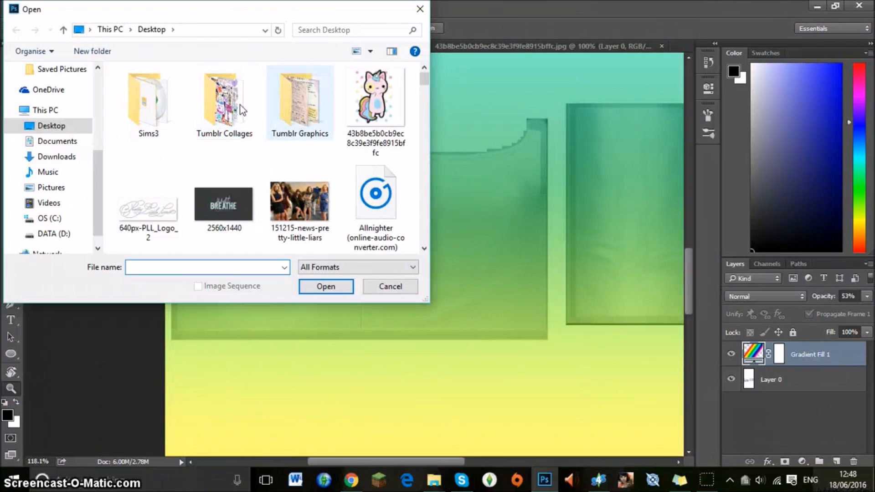
pyautogui.click(311, 97)
pyautogui.doubleClick(310, 97)
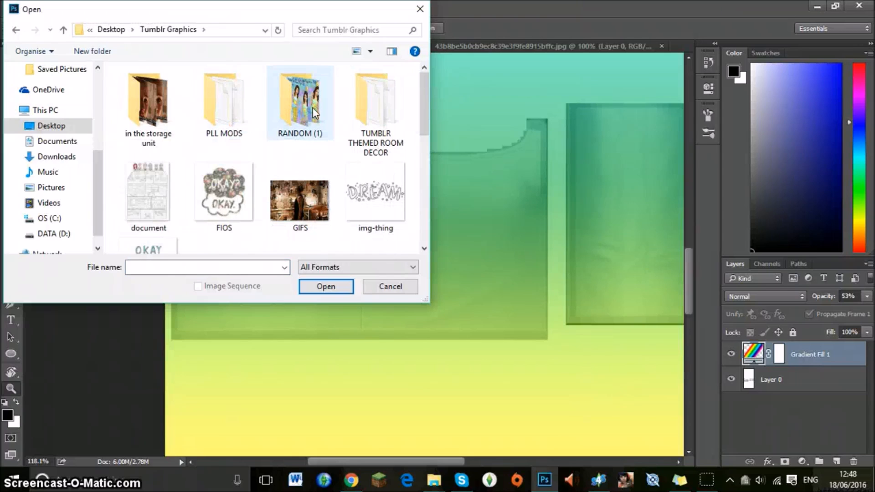
pyautogui.scroll(-2, 313, 107)
pyautogui.doubleClick(375, 126)
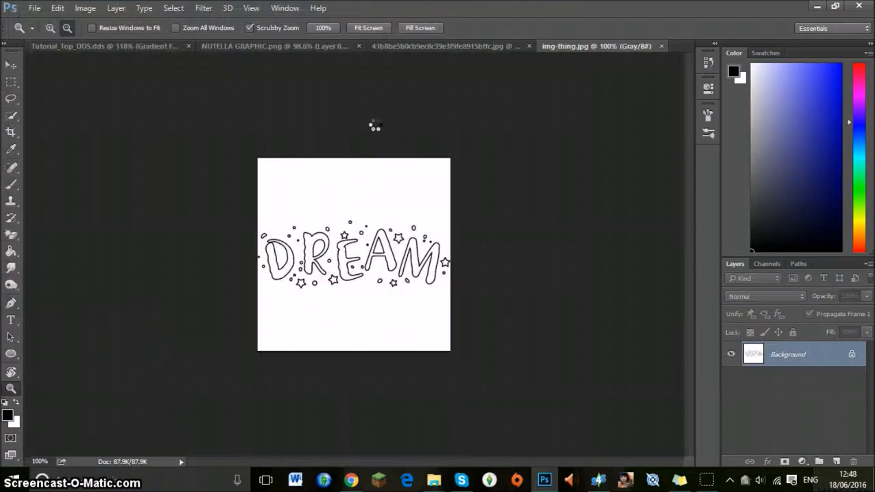
# Erase the white background around the DREAM lettering and in the openings of the D and R with the Magic Eraser.
pyautogui.click(10, 67)
pyautogui.click(12, 235)
pyautogui.click(226, 169)
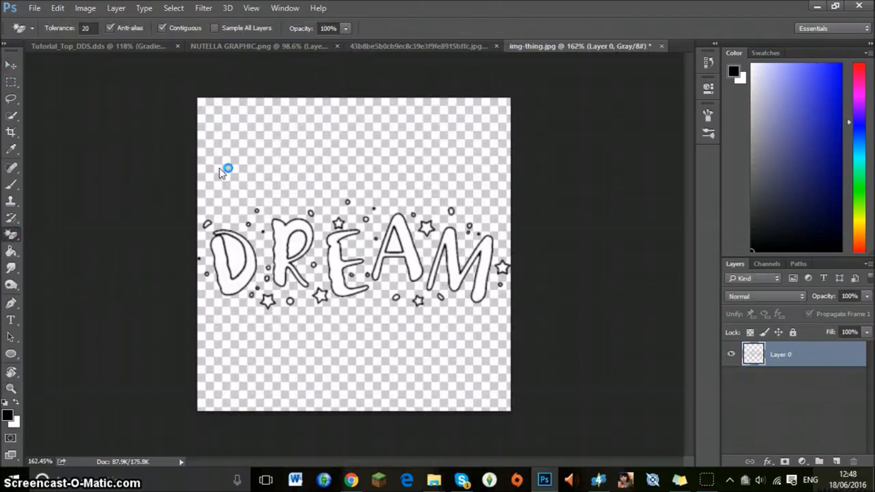
pyautogui.click(233, 262)
pyautogui.click(299, 239)
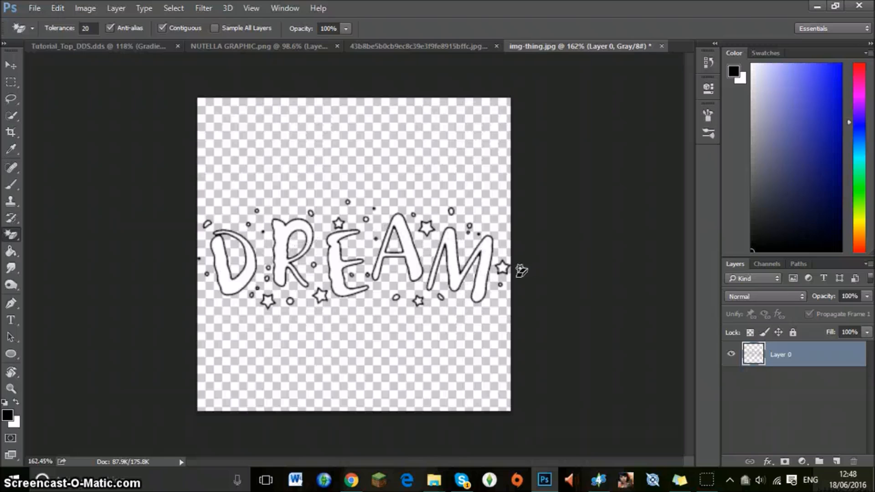
# Move the DREAM graphic into the Tutorial_Top_DDS.dds document, over the front of the top.
pyautogui.click(10, 66)
pyautogui.moveTo(407, 227); pyautogui.dragTo(225, 49)
pyautogui.click(392, 47)
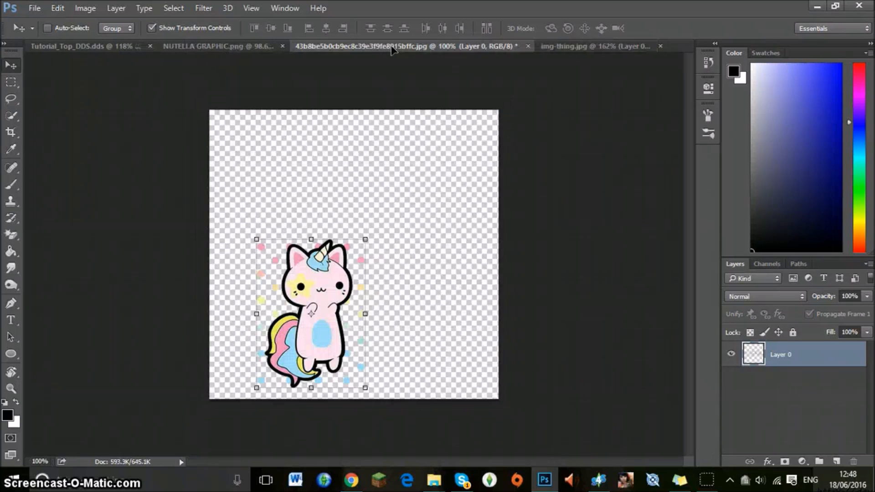
pyautogui.click(79, 47)
pyautogui.moveTo(97, 59); pyautogui.dragTo(274, 228)
# Scale the DREAM graphic down to fit within the top's front, centre it just below the neckline and apply the transformation.
pyautogui.moveTo(394, 279); pyautogui.dragTo(316, 279)
pyautogui.moveTo(273, 258); pyautogui.dragTo(301, 262)
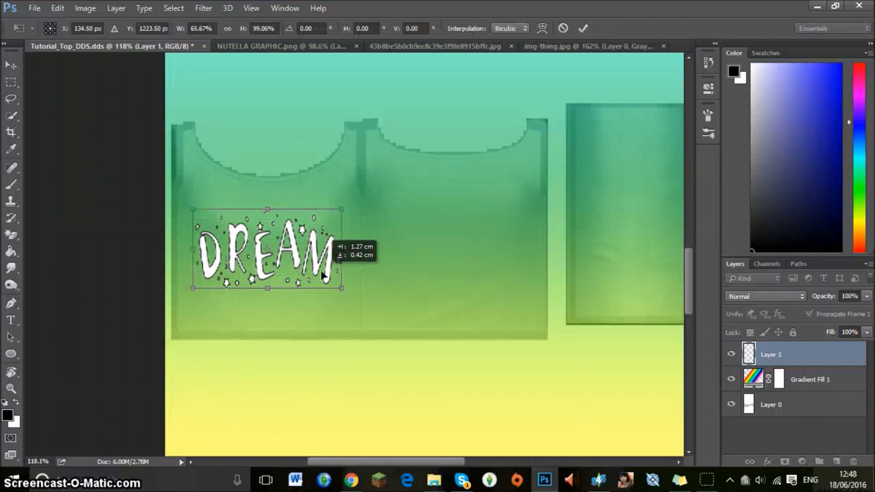
pyautogui.moveTo(346, 294); pyautogui.dragTo(336, 282)
pyautogui.moveTo(309, 241)
pyautogui.mouseDown()
pyautogui.moveTo(317, 262)
pyautogui.moveTo(317, 227)
pyautogui.mouseUp()
pyautogui.moveTo(316, 264); pyautogui.dragTo(321, 238)
pyautogui.click(582, 28)
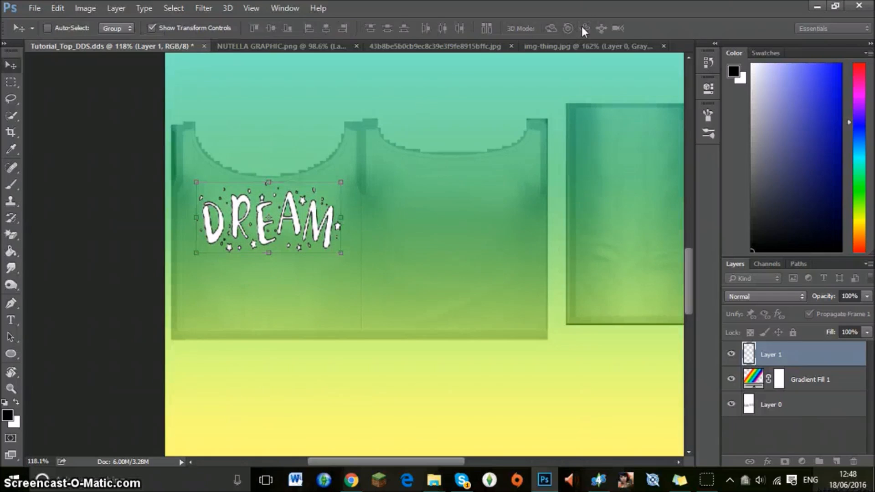
# Flatten the DREAM graphic, gradient fill and top texture layers into a single background.
pyautogui.click(787, 400)
pyautogui.rightClick(793, 405)
pyautogui.click(668, 341)
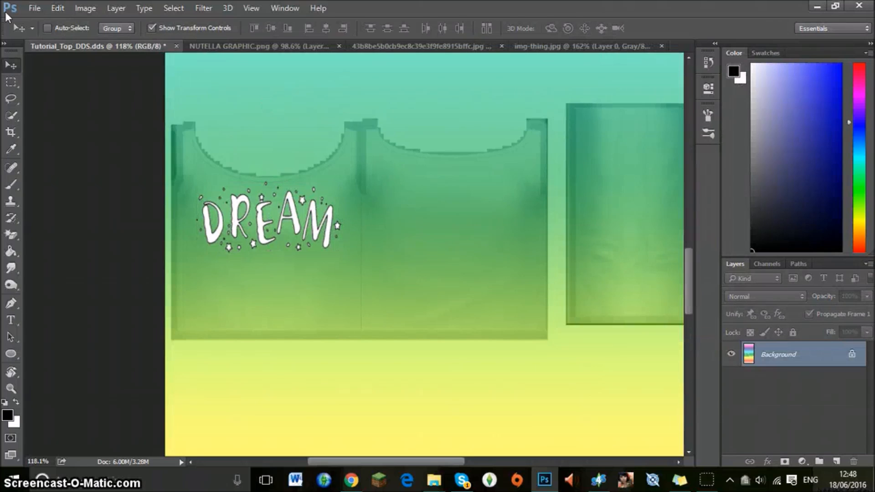
# Save the flattened texture as a D3D/DDS file named Dream with DXT5 interpolated alpha and generated MIP maps.
pyautogui.click(34, 7)
pyautogui.click(89, 147)
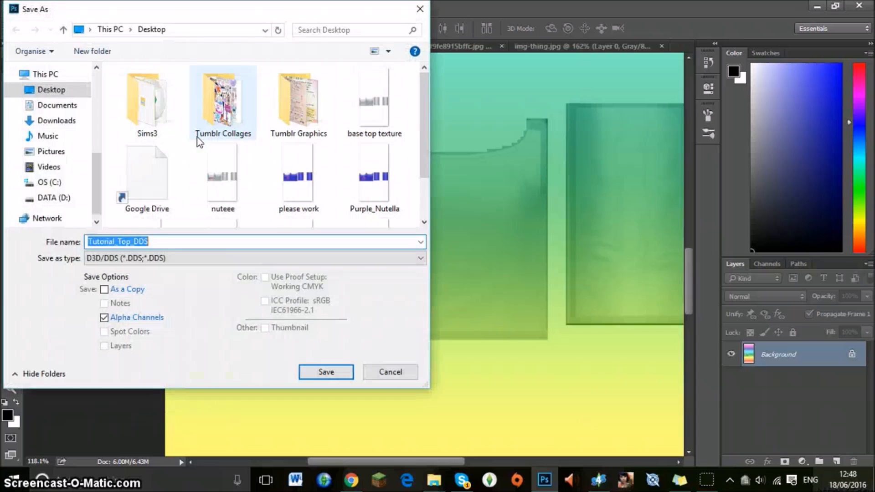
pyautogui.write('Dream')
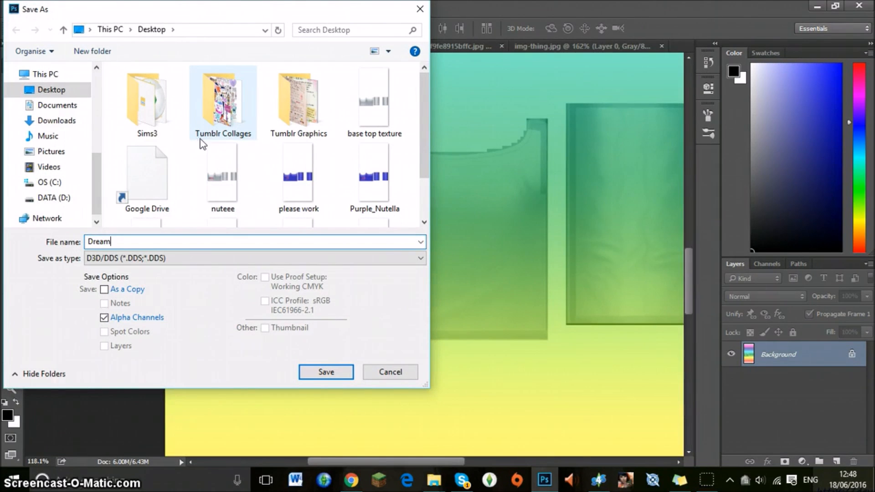
pyautogui.click(326, 372)
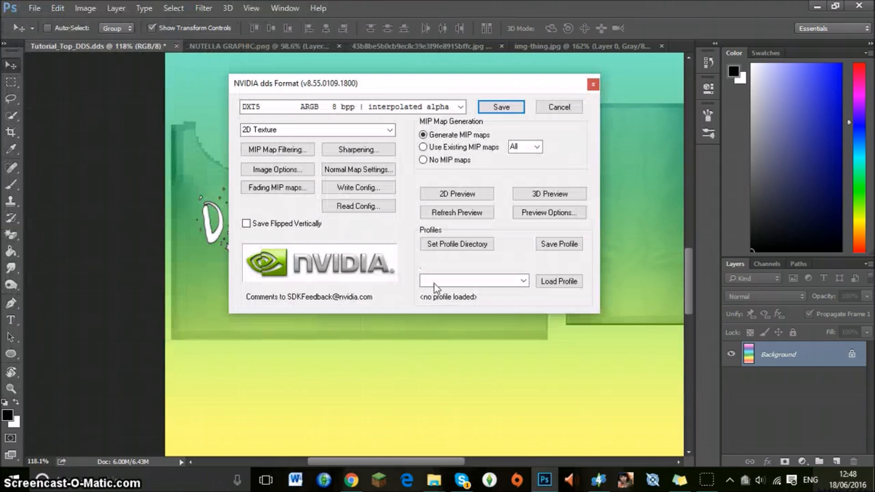
pyautogui.click(510, 106)
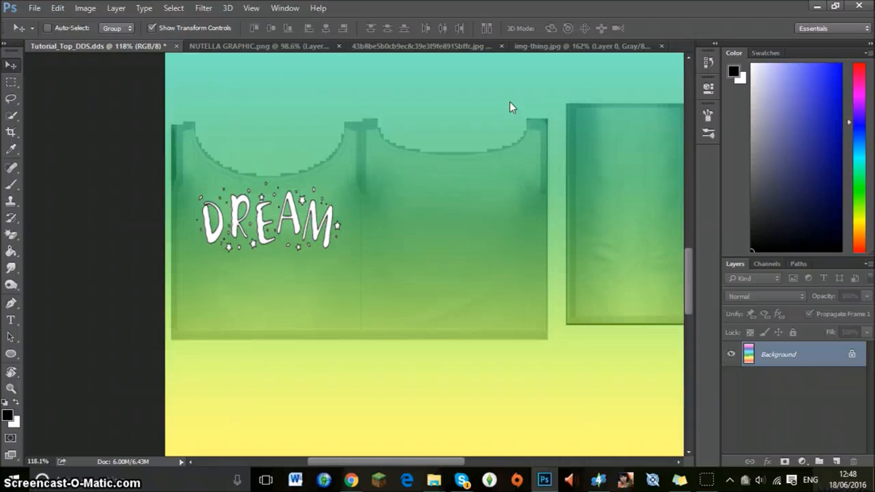
# Switch to Sims 4 Studio, import the Dream texture for the selected swatch and check the lettering's fit on the model.
pyautogui.click(607, 484)
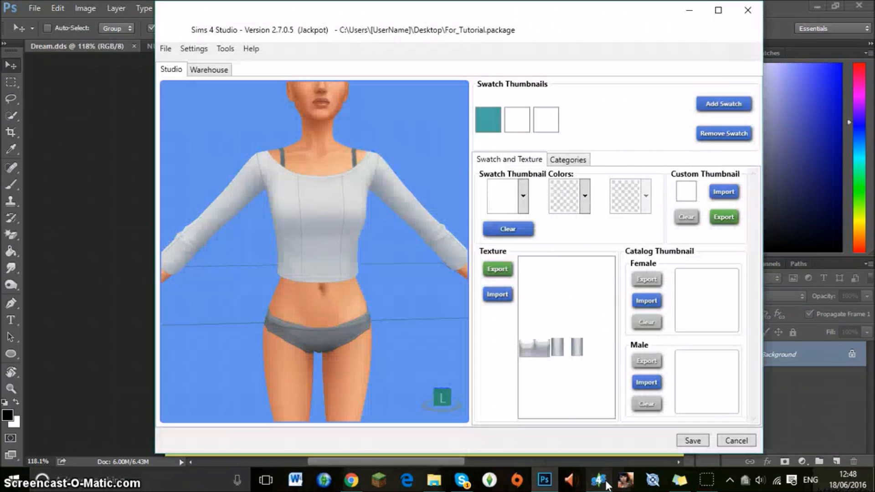
pyautogui.click(498, 295)
pyautogui.scroll(-5, 428, 191)
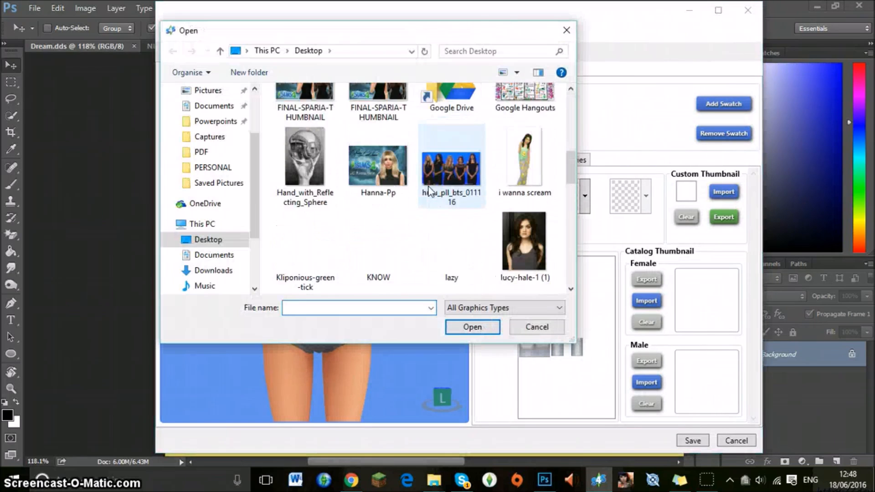
pyautogui.scroll(2, 429, 190)
pyautogui.click(516, 129)
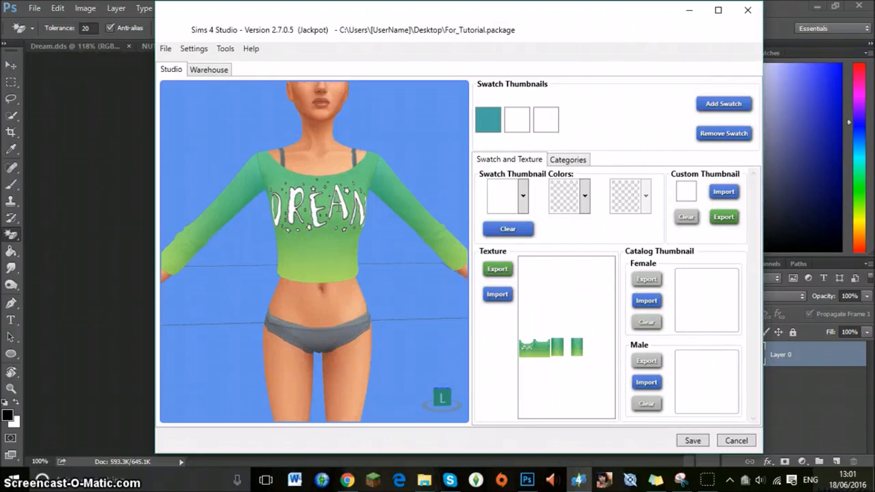
pyautogui.scroll(-3, 338, 209)
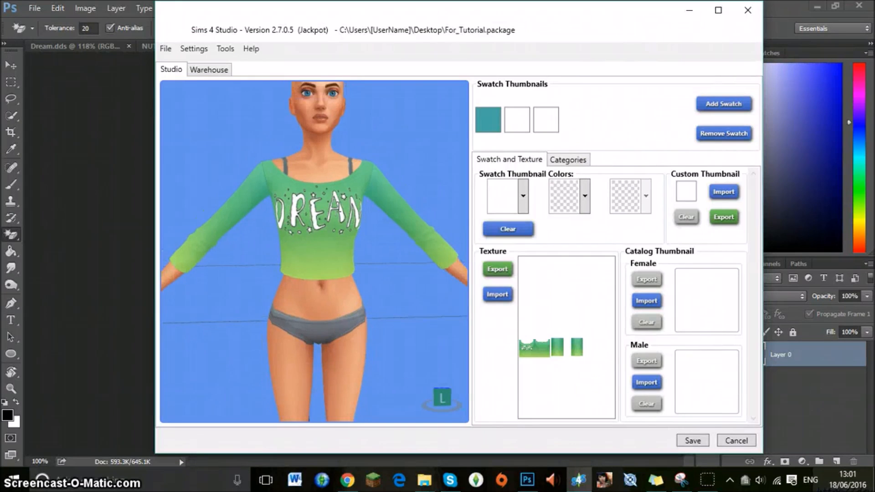
pyautogui.moveTo(326, 157); pyautogui.dragTo(246, 207)
pyautogui.scroll(4, 248, 223)
pyautogui.scroll(-5, 205, 221)
pyautogui.scroll(4, 246, 207)
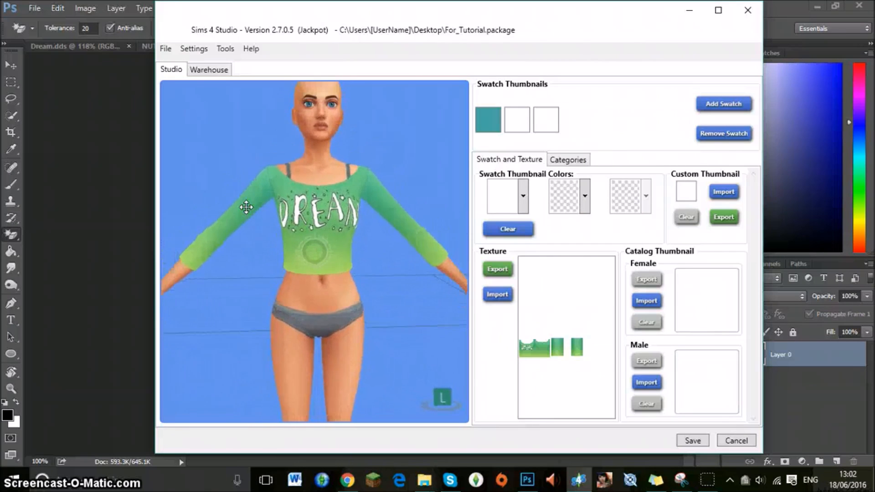
pyautogui.scroll(-2, 249, 209)
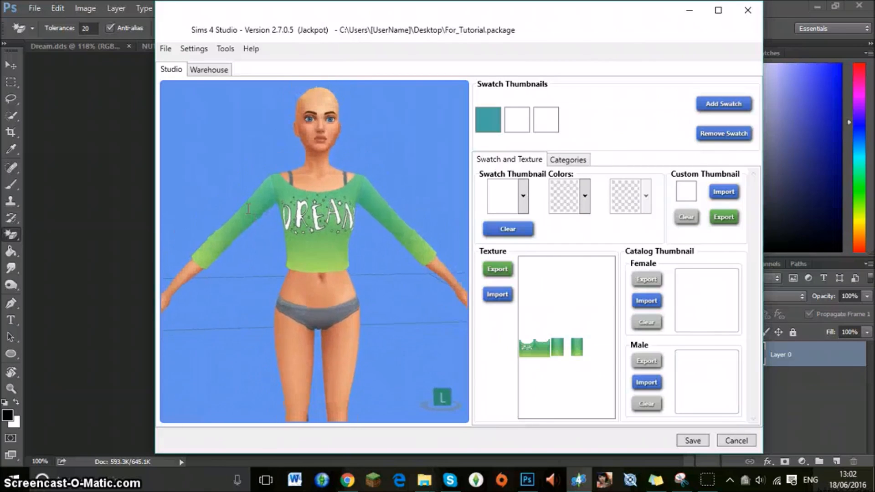
# Return to the Dream.dds document in Photoshop and undo the flattening of its layers.
pyautogui.click(135, 172)
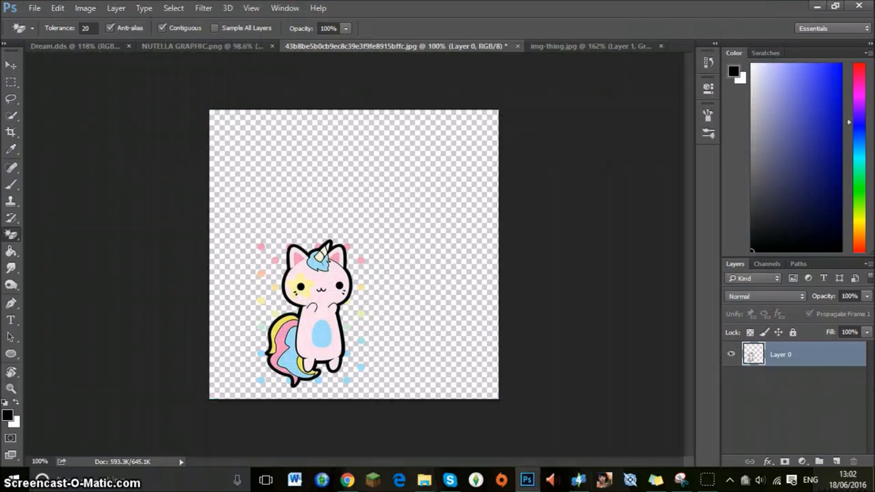
pyautogui.click(183, 46)
pyautogui.click(83, 45)
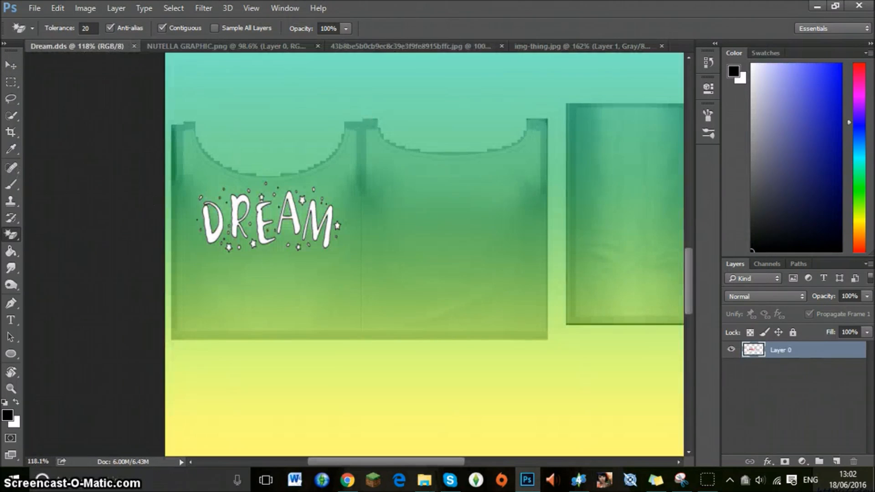
pyautogui.press('z')
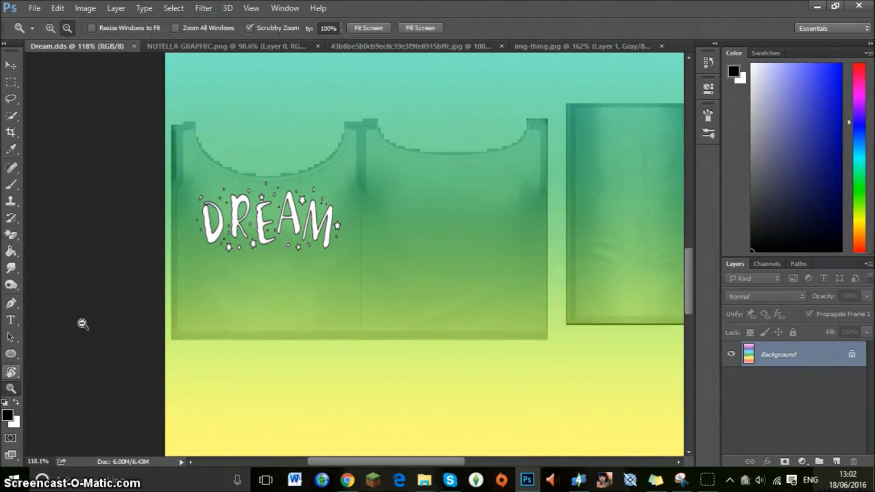
pyautogui.click(256, 205)
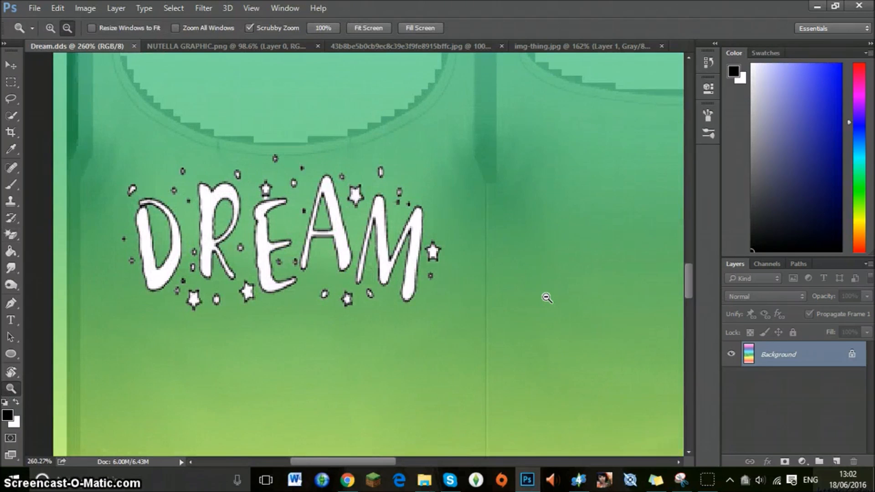
pyautogui.hotkey('ctrl', 'z')
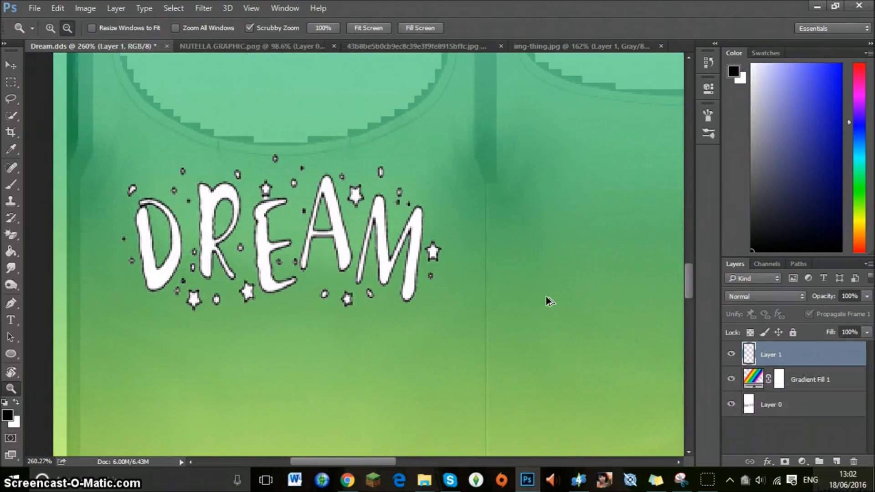
# Scale the DREAM graphic to 75.92% width and 78.72% height, recentre it below the front neckline and apply the transformation.
pyautogui.click(9, 67)
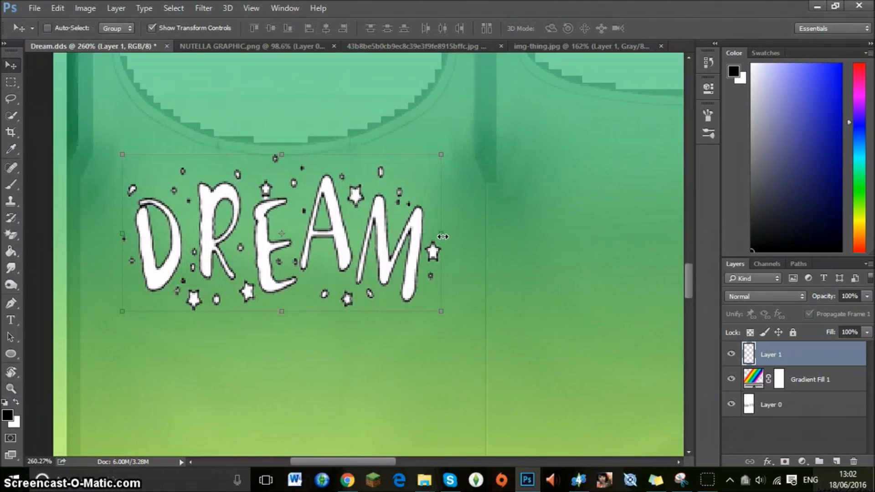
pyautogui.moveTo(443, 237); pyautogui.dragTo(401, 238)
pyautogui.moveTo(400, 311); pyautogui.dragTo(367, 282)
pyautogui.moveTo(305, 215); pyautogui.dragTo(337, 242)
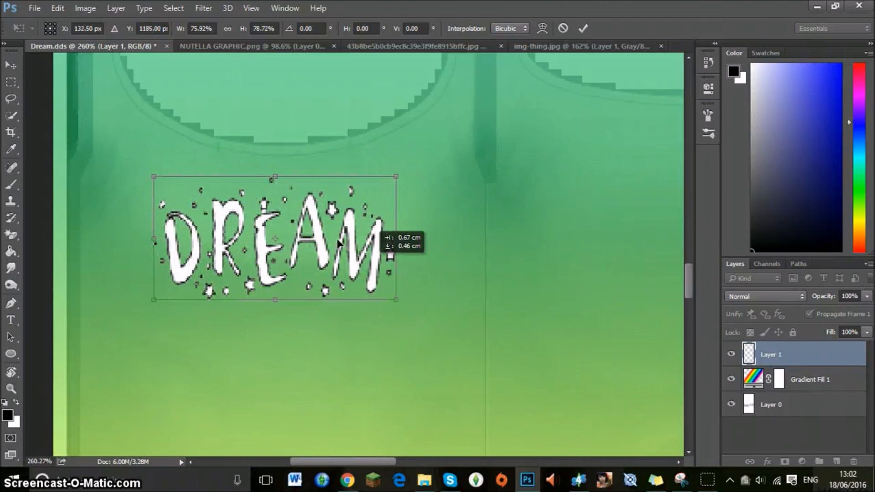
pyautogui.click(584, 27)
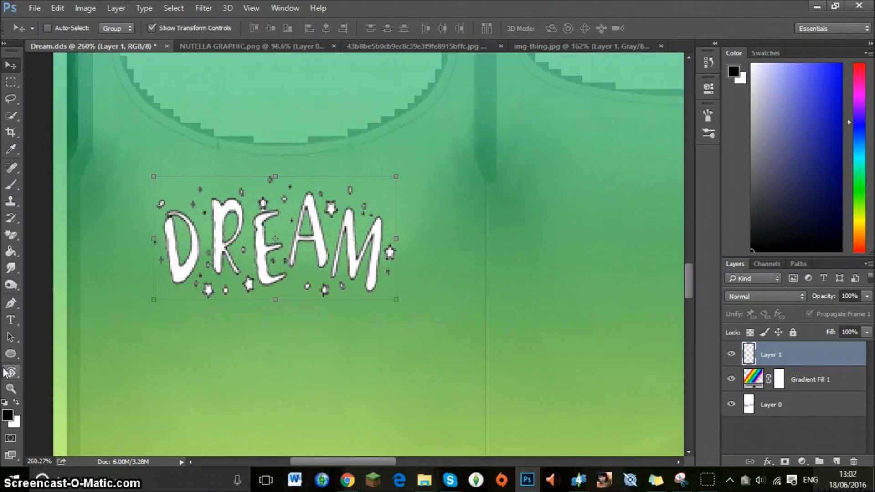
# Save the resized design as a D3D/DDS copy named "dream again" with DXT5 interpolated alpha and generated MIP maps.
pyautogui.click(11, 388)
pyautogui.moveTo(485, 175); pyautogui.dragTo(440, 160)
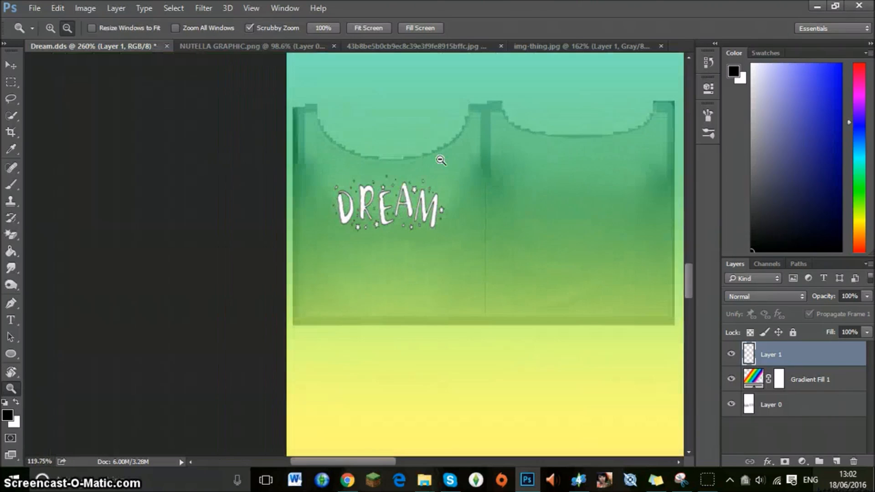
pyautogui.moveTo(316, 461); pyautogui.dragTo(348, 446)
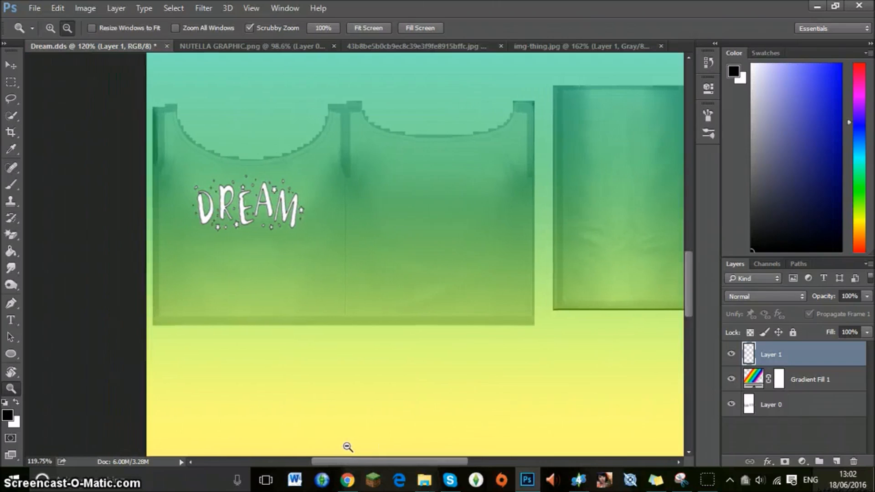
pyautogui.click(36, 8)
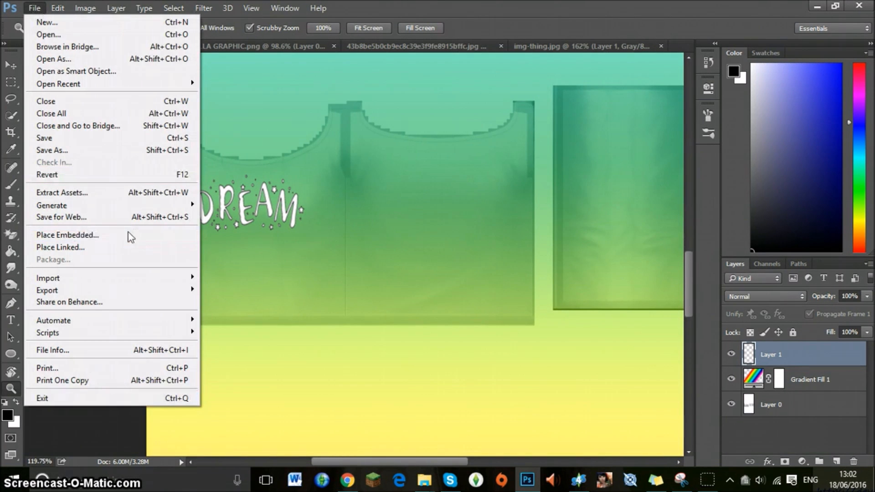
pyautogui.click(52, 155)
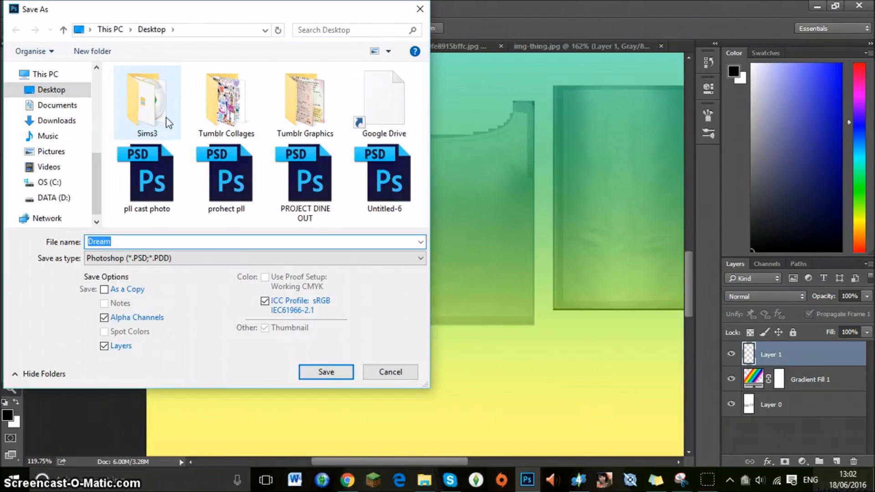
pyautogui.write('dream again')
pyautogui.click(119, 259)
pyautogui.click(125, 311)
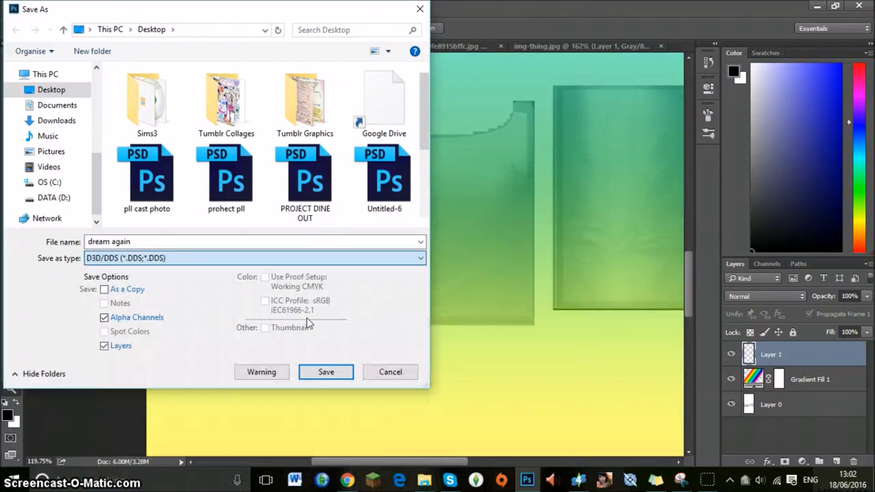
pyautogui.click(326, 374)
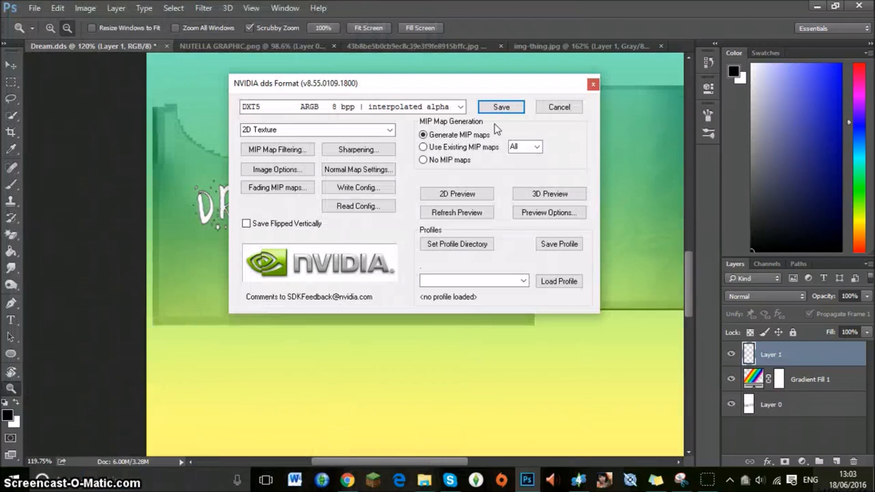
pyautogui.click(493, 111)
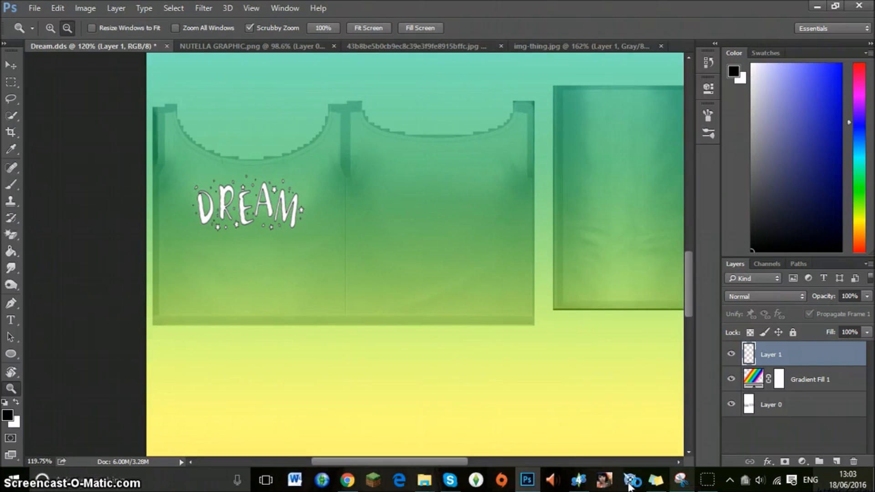
# In Sims 4 Studio, replace the swatch's texture with "dream again" and check the lettering on the model.
pyautogui.click(579, 480)
pyautogui.click(497, 294)
pyautogui.scroll(-2, 419, 198)
pyautogui.scroll(2, 420, 198)
pyautogui.scroll(-2, 420, 198)
pyautogui.scroll(-2, 420, 197)
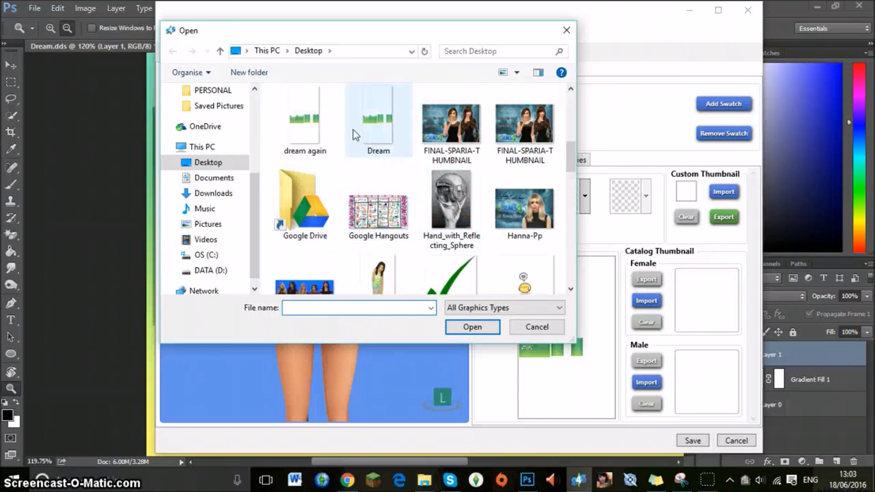
pyautogui.doubleClick(314, 115)
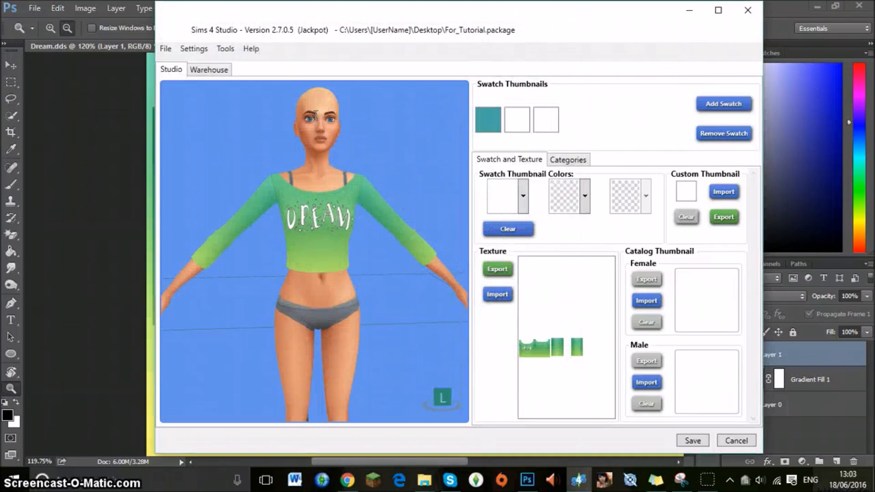
pyautogui.scroll(5, 340, 175)
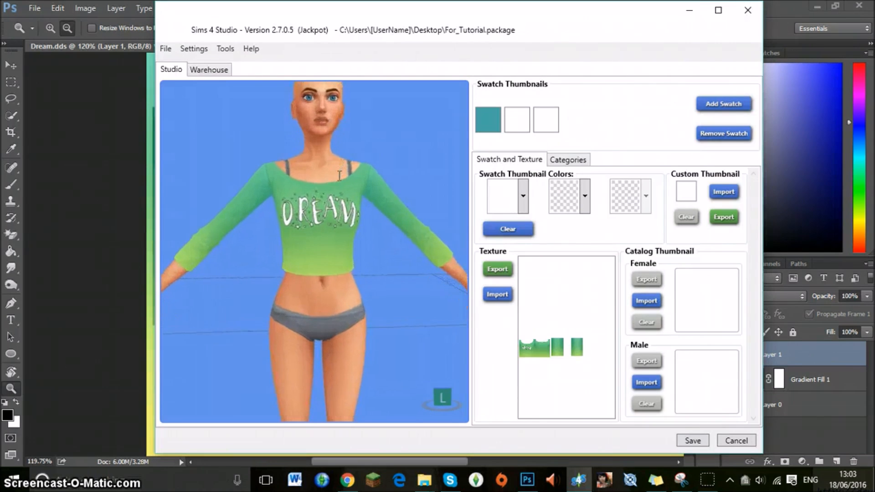
# Switch back to Photoshop and delete the rainbow gradient fill layer from the top design.
pyautogui.click(55, 162)
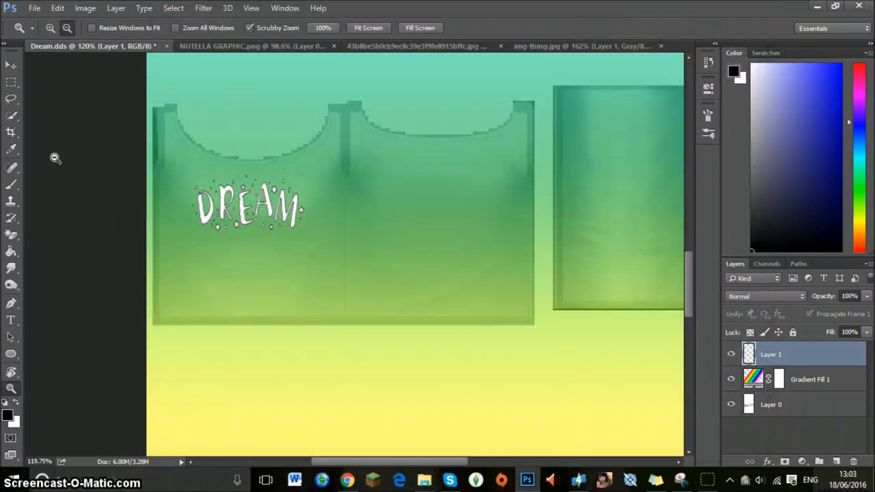
pyautogui.click(809, 378)
pyautogui.press('Delete')
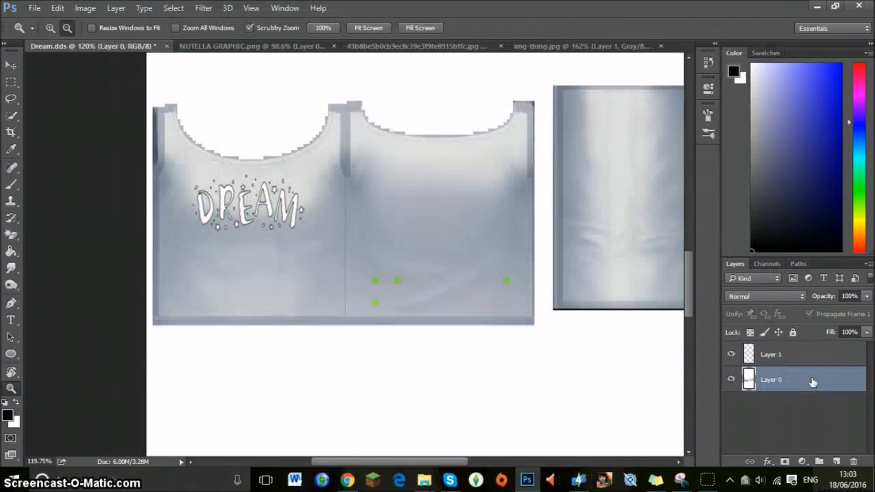
pyautogui.click(802, 460)
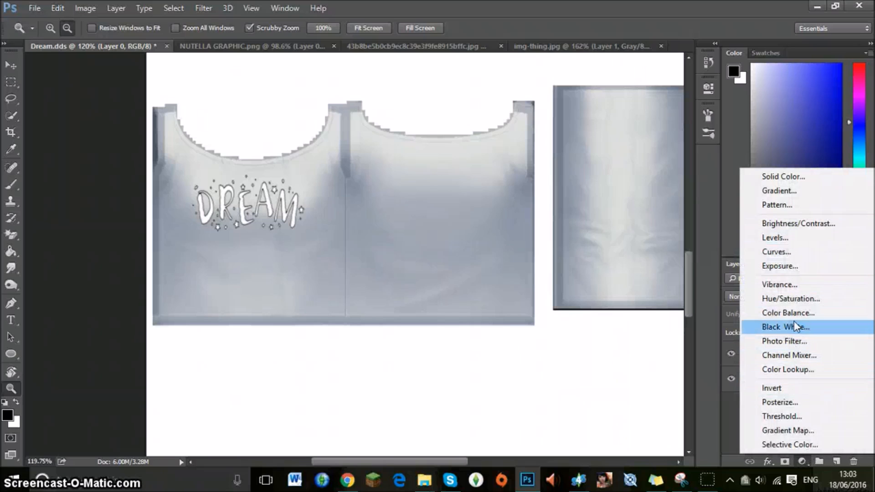
pyautogui.click(781, 191)
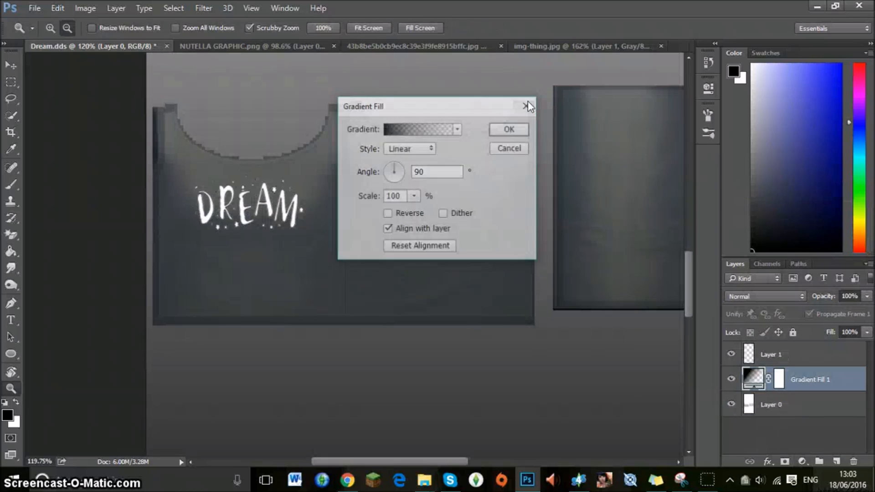
pyautogui.click(526, 106)
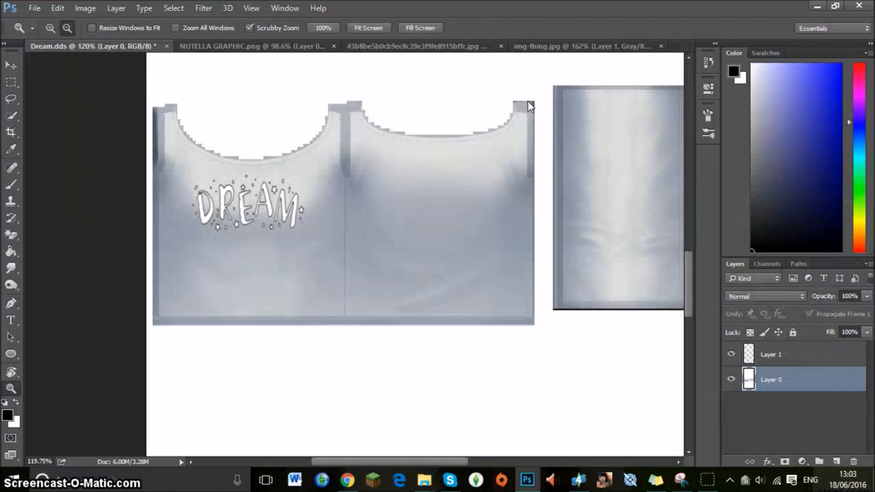
# Add a pattern fill layer directly above the top's base texture and scale the pattern to 199%.
pyautogui.click(804, 461)
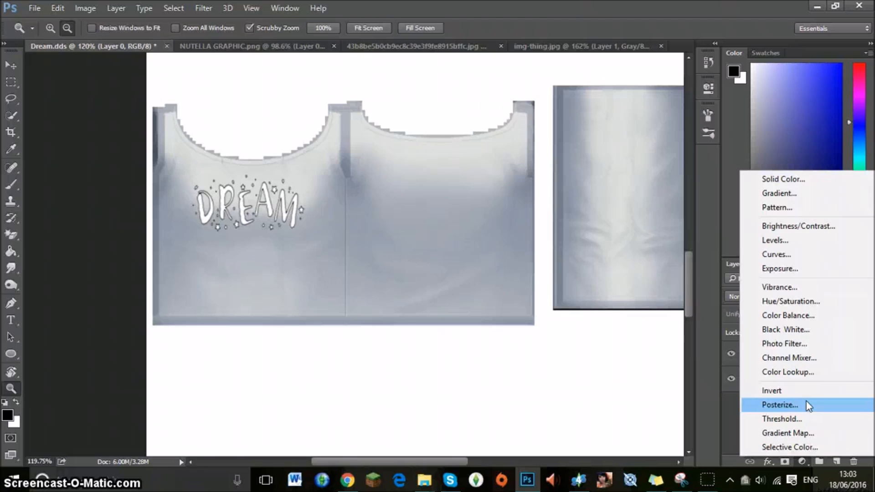
pyautogui.click(785, 214)
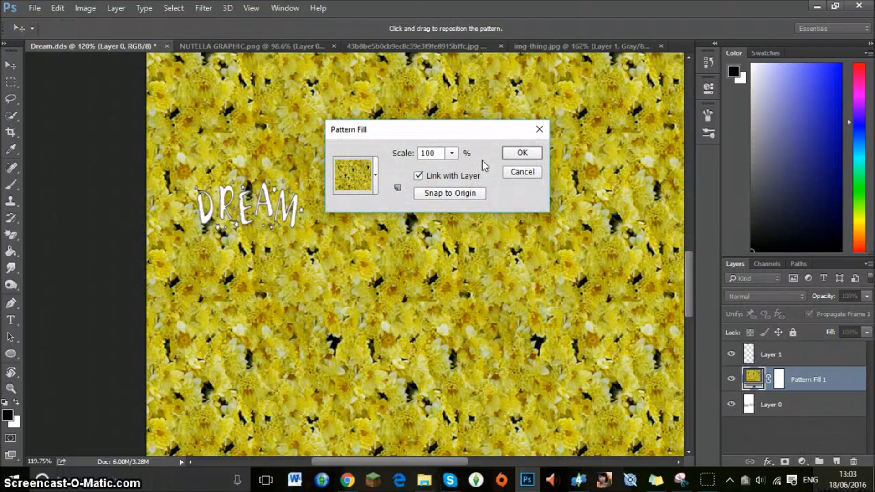
pyautogui.click(451, 153)
pyautogui.moveTo(452, 169)
pyautogui.mouseDown()
pyautogui.moveTo(463, 174)
pyautogui.moveTo(453, 170)
pyautogui.mouseUp()
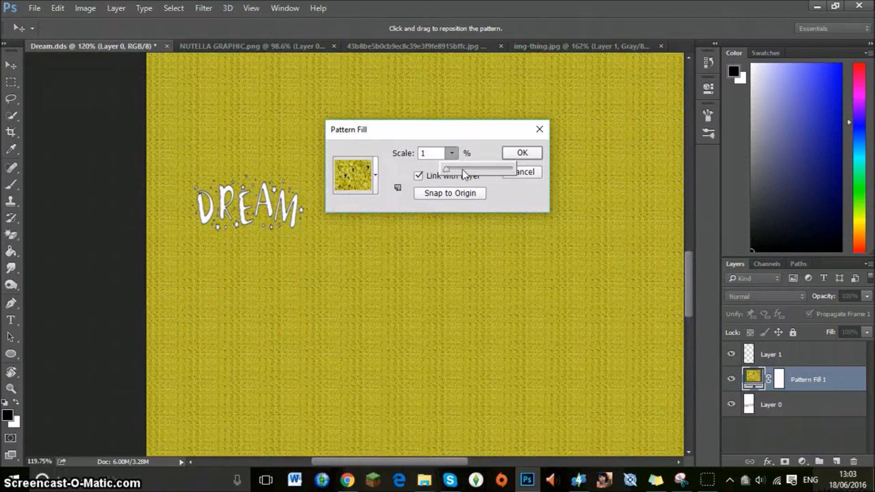
pyautogui.moveTo(463, 170); pyautogui.dragTo(460, 171)
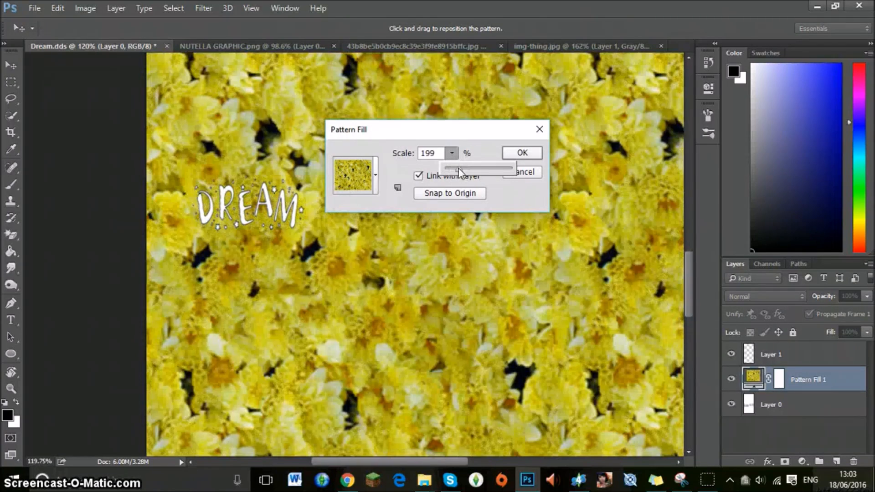
# Try the polka-dot and other preset patterns, choose the blue-purple wavy pattern and apply the fill.
pyautogui.click(376, 175)
pyautogui.click(375, 174)
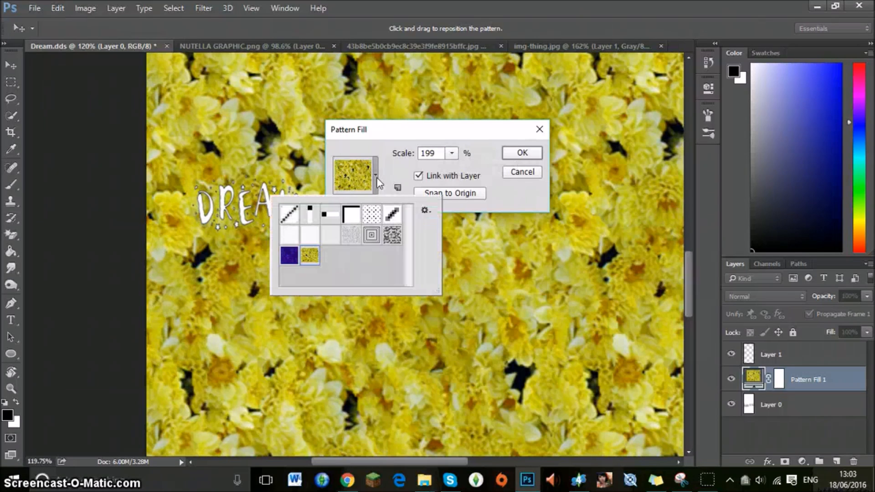
pyautogui.click(372, 214)
pyautogui.click(424, 212)
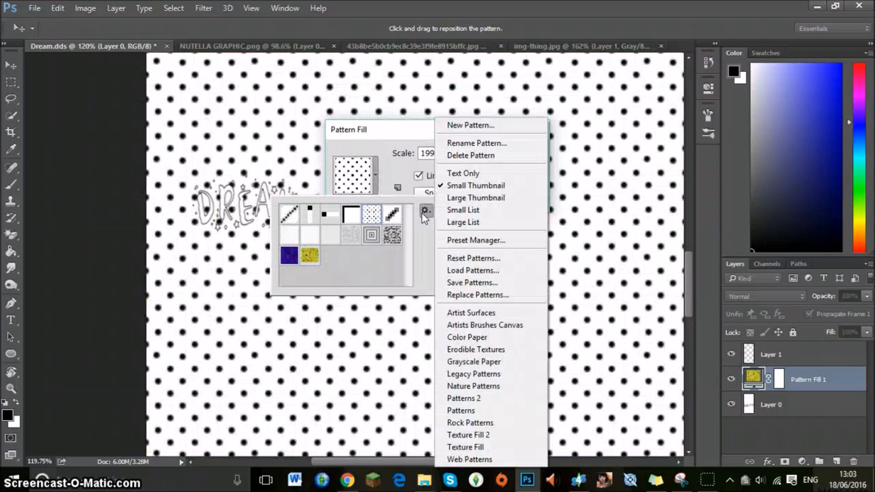
pyautogui.click(422, 214)
pyautogui.click(392, 235)
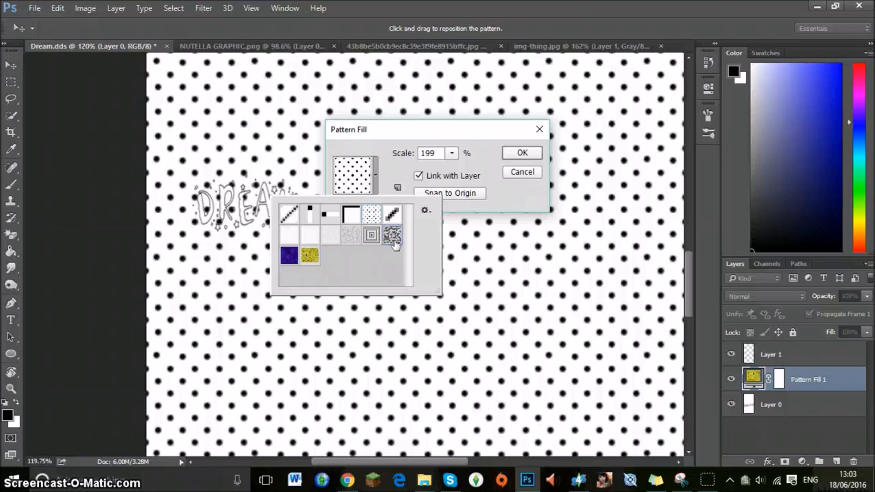
pyautogui.click(351, 235)
pyautogui.click(331, 235)
pyautogui.click(310, 255)
pyautogui.click(290, 255)
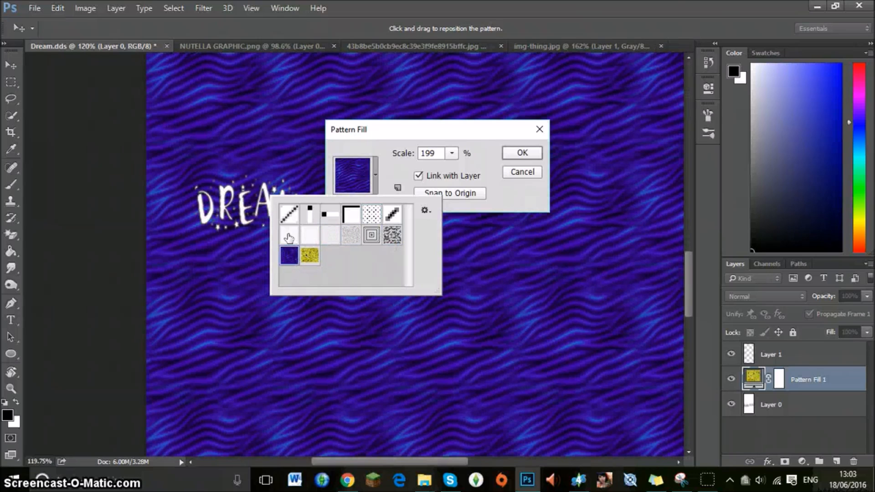
pyautogui.click(397, 171)
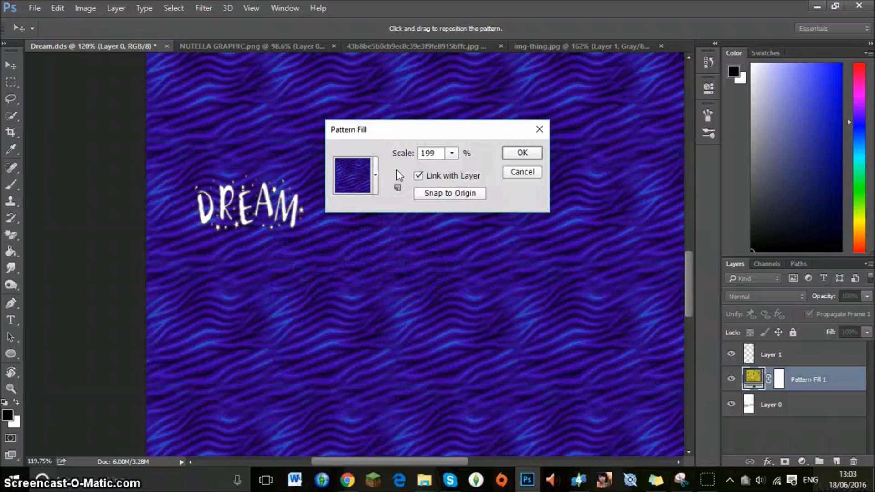
pyautogui.click(512, 155)
# Lower the pattern fill layer's opacity to 56%.
pyautogui.click(867, 296)
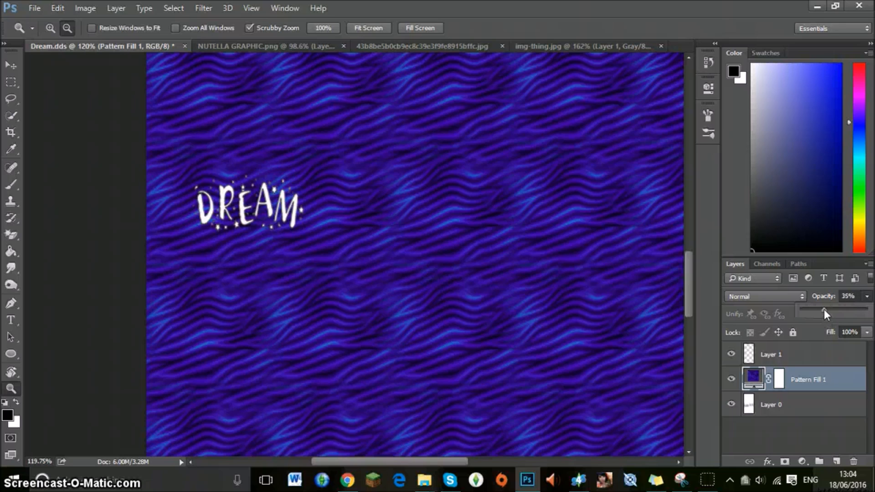
pyautogui.click(824, 310)
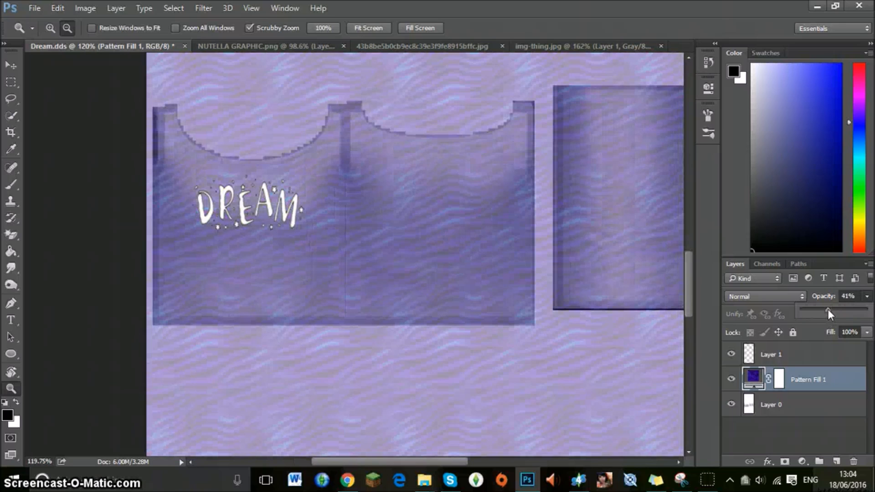
pyautogui.moveTo(832, 311); pyautogui.dragTo(833, 311)
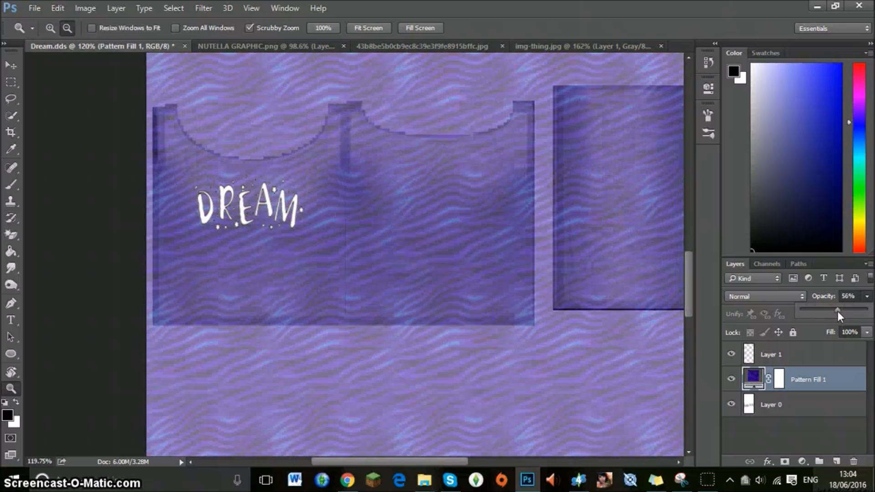
# Save the patterned design as a DDS copy named "dream patterned" with DXT5 interpolated alpha and generated MIP maps.
pyautogui.click(34, 8)
pyautogui.click(62, 147)
pyautogui.write('dream patterned')
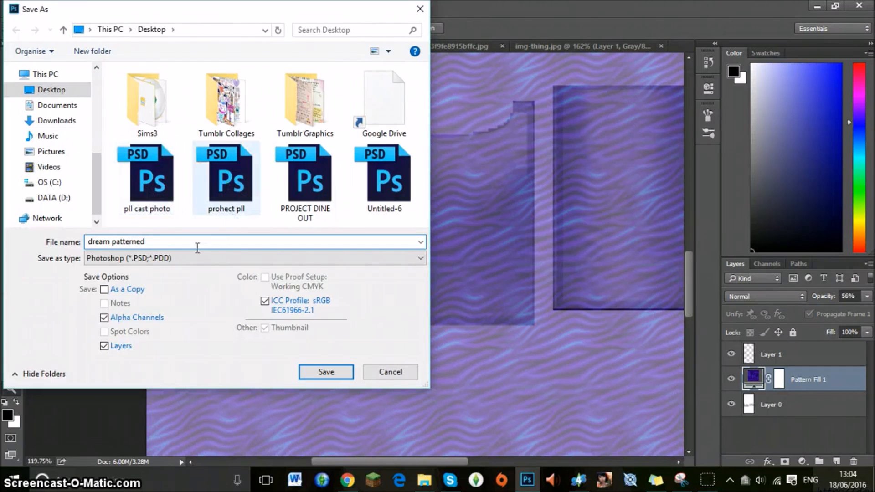
pyautogui.click(169, 258)
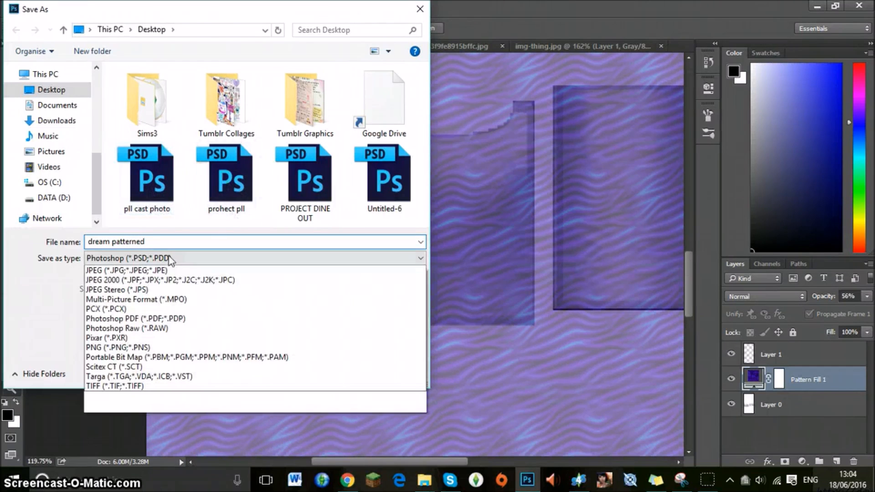
pyautogui.click(131, 310)
pyautogui.click(313, 370)
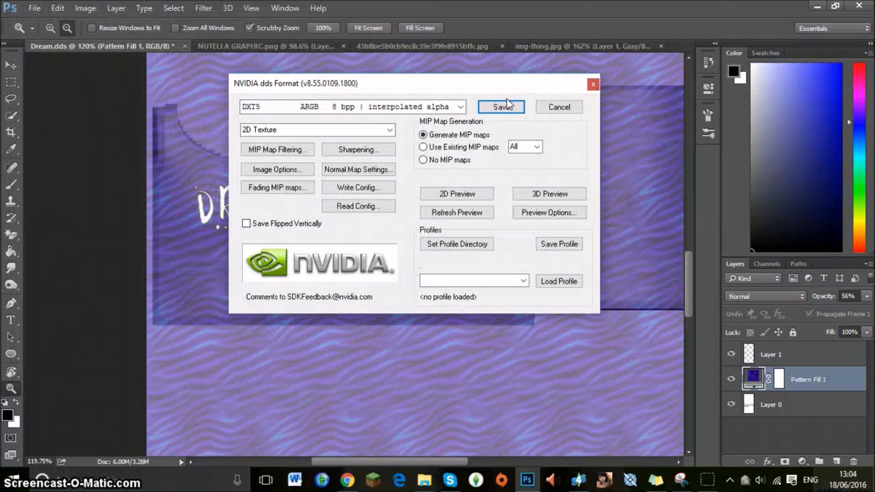
pyautogui.click(504, 111)
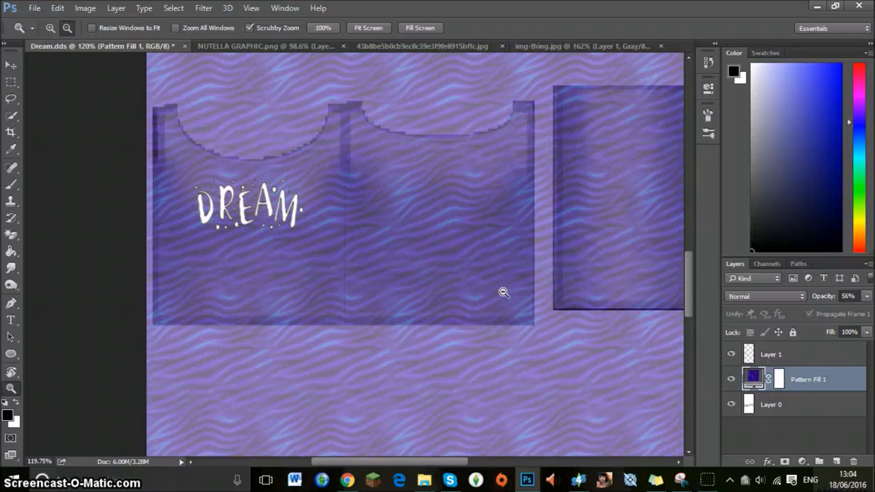
# Switch to Sims 4 Studio and import the "dream patterned" texture into the selected swatch.
pyautogui.click(575, 479)
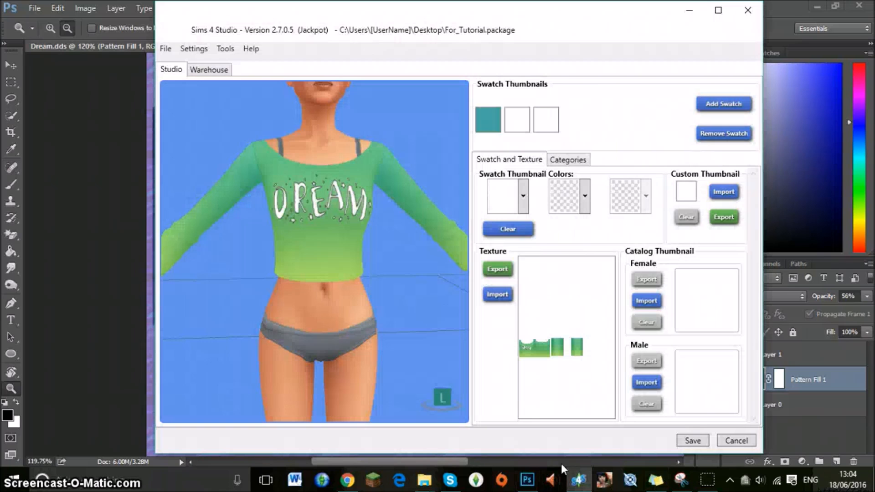
pyautogui.click(497, 294)
pyautogui.scroll(-10, 404, 187)
pyautogui.scroll(-5, 403, 185)
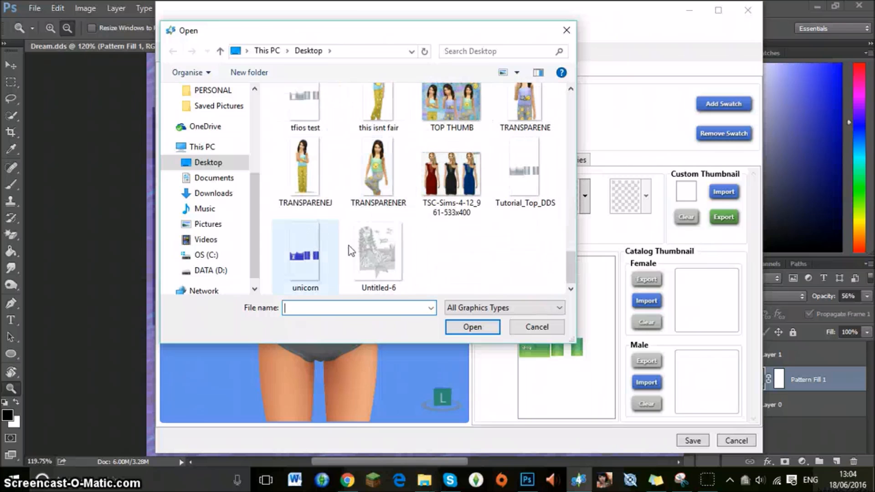
pyautogui.scroll(12, 350, 250)
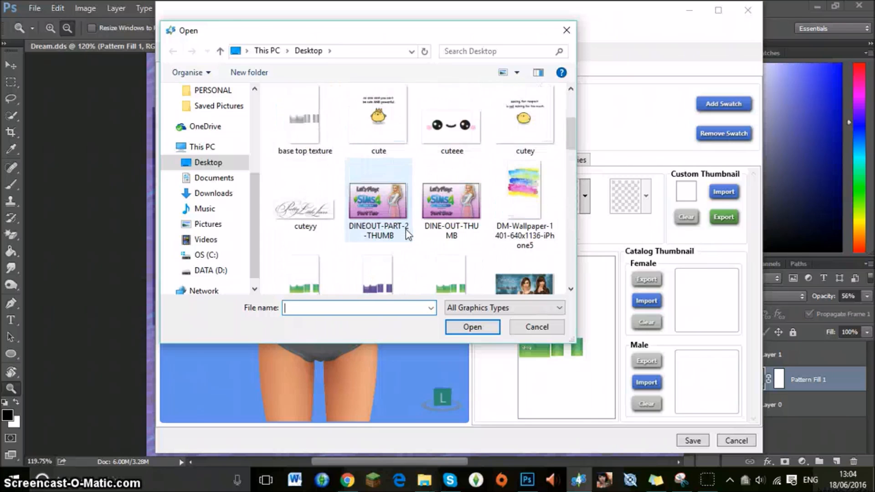
pyautogui.scroll(4, 407, 234)
pyautogui.scroll(-3, 409, 233)
pyautogui.scroll(-4, 406, 232)
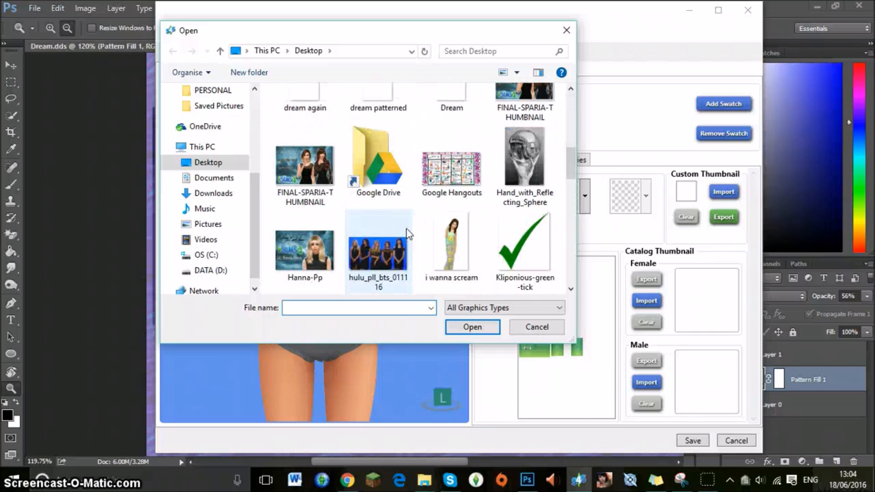
pyautogui.scroll(1, 379, 200)
pyautogui.doubleClick(387, 119)
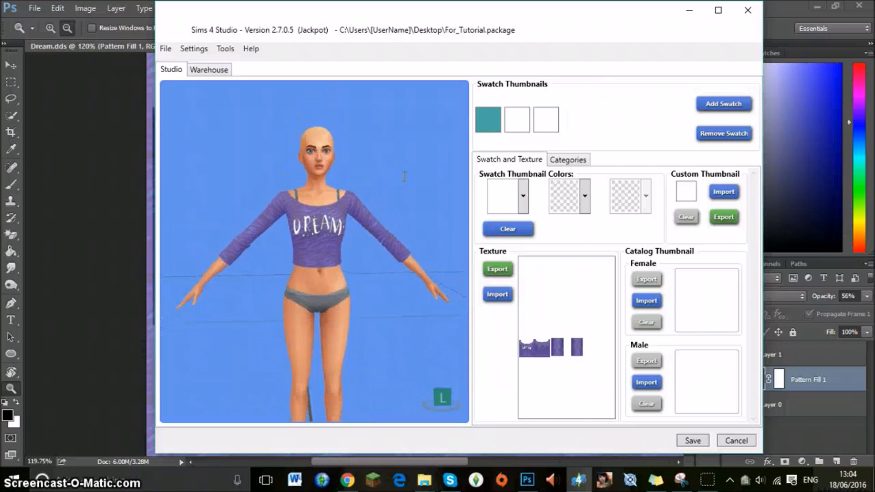
# Compare the first two finished swatches on the model and display the third, still blank swatch.
pyautogui.click(485, 126)
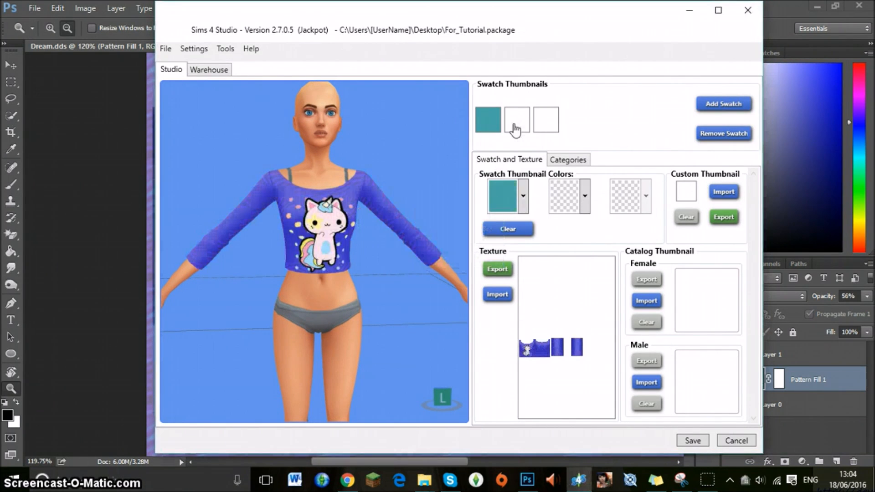
pyautogui.click(514, 125)
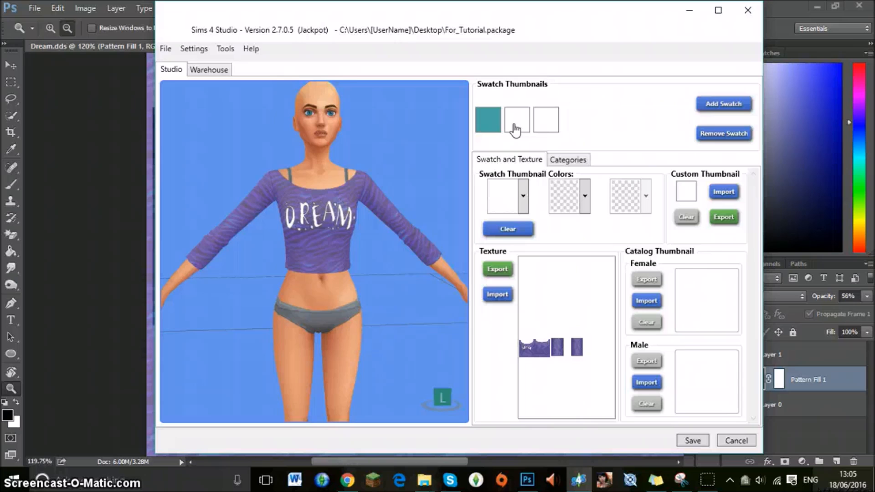
pyautogui.click(543, 127)
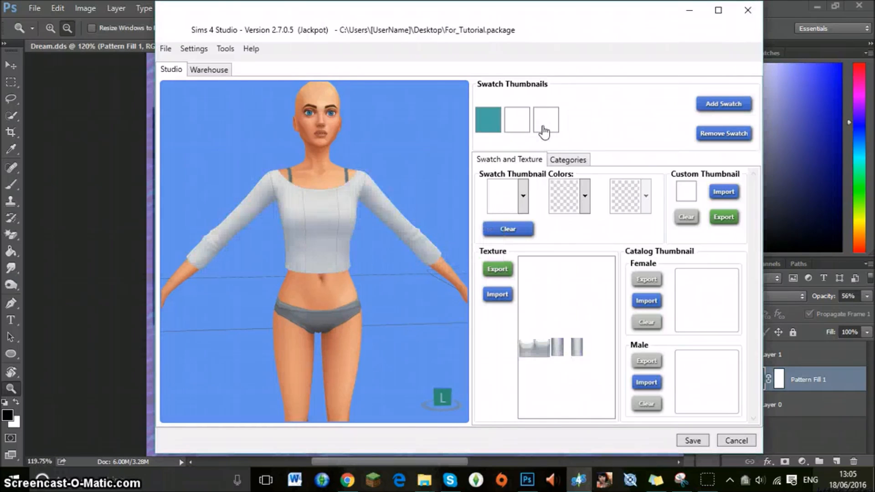
# Switch back to Photoshop and undo the pattern fill and DREAM graphic until only the top's base texture layer remains.
pyautogui.click(115, 137)
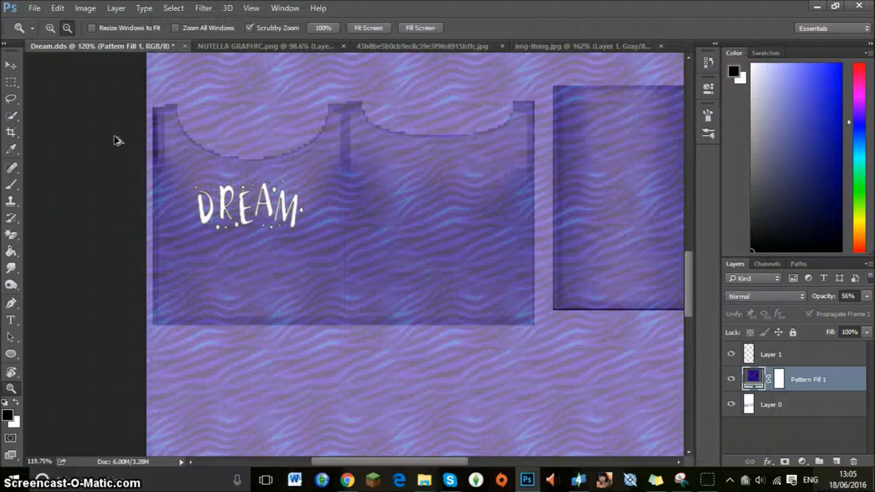
pyautogui.hotkey('ctrl', 'alt', 'z')
pyautogui.hotkey('ctrl', 'alt', 'z')
pyautogui.hotkey('ctrl', 'alt', 'z')
pyautogui.hotkey('ctrl', 'alt', 'z')
pyautogui.hotkey('ctrl', 'alt', 'z')
pyautogui.hotkey('ctrl', 'alt', 'z')
pyautogui.hotkey('ctrl', 'alt', 'z')
pyautogui.hotkey('ctrl', 'alt', 'z')
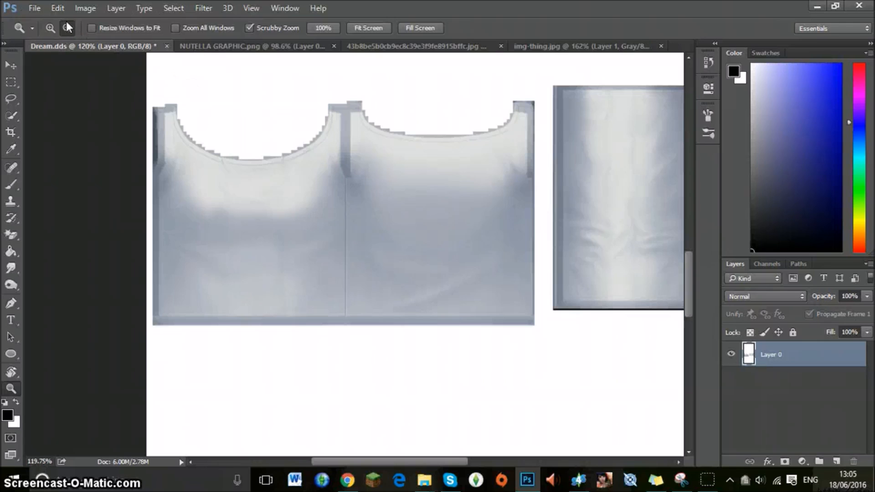
# Copy the smiling face from img-thing.jpg onto the top's front panel and scale it to 74.37% width and 82.14% height.
pyautogui.click(34, 8)
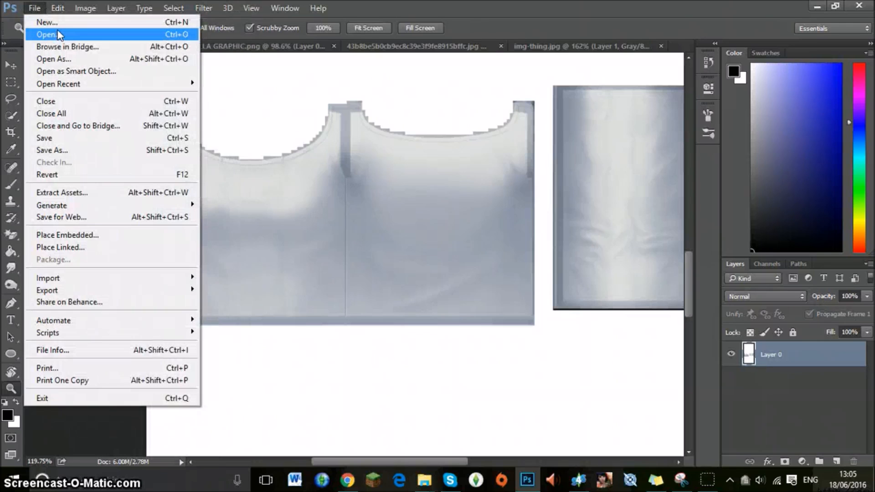
pyautogui.click(606, 45)
pyautogui.click(604, 44)
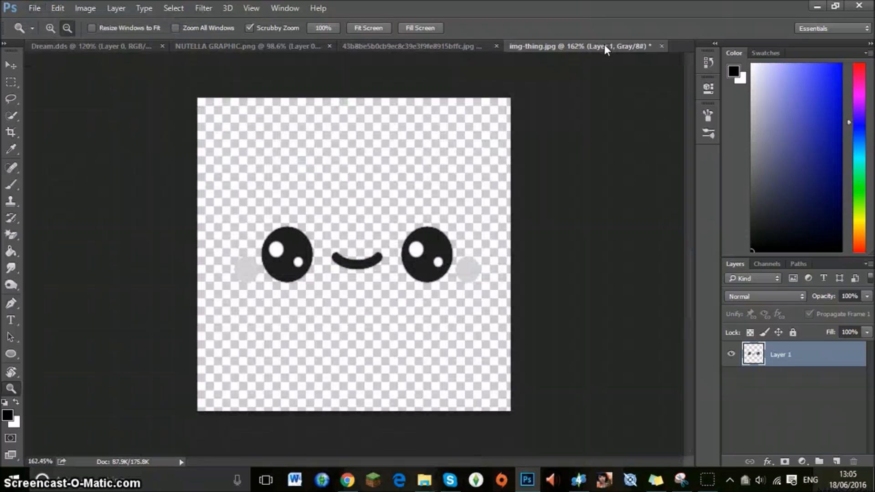
pyautogui.click(10, 66)
pyautogui.moveTo(399, 237); pyautogui.dragTo(298, 228)
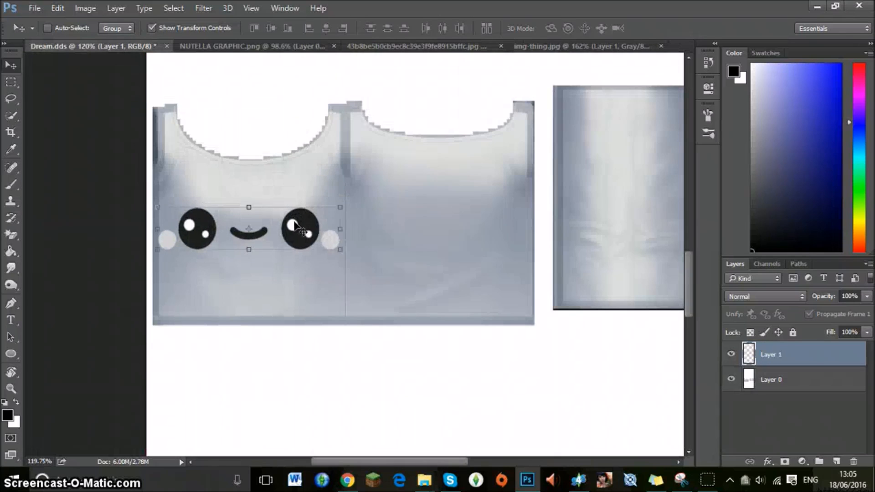
pyautogui.moveTo(341, 249); pyautogui.dragTo(291, 206)
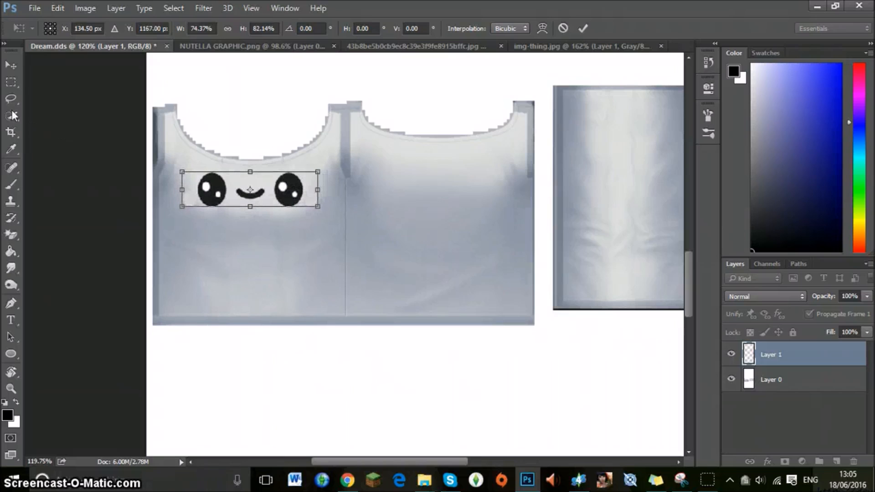
pyautogui.click(11, 82)
pyautogui.click(374, 194)
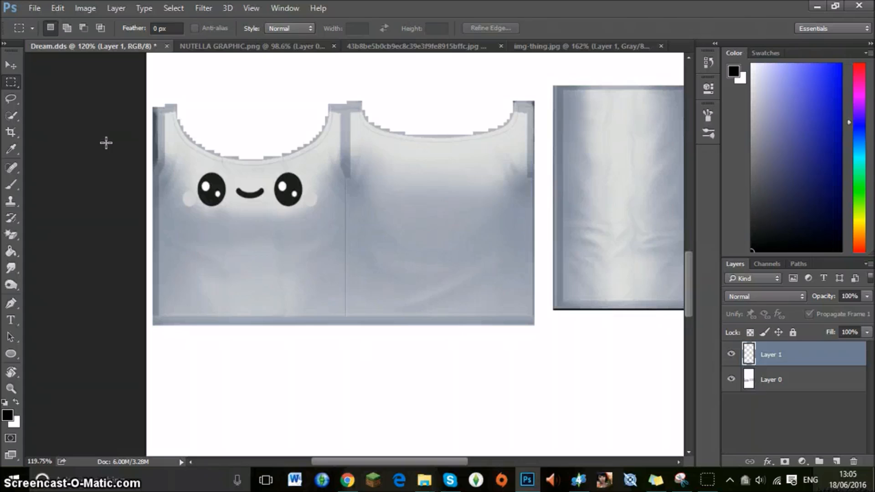
# Recolour both of the face's grey cheeks pink with the Color Replacement tool.
pyautogui.click(12, 389)
pyautogui.moveTo(213, 148); pyautogui.dragTo(298, 175)
pyautogui.scroll(-2, 375, 218)
pyautogui.scroll(-5, 375, 218)
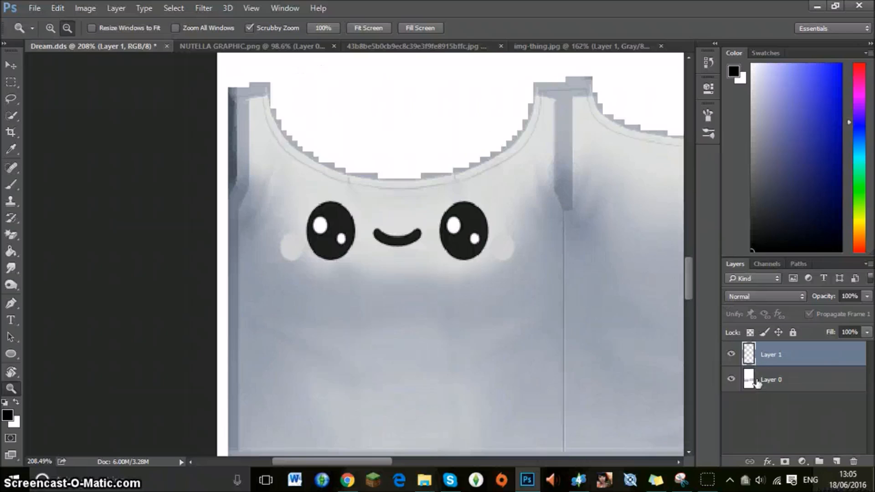
pyautogui.click(92, 8)
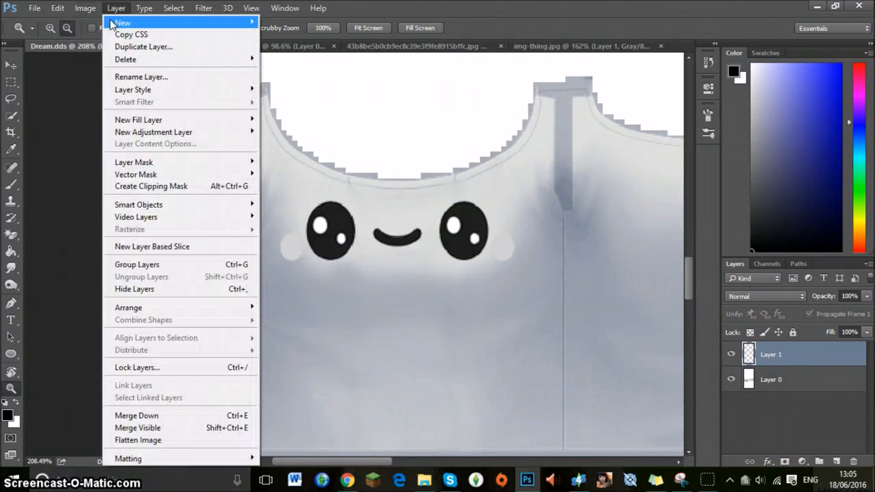
pyautogui.moveTo(101, 27)
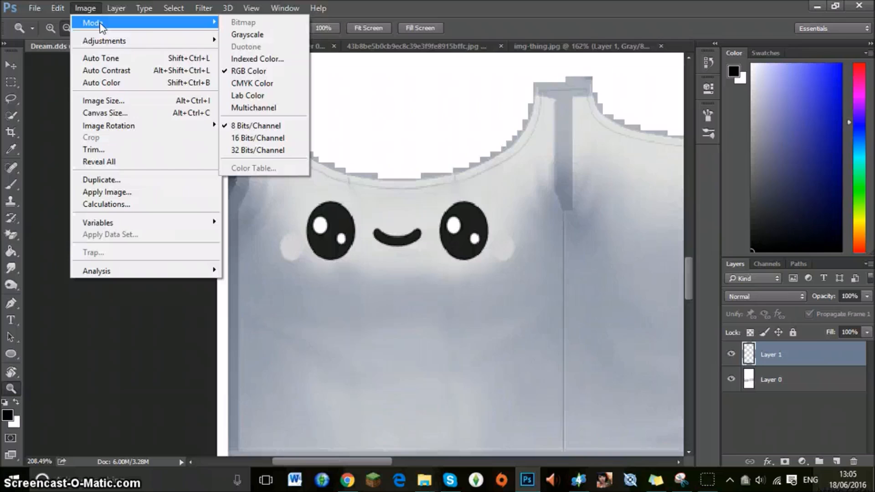
pyautogui.click(87, 12)
pyautogui.moveTo(14, 189)
pyautogui.mouseDown()
pyautogui.moveTo(67, 221)
pyautogui.moveTo(64, 199)
pyautogui.moveTo(15, 180)
pyautogui.moveTo(62, 203)
pyautogui.mouseUp()
pyautogui.click(859, 87)
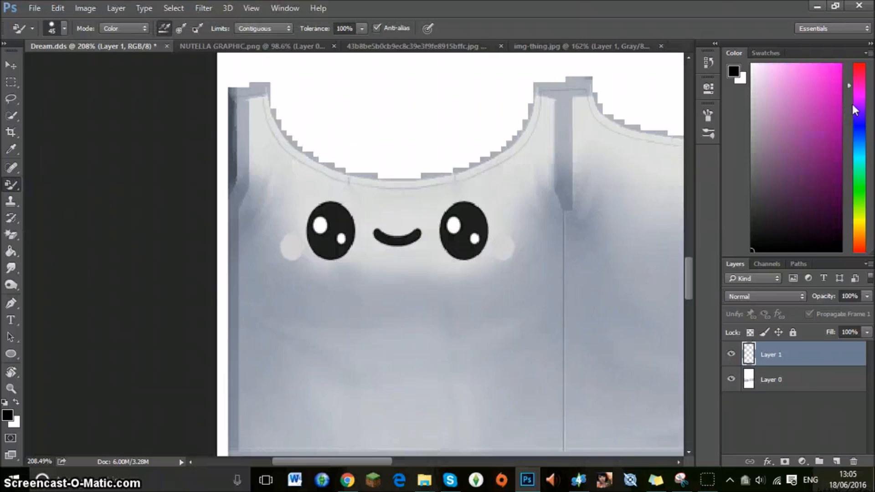
pyautogui.click(820, 75)
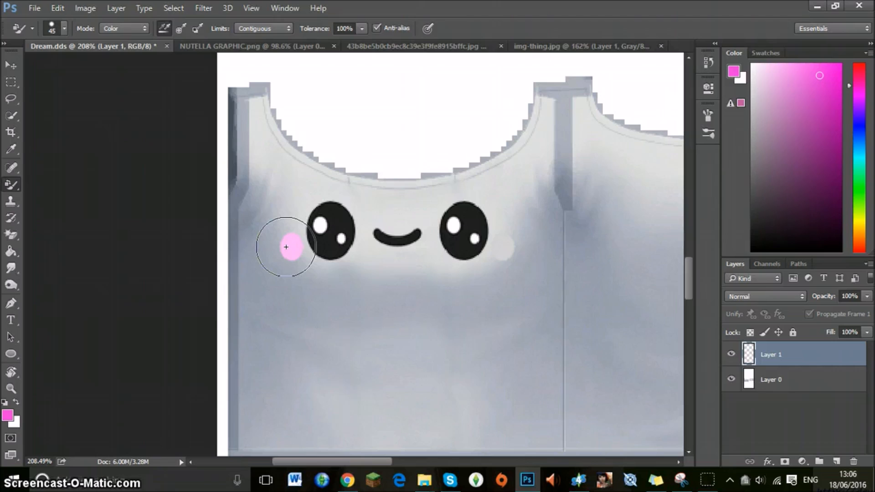
pyautogui.click(817, 110)
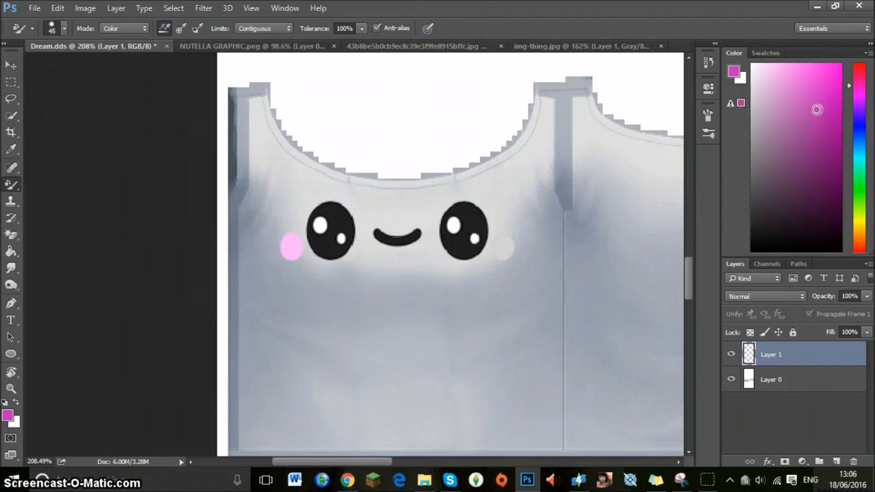
pyautogui.click(507, 245)
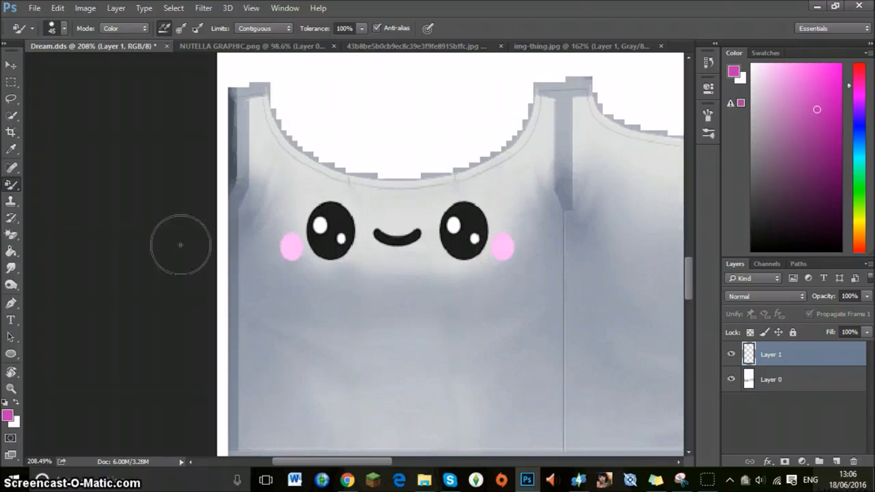
# Check the face on the top, then undo the cheek recolouring and the face's placement.
pyautogui.click(12, 389)
pyautogui.scroll(-12, 321, 269)
pyautogui.scroll(10, 404, 263)
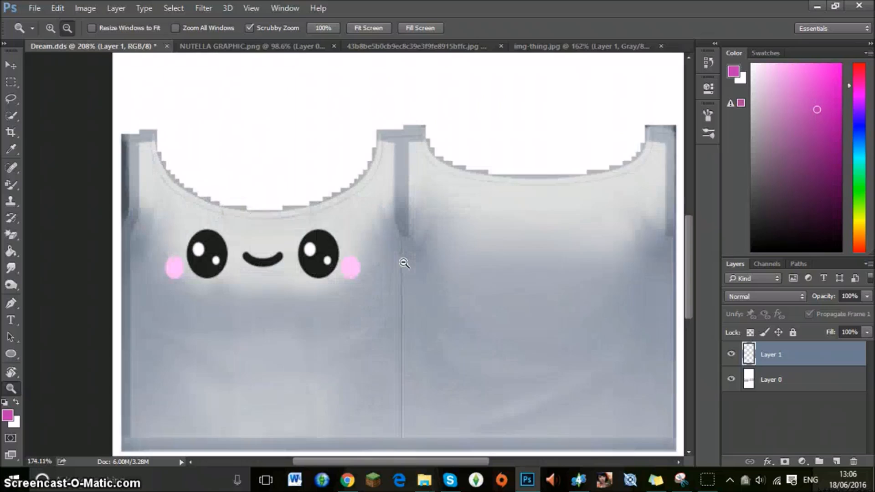
pyautogui.scroll(-3, 403, 263)
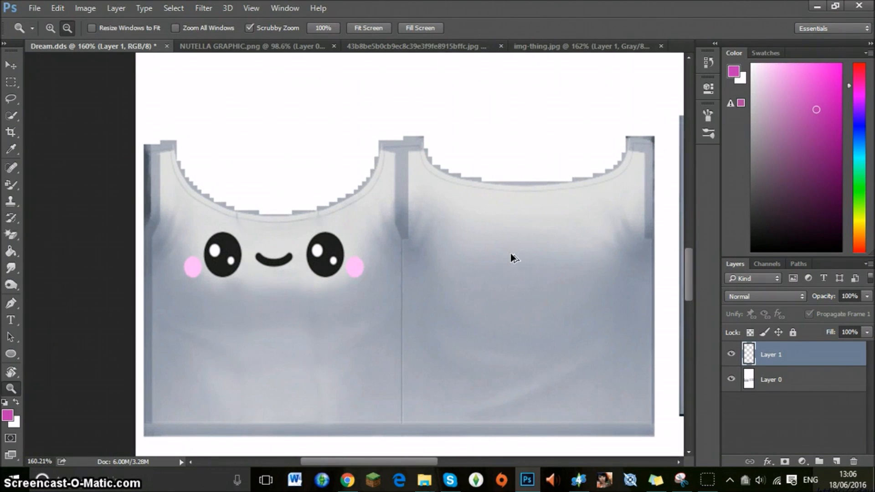
pyautogui.hotkey('ctrl', 'alt', 'z')
pyautogui.hotkey('ctrl', 'alt', 'z')
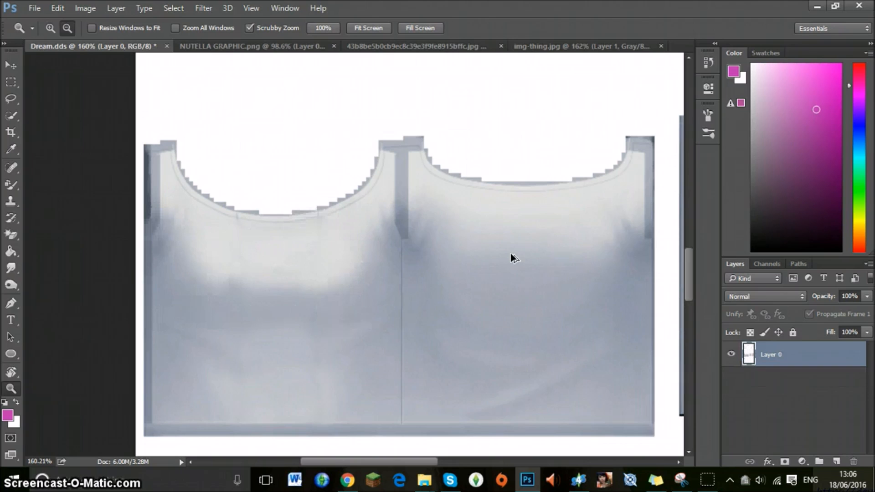
# Open "wifi home" from the Tumblr Graphics folder and erase its white background with the Magic Eraser.
pyautogui.click(32, 9)
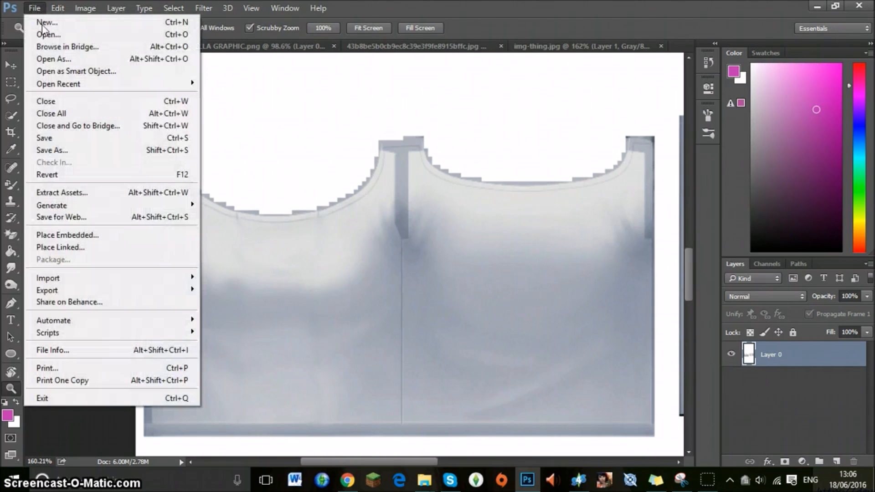
pyautogui.click(50, 35)
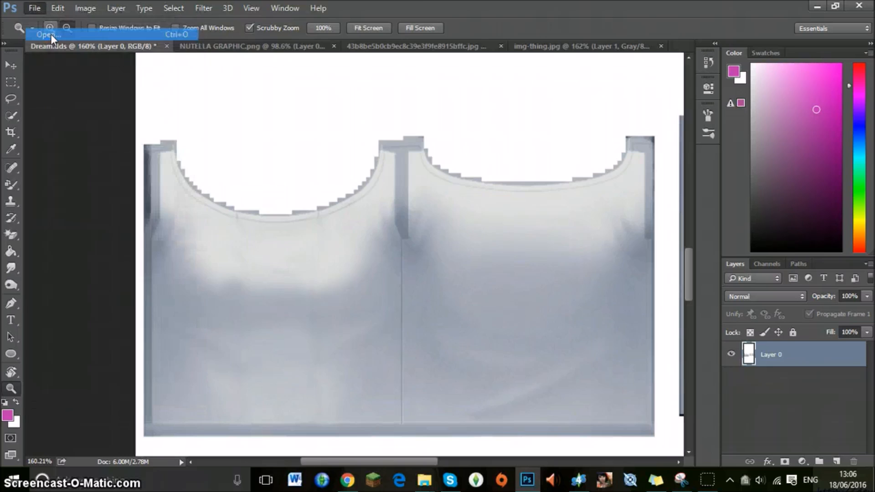
pyautogui.doubleClick(322, 99)
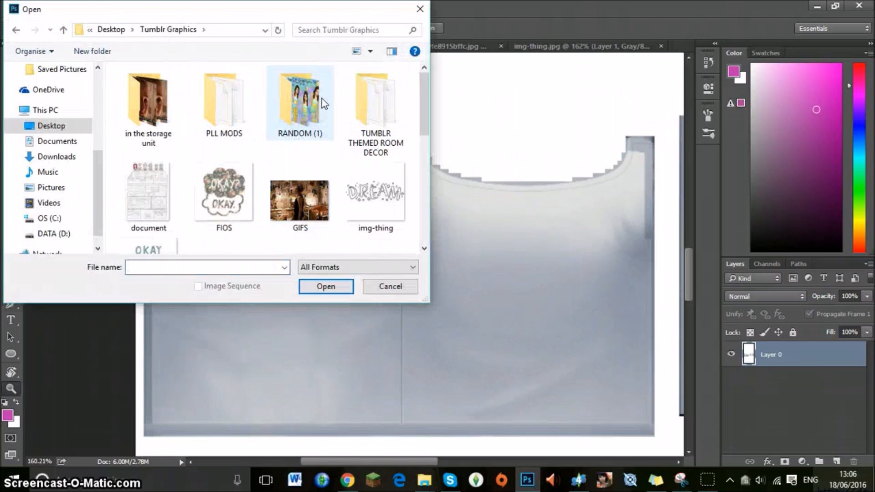
pyautogui.scroll(-1, 365, 116)
pyautogui.scroll(-4, 365, 116)
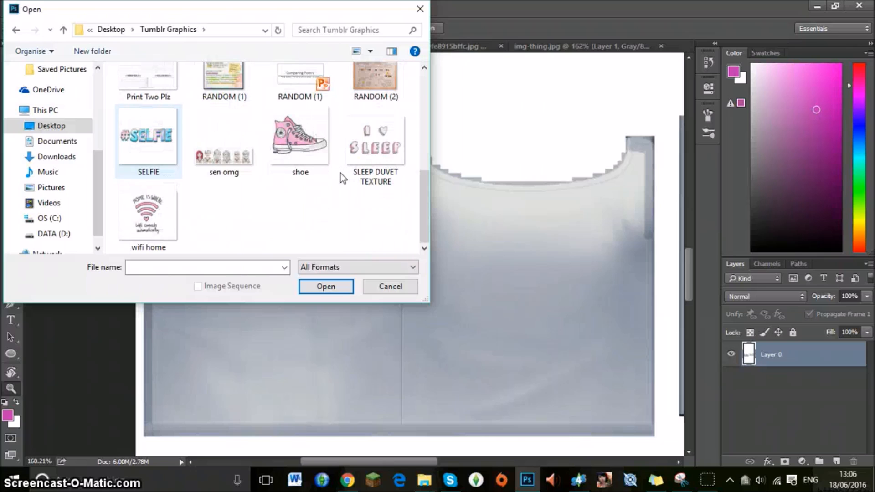
pyautogui.doubleClick(136, 207)
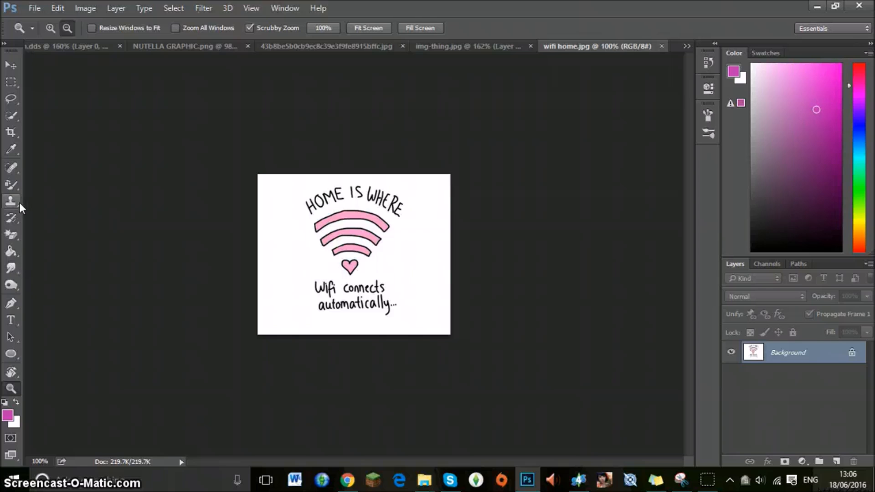
pyautogui.click(10, 235)
pyautogui.click(263, 249)
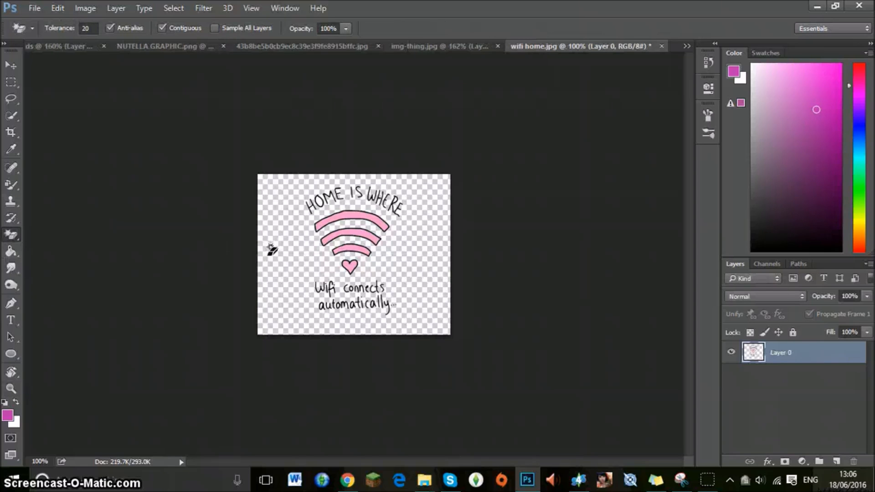
# Copy the wifi graphic onto the top's front panel in Dream.dds.
pyautogui.click(11, 388)
pyautogui.moveTo(242, 265); pyautogui.dragTo(275, 249)
pyautogui.click(11, 65)
pyautogui.moveTo(295, 173); pyautogui.dragTo(245, 247)
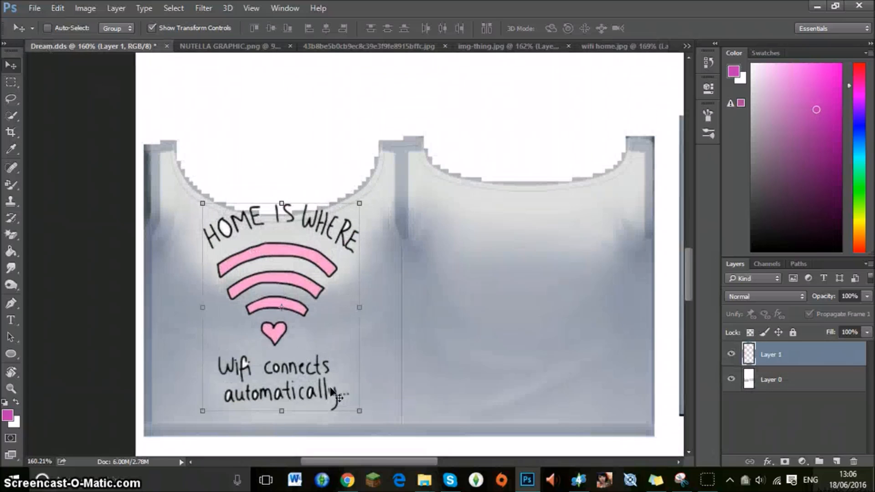
# Scale the wifi graphic to 84.97% width and 71.29% height and centre it below the front panel's neckline.
pyautogui.moveTo(358, 411); pyautogui.dragTo(357, 410)
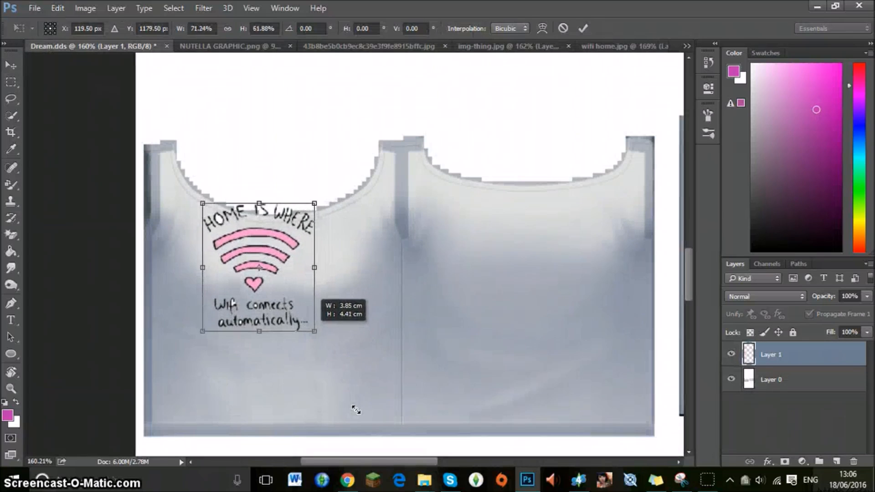
pyautogui.moveTo(276, 243); pyautogui.dragTo(292, 280)
pyautogui.moveTo(326, 370); pyautogui.dragTo(348, 389)
pyautogui.moveTo(324, 320); pyautogui.dragTo(321, 322)
# Apply the resize and erase the white inside the letters of "Wifi connects automatically" with the Magic Eraser.
pyautogui.click(13, 388)
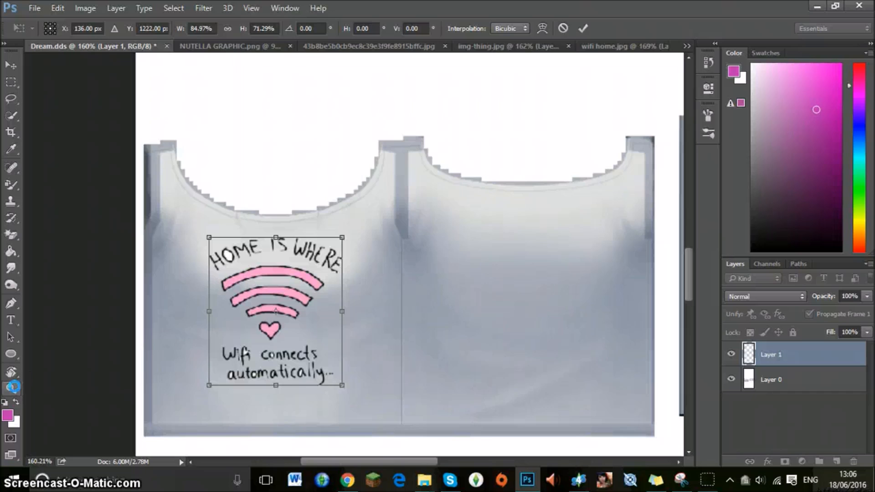
pyautogui.click(404, 190)
pyautogui.click(296, 271)
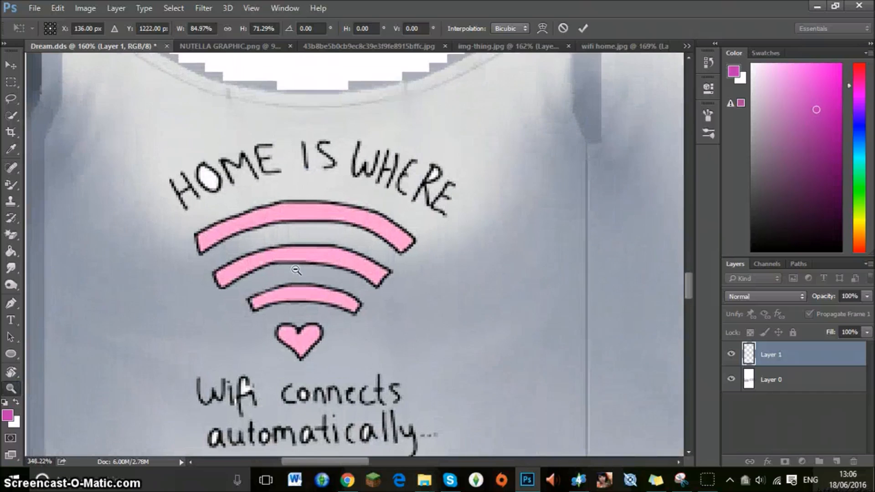
pyautogui.scroll(-4, 255, 227)
pyautogui.scroll(5, 170, 224)
pyautogui.scroll(-1, 240, 239)
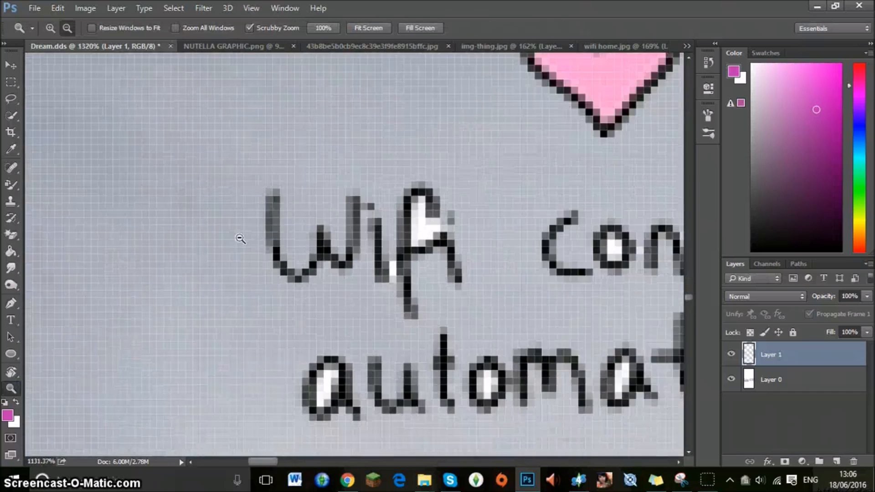
pyautogui.scroll(-1, 240, 238)
pyautogui.press('e')
pyautogui.click(308, 358)
pyautogui.click(386, 226)
pyautogui.click(431, 348)
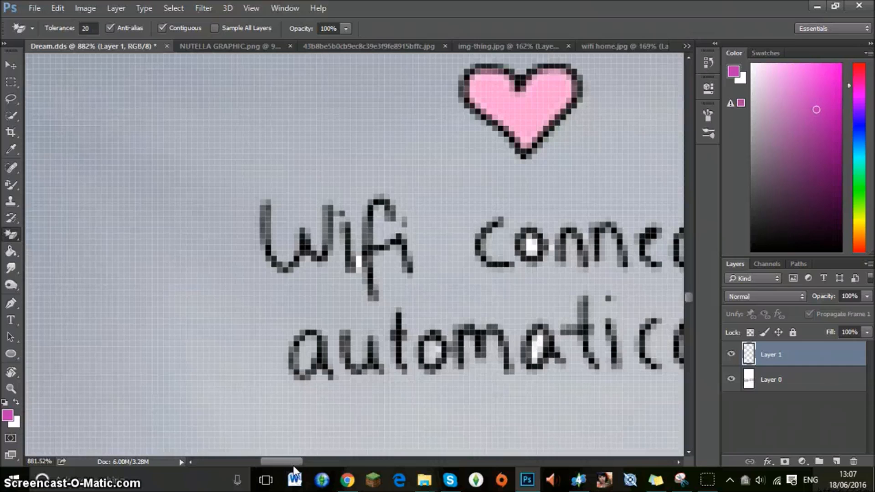
pyautogui.moveTo(294, 462); pyautogui.dragTo(309, 462)
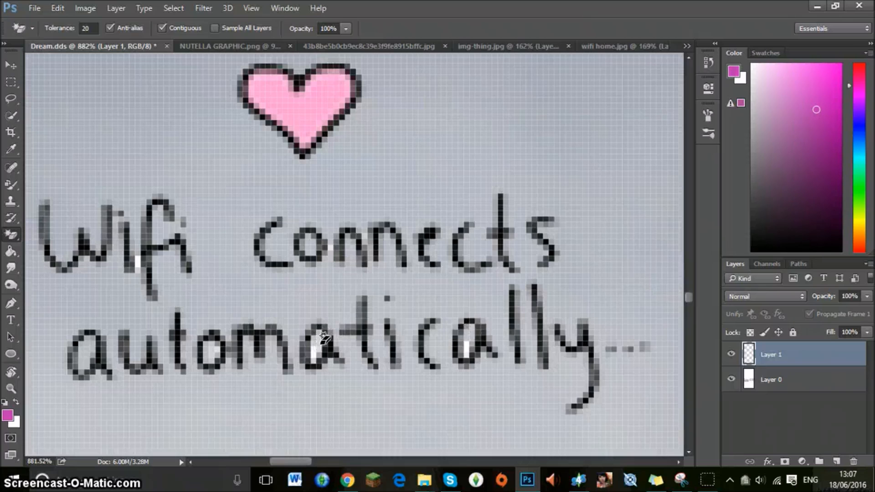
pyautogui.click(468, 349)
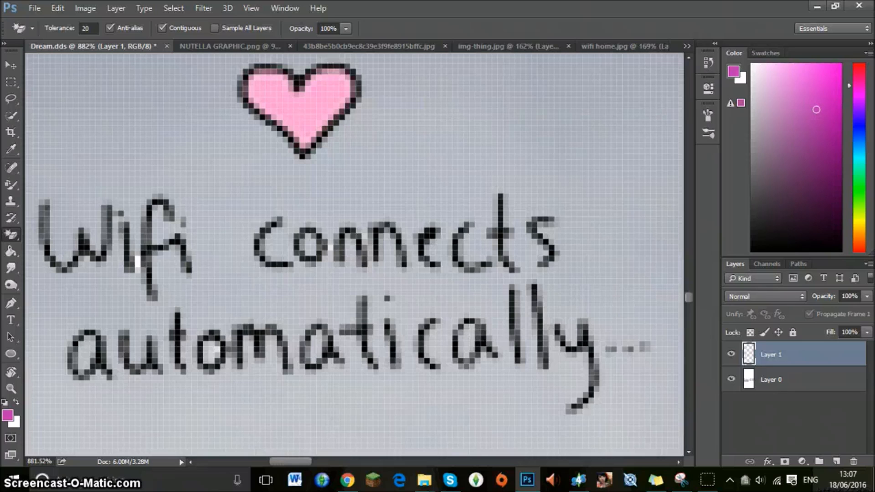
# Examine the wifi graphic's placement and lettering on the top's front panel.
pyautogui.click(11, 389)
pyautogui.moveTo(248, 253); pyautogui.dragTo(161, 212)
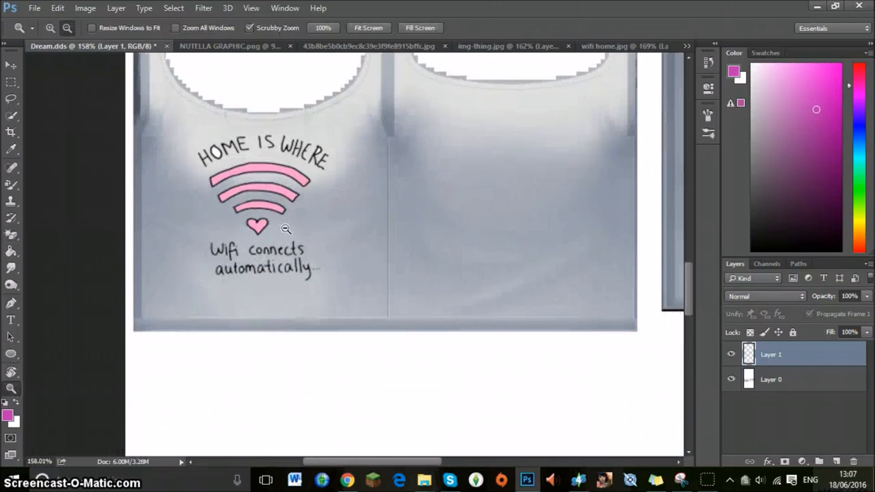
pyautogui.click(286, 229)
pyautogui.click(286, 229)
pyautogui.click(268, 148)
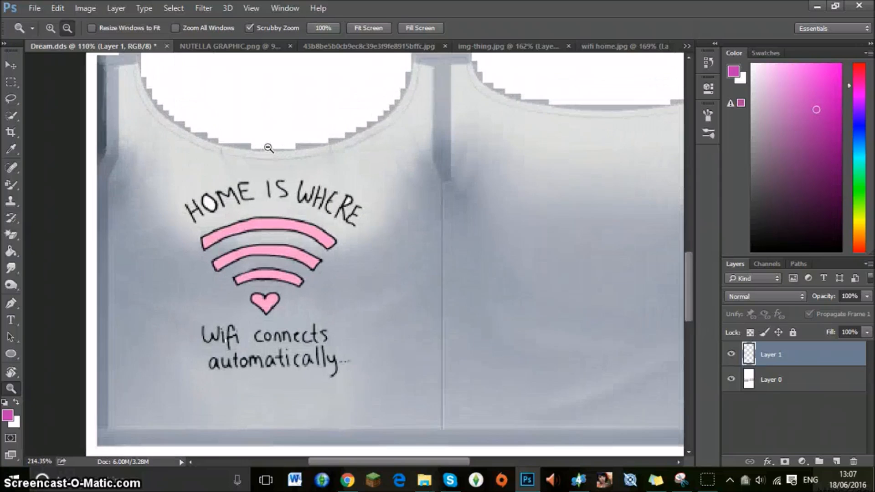
pyautogui.keyDown('alt'); pyautogui.click(268, 148); pyautogui.keyUp('alt')
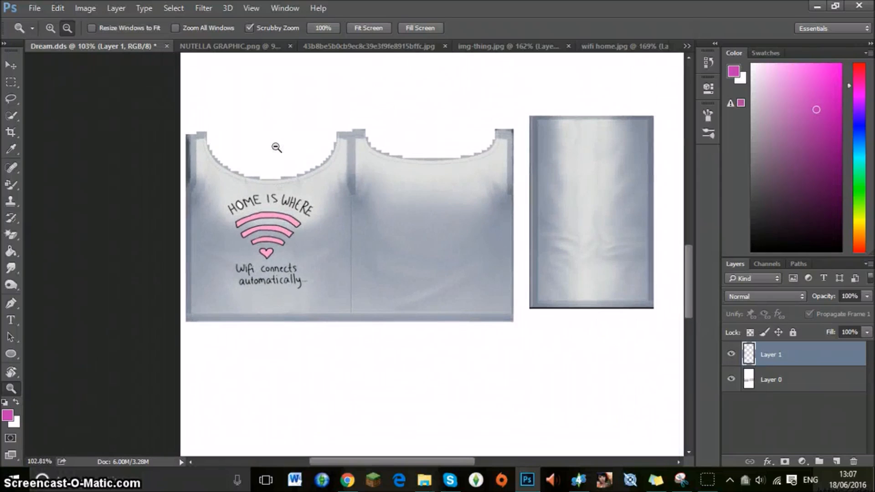
pyautogui.click(378, 197)
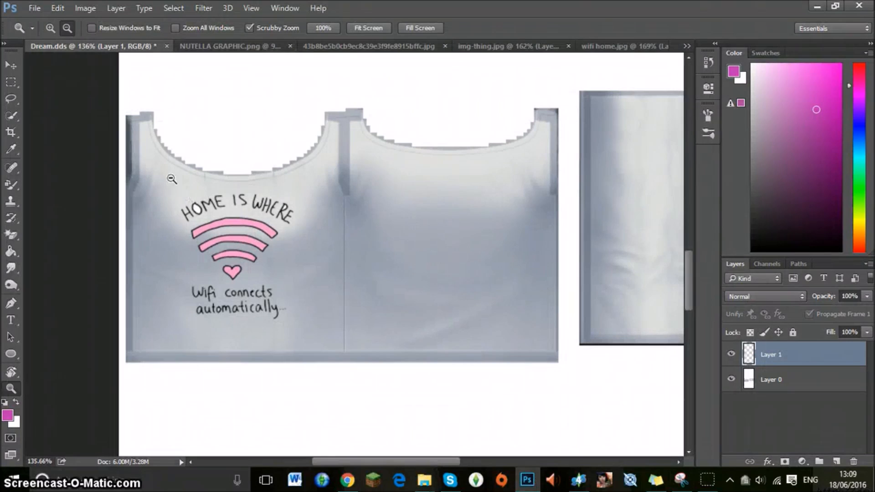
pyautogui.click(200, 190)
pyautogui.moveTo(199, 190)
pyautogui.mouseDown()
pyautogui.moveTo(219, 189)
pyautogui.moveTo(182, 187)
pyautogui.moveTo(211, 176)
pyautogui.mouseUp()
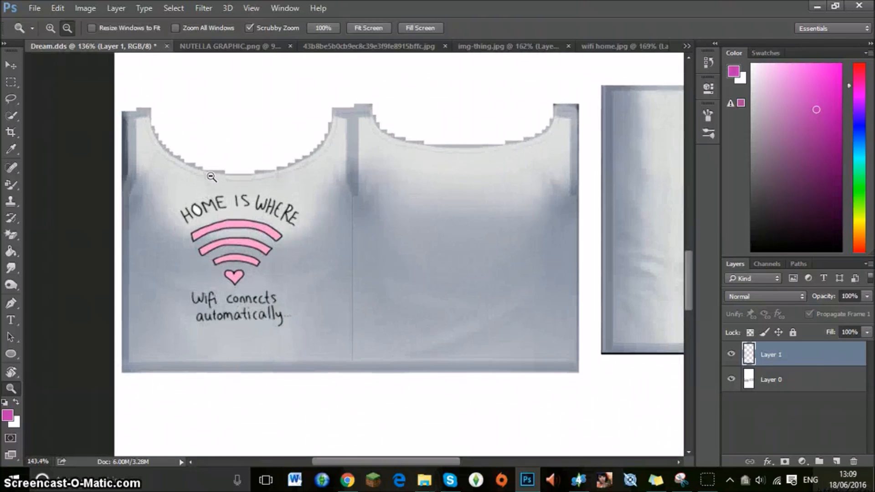
# Add a linear gradient fill layer above the wifi graphic using the Foreground to Background preset.
pyautogui.click(803, 460)
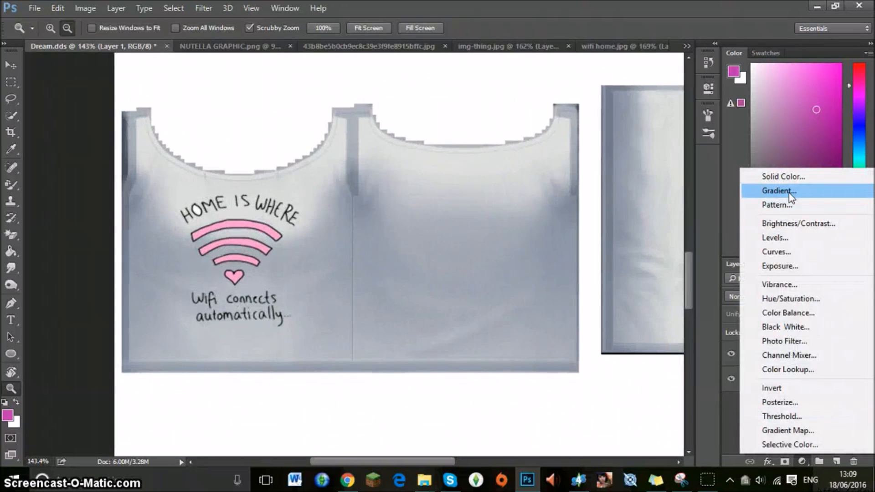
pyautogui.click(789, 191)
pyautogui.click(458, 129)
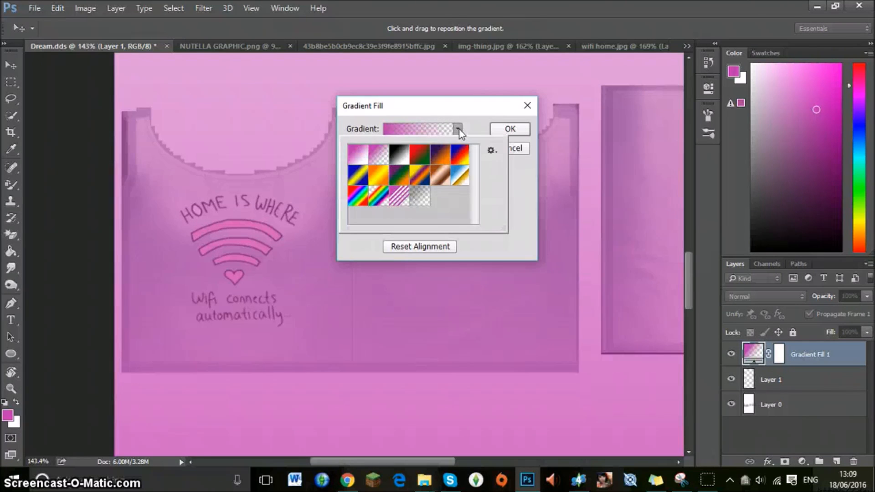
pyautogui.click(367, 158)
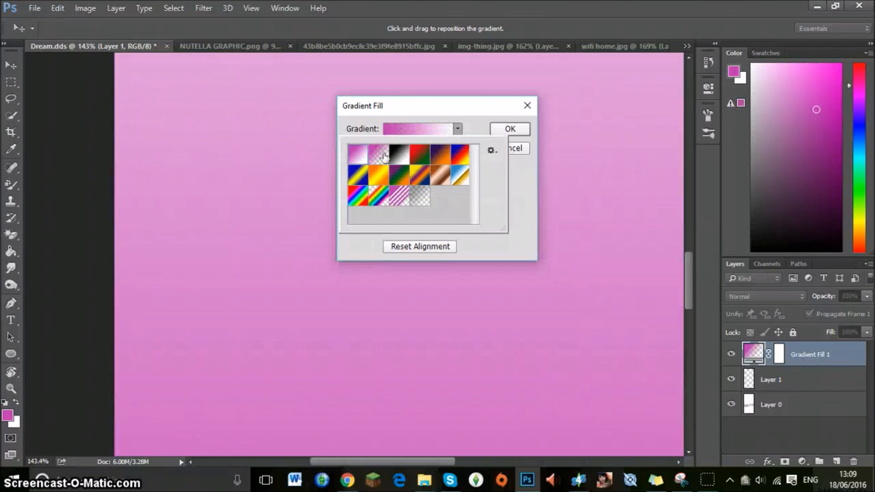
pyautogui.click(420, 129)
pyautogui.click(664, 77)
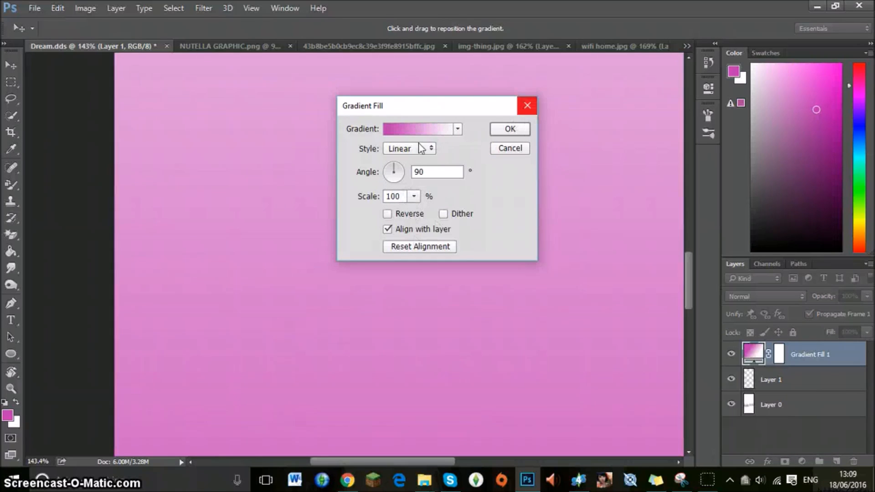
# Set the gradient's starting colour stop to the softer pink #c954bb.
pyautogui.click(406, 129)
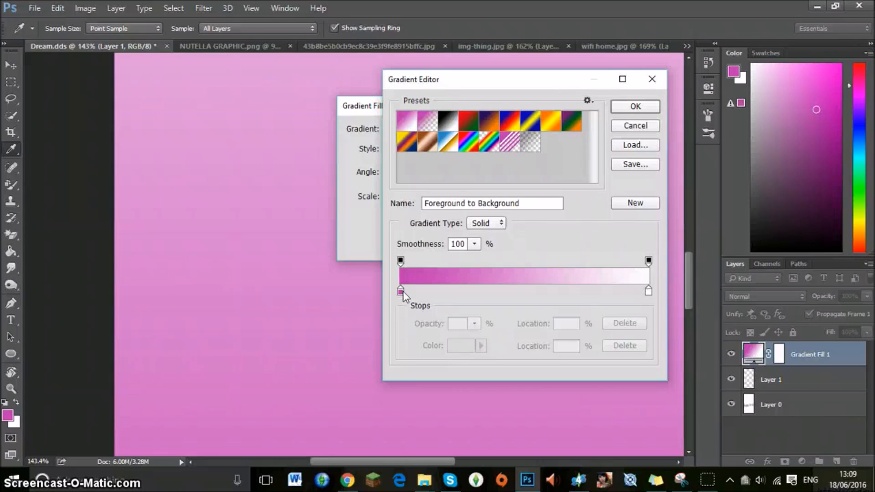
pyautogui.doubleClick(401, 292)
pyautogui.moveTo(517, 154); pyautogui.dragTo(485, 160)
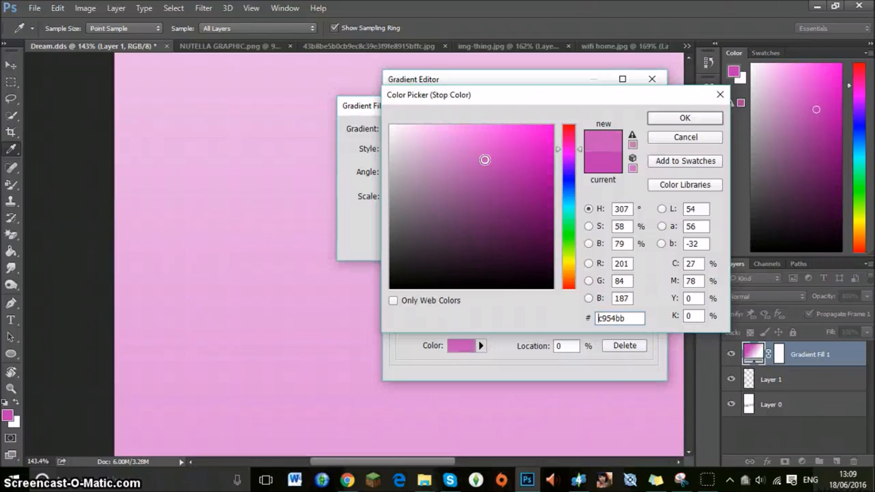
pyautogui.click(671, 114)
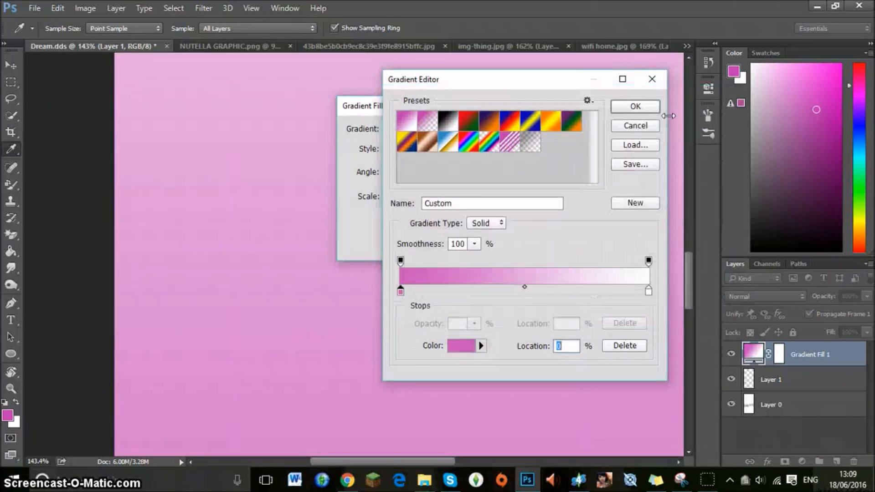
pyautogui.click(524, 286)
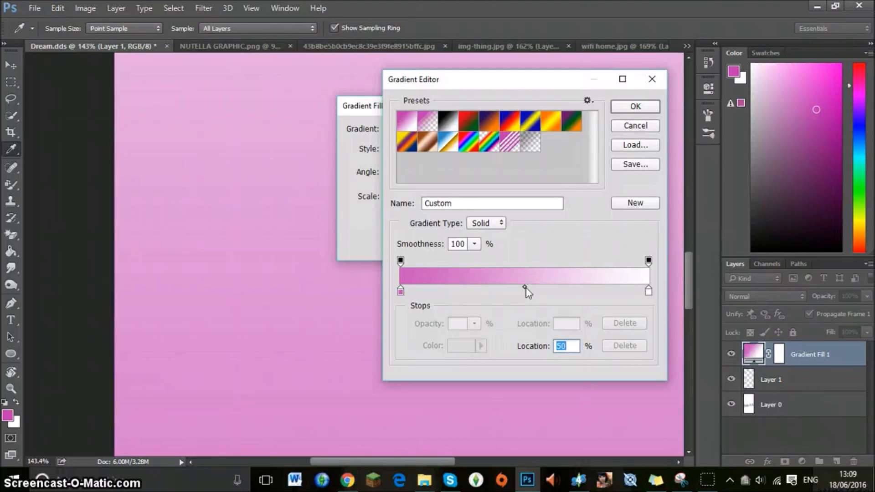
# Set the gradient's ending colour stop to light blue and apply the gradient fill.
pyautogui.doubleClick(649, 291)
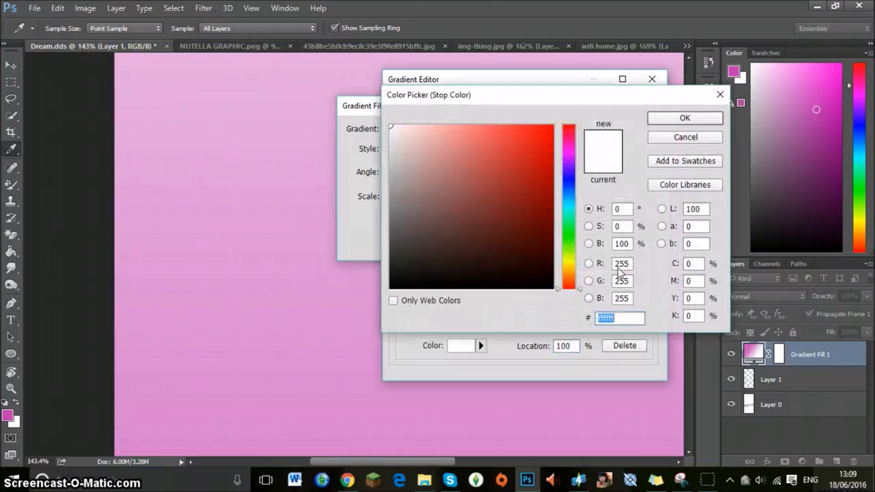
pyautogui.click(569, 199)
pyautogui.click(505, 135)
pyautogui.click(493, 128)
pyautogui.click(491, 127)
pyautogui.click(691, 121)
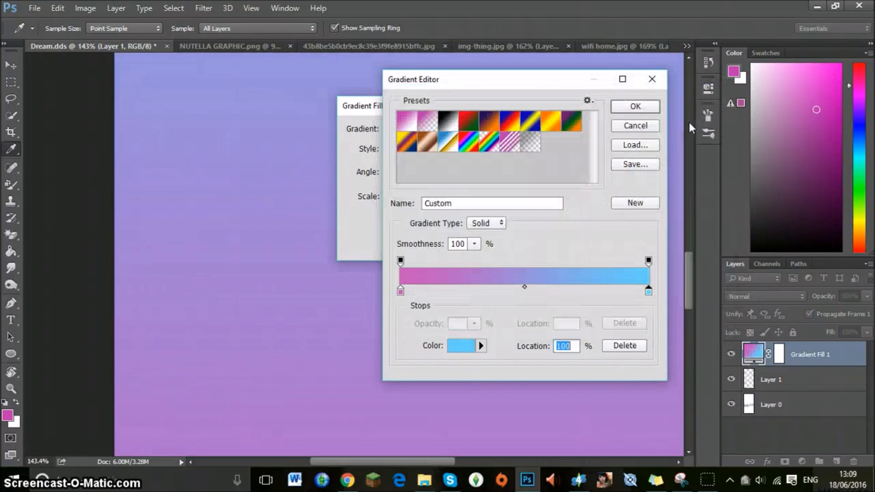
pyautogui.click(628, 106)
pyautogui.click(520, 128)
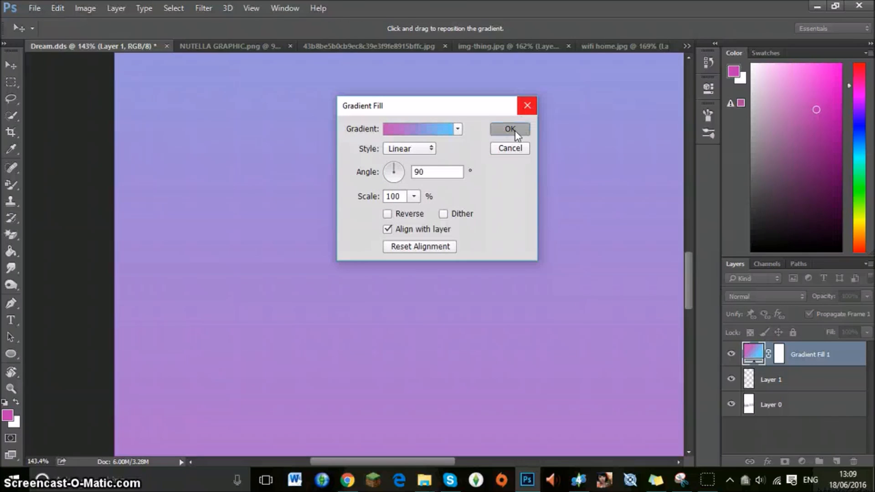
# Rasterize the gradient fill and erase the white inside the O and R of "HOME IS WHERE" on Layer 1.
pyautogui.press('z')
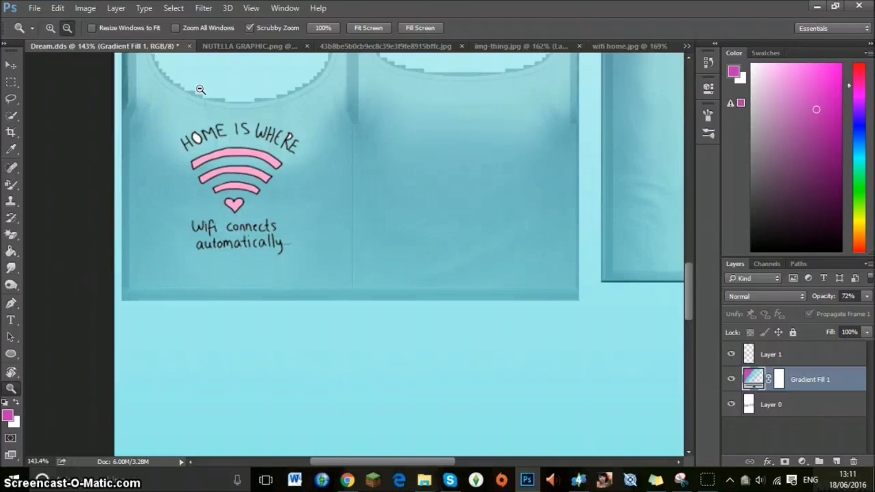
pyautogui.moveTo(201, 91); pyautogui.dragTo(304, 99)
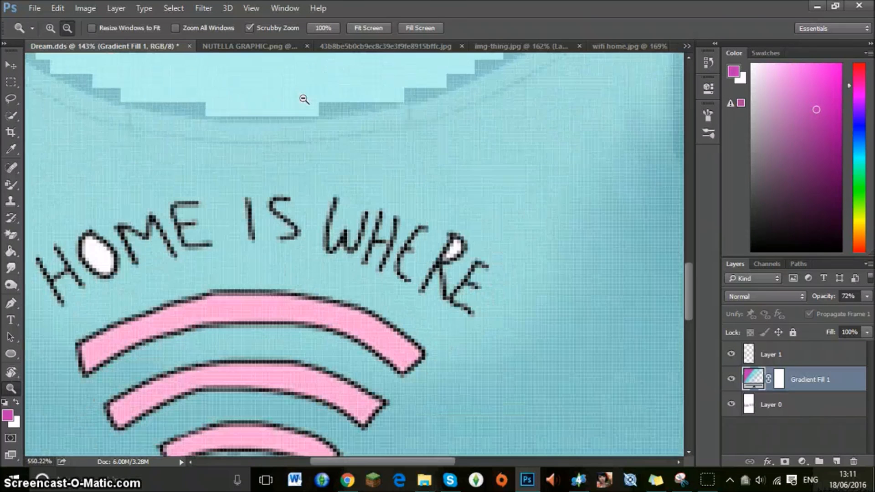
pyautogui.click(11, 235)
pyautogui.click(128, 251)
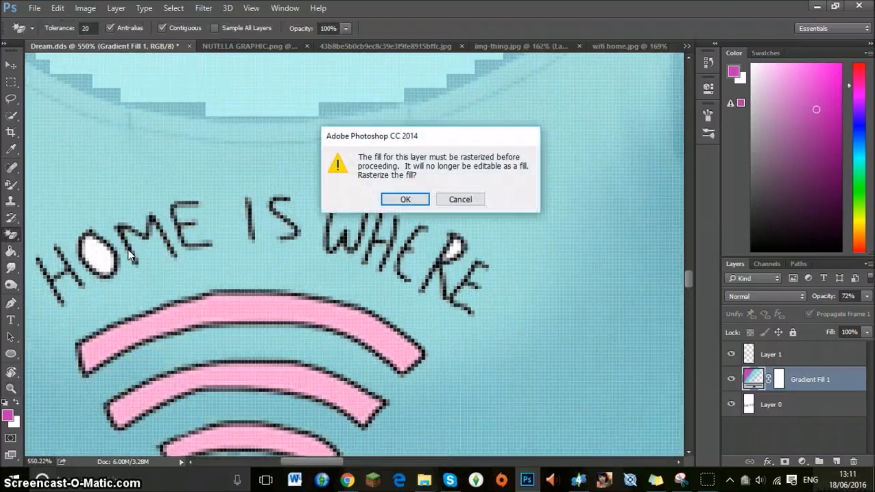
pyautogui.click(411, 198)
pyautogui.click(808, 356)
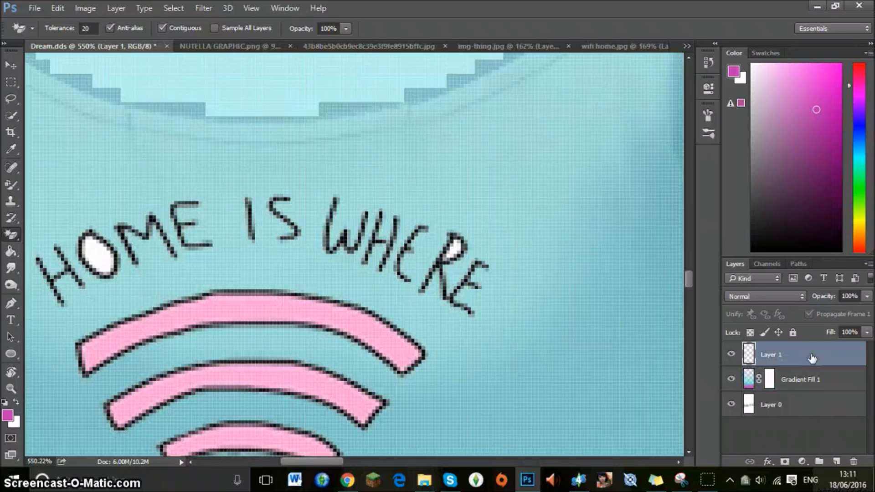
pyautogui.click(88, 254)
pyautogui.click(455, 246)
pyautogui.click(17, 388)
pyautogui.click(351, 233)
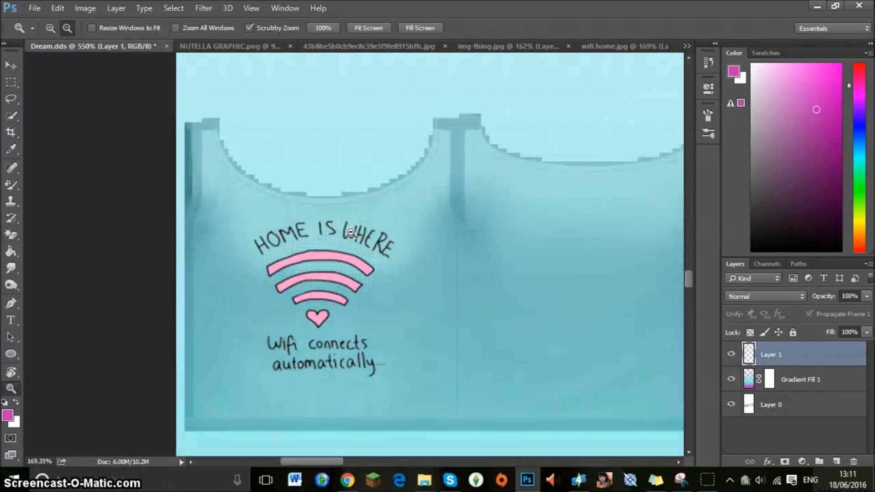
pyautogui.click(478, 222)
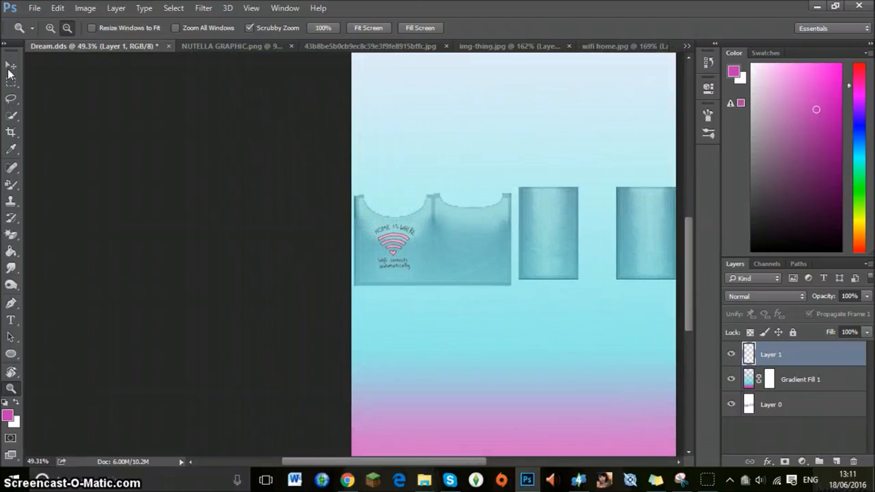
pyautogui.click(9, 70)
pyautogui.doubleClick(802, 380)
pyautogui.click(845, 386)
pyautogui.doubleClick(749, 380)
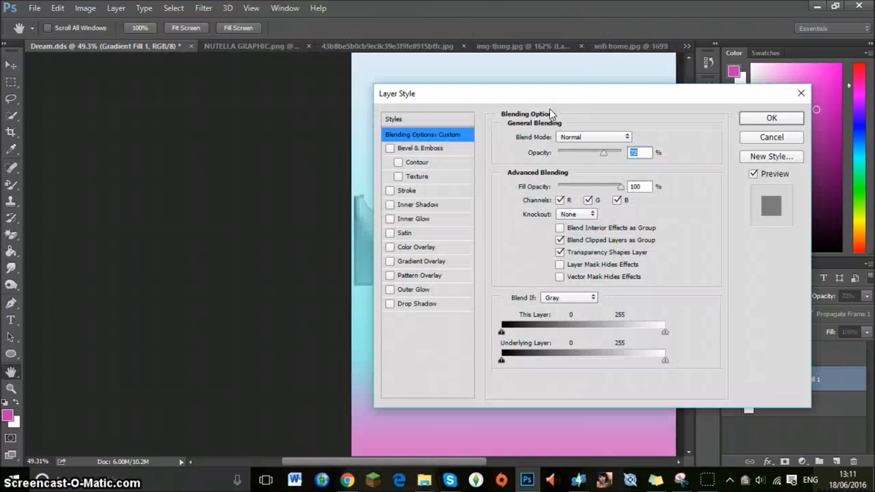
pyautogui.click(801, 93)
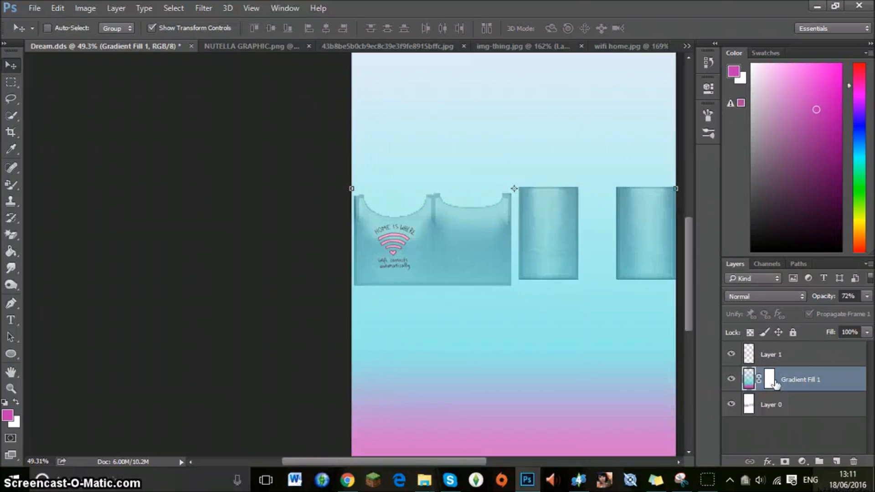
pyautogui.doubleClick(775, 384)
pyautogui.click(800, 94)
# Enable Pattern Overlay and Gradient Overlay in the Gradient Fill 1 layer's style.
pyautogui.doubleClick(748, 376)
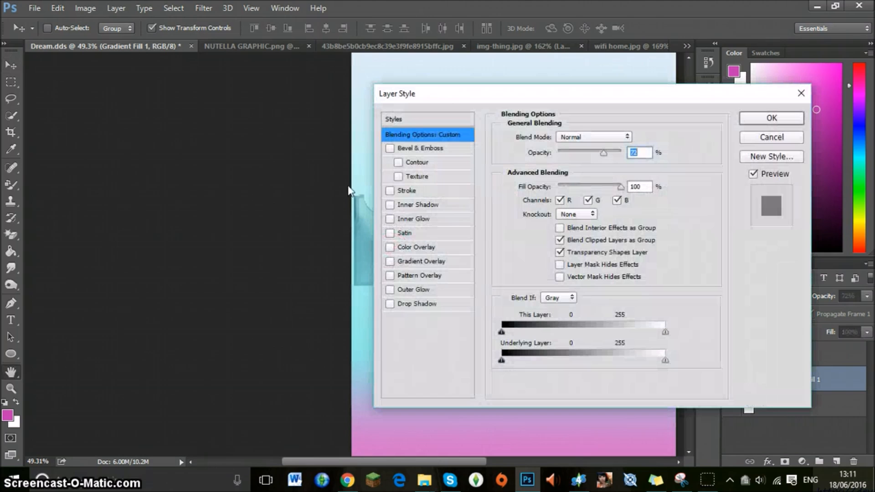
pyautogui.moveTo(552, 100); pyautogui.dragTo(196, 166)
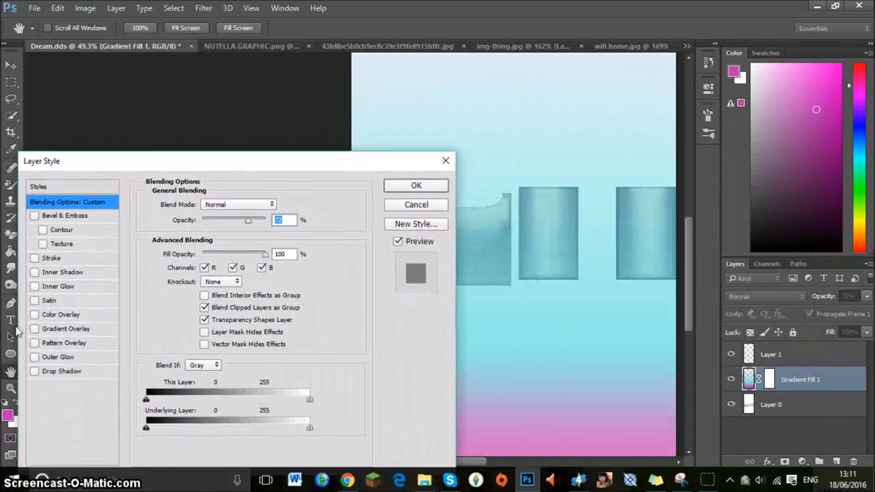
pyautogui.click(70, 343)
pyautogui.click(65, 332)
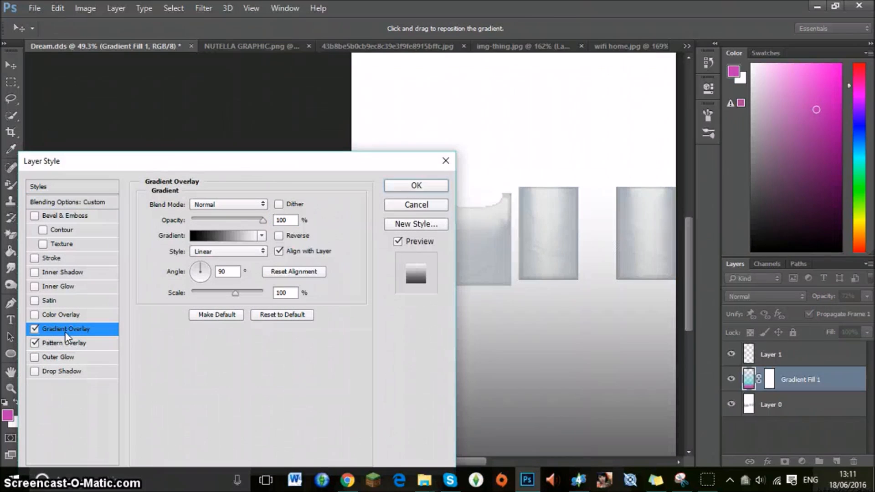
# Set the Gradient Overlay to the rainbow preset with transparent ends and apply the layer style.
pyautogui.moveTo(278, 169); pyautogui.dragTo(151, 95)
pyautogui.click(134, 163)
pyautogui.click(52, 190)
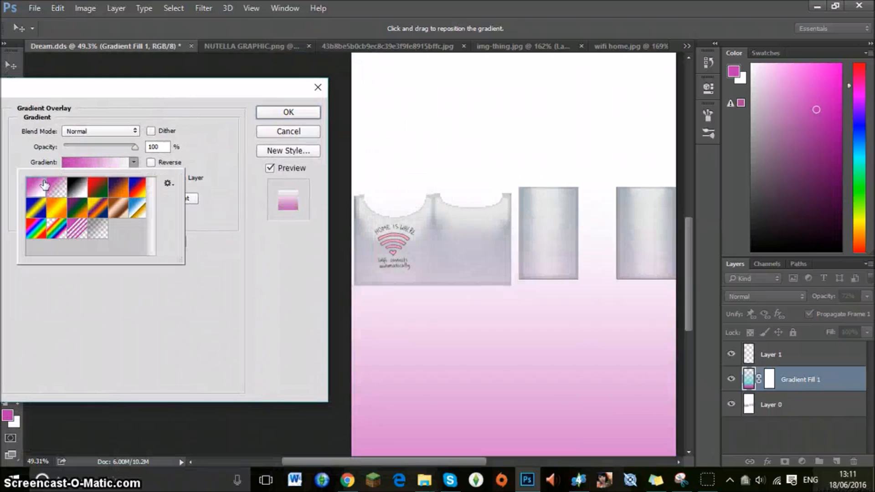
pyautogui.click(97, 212)
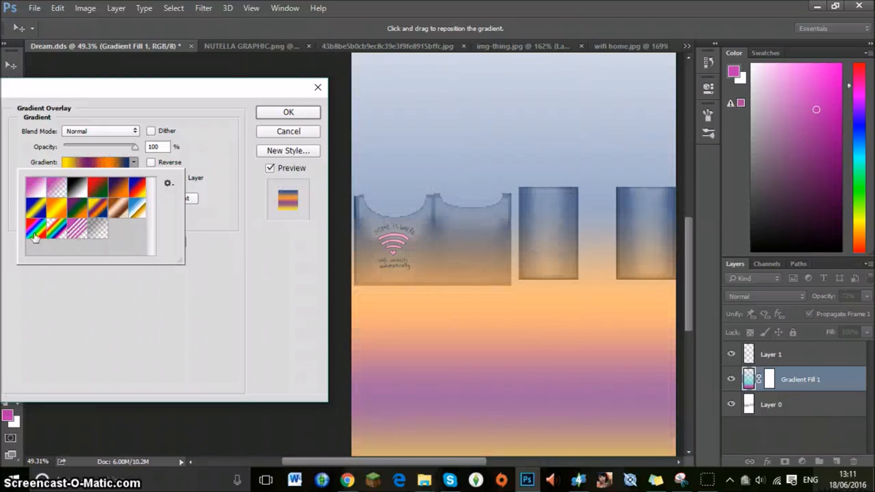
pyautogui.click(57, 232)
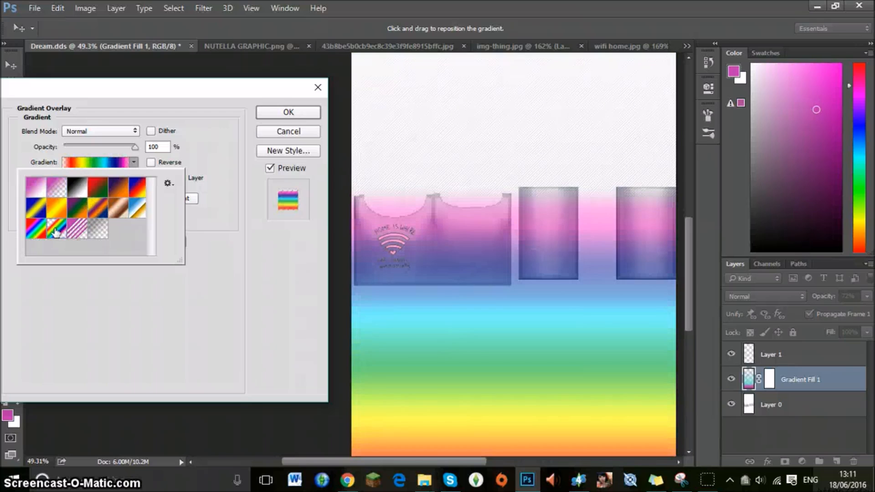
pyautogui.click(38, 235)
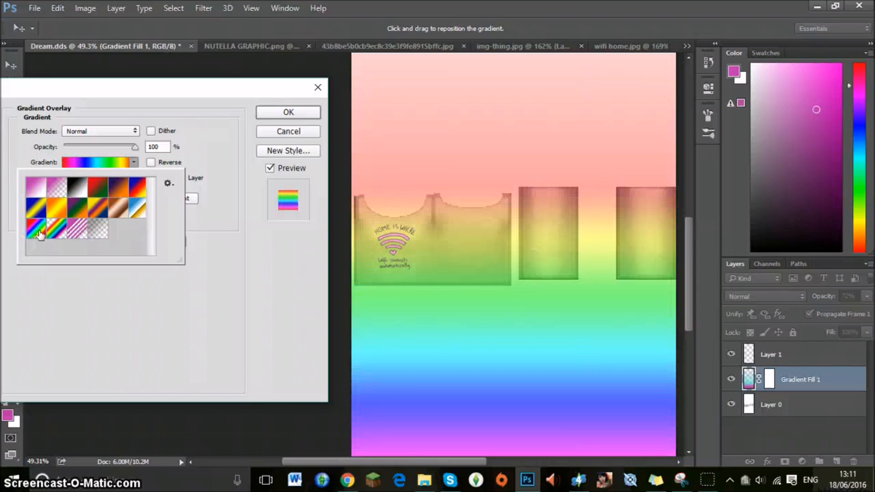
pyautogui.click(59, 233)
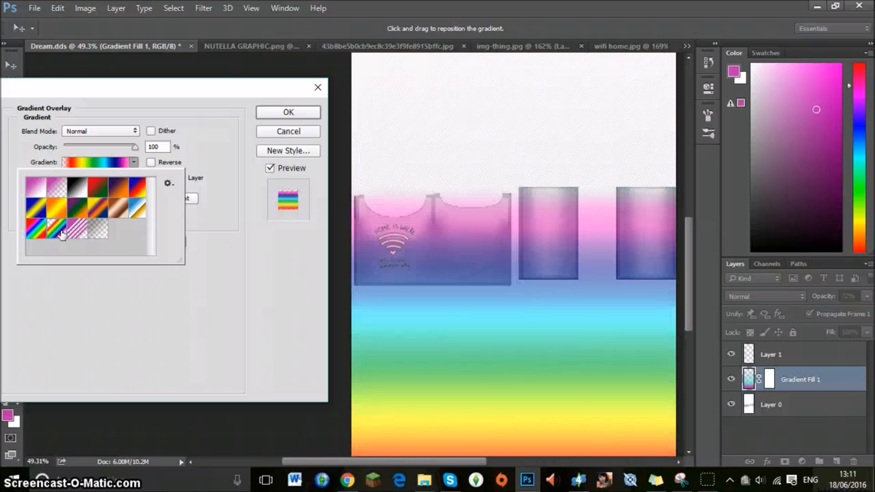
pyautogui.click(216, 278)
pyautogui.click(277, 110)
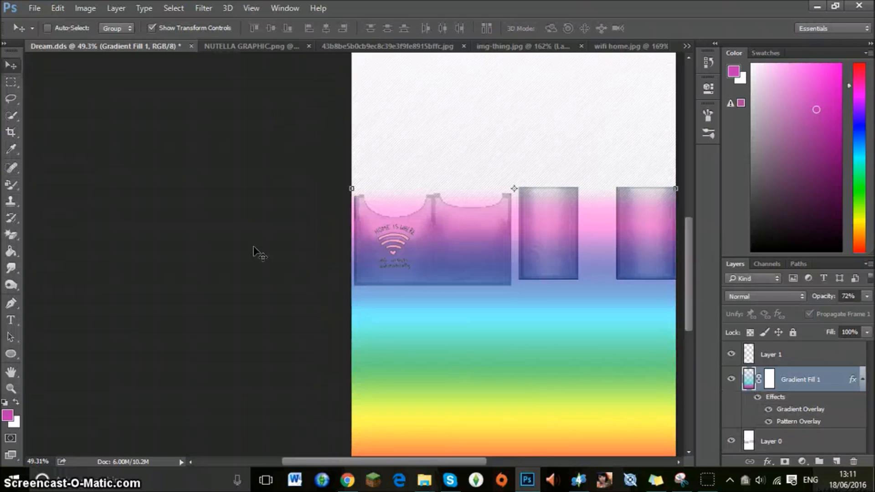
# Lower the opacity of the Gradient Fill 1 layer to 58%.
pyautogui.click(12, 387)
pyautogui.moveTo(478, 181); pyautogui.dragTo(553, 180)
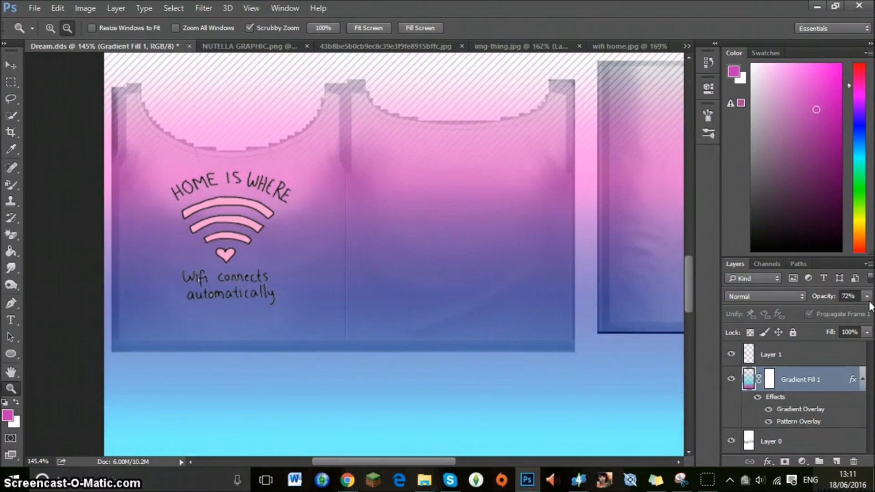
pyautogui.moveTo(867, 296); pyautogui.dragTo(824, 312)
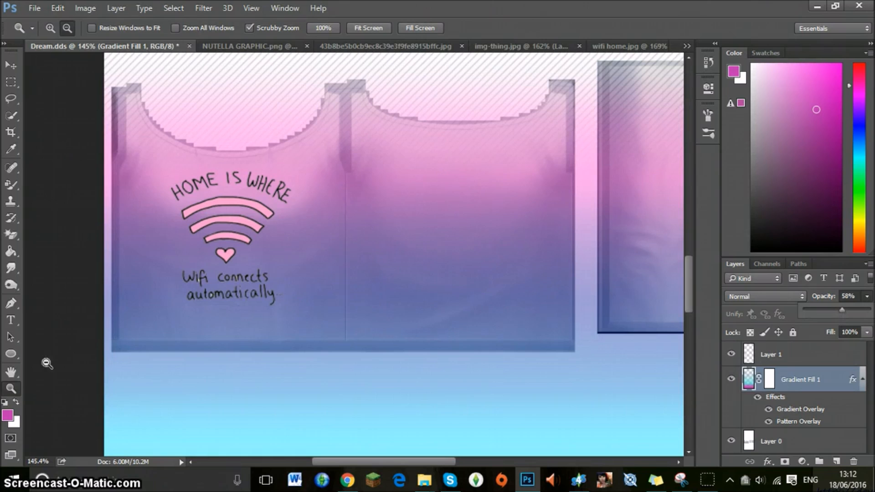
# Set the Eraser to 1 px and try to erase the white pixels between the i and f of "Wifi" on Layer 0.
pyautogui.moveTo(192, 276); pyautogui.dragTo(330, 276)
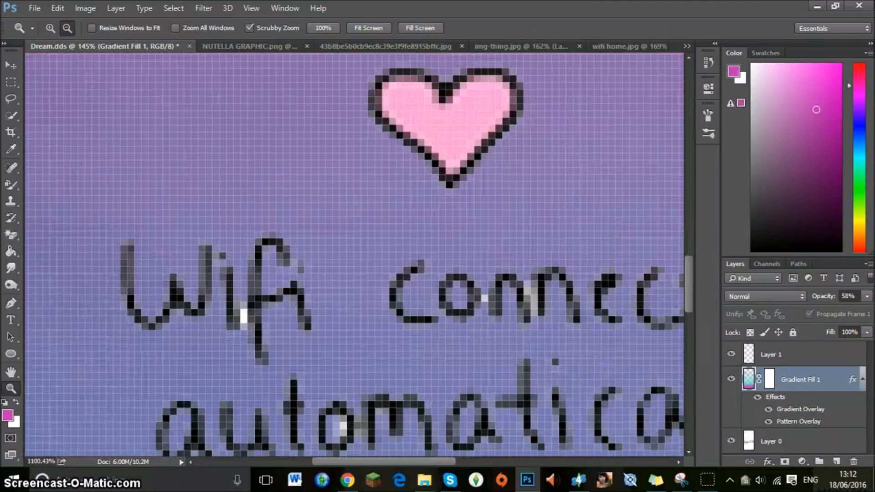
pyautogui.rightClick(19, 229)
pyautogui.click(50, 234)
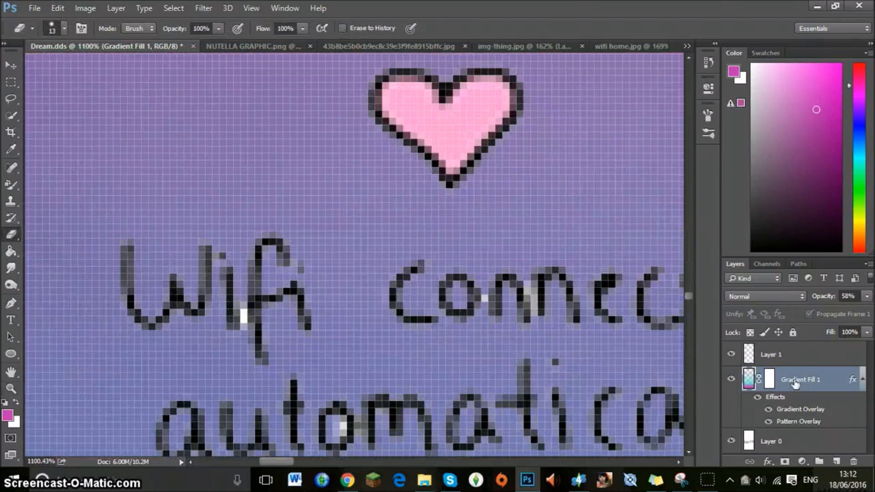
pyautogui.click(783, 442)
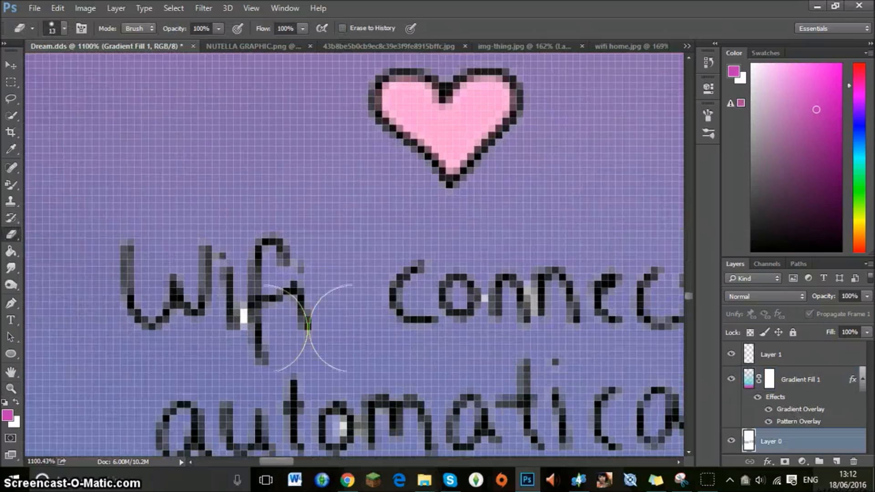
pyautogui.click(64, 28)
pyautogui.click(71, 67)
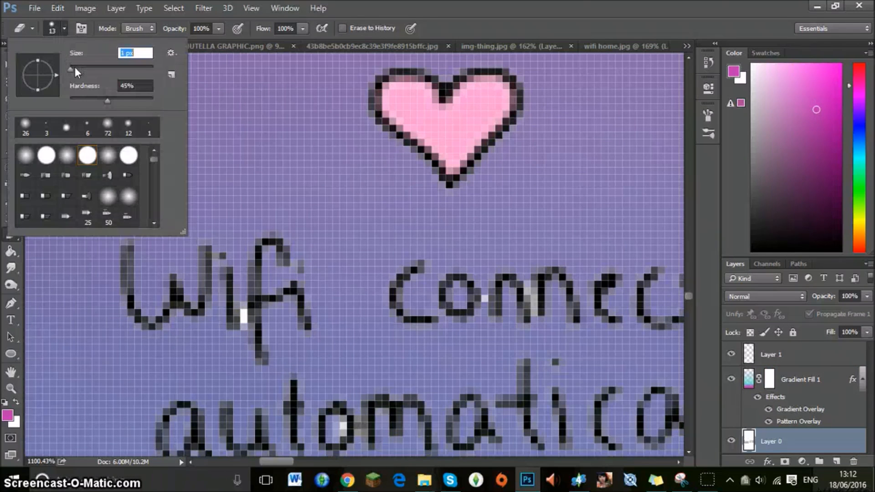
pyautogui.click(250, 314)
pyautogui.click(241, 330)
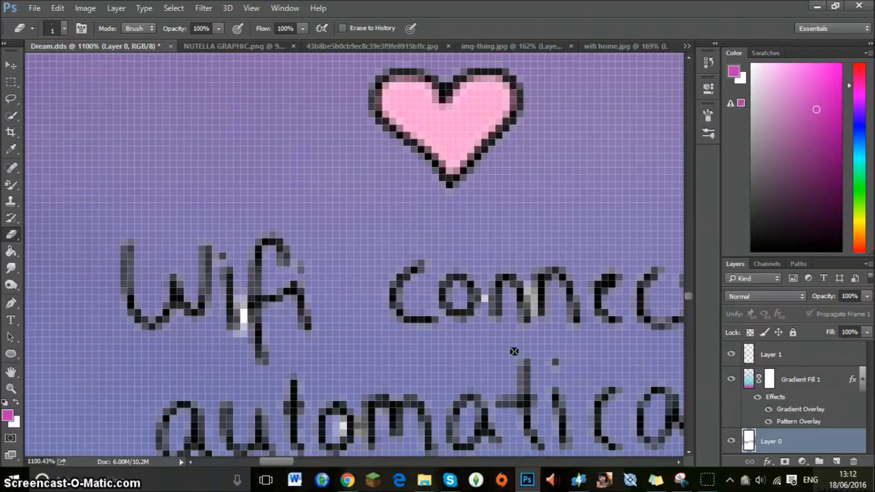
# Erase the white pixels around the letters of "connects" and "automatically" on Layer 1.
pyautogui.click(796, 356)
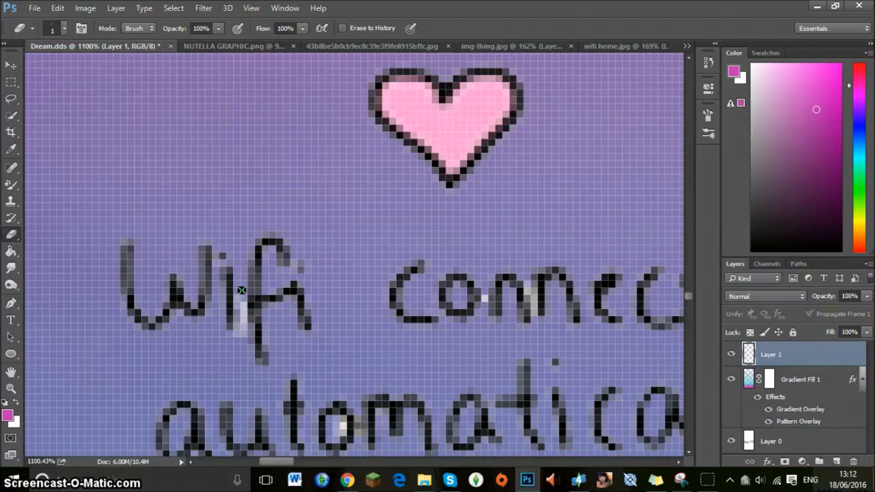
pyautogui.scroll(-4, 242, 290)
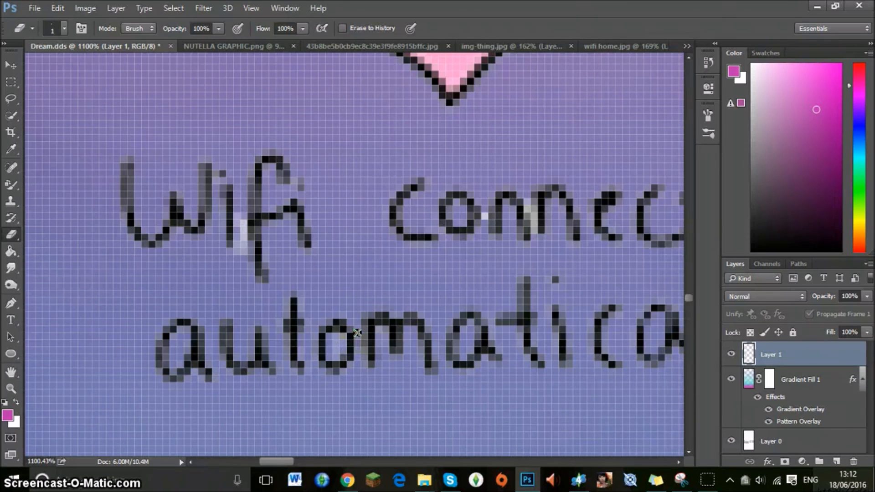
pyautogui.hotkey('ctrl', 'z')
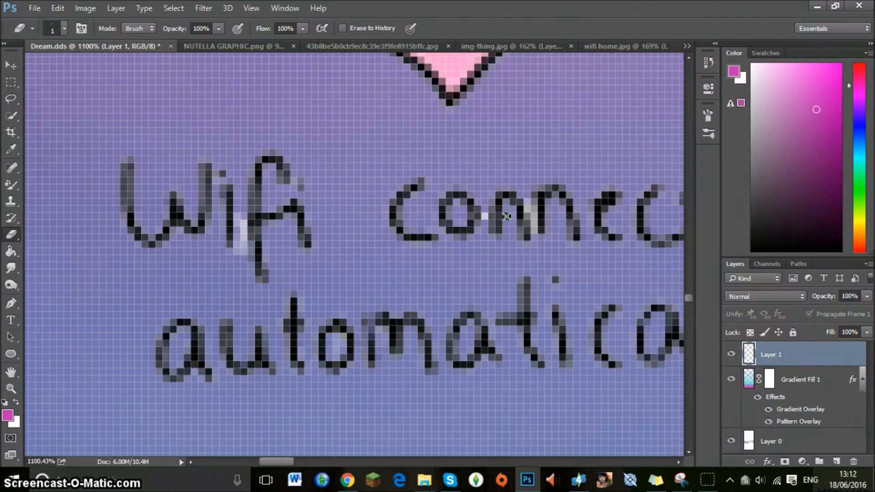
pyautogui.moveTo(528, 211); pyautogui.dragTo(532, 231)
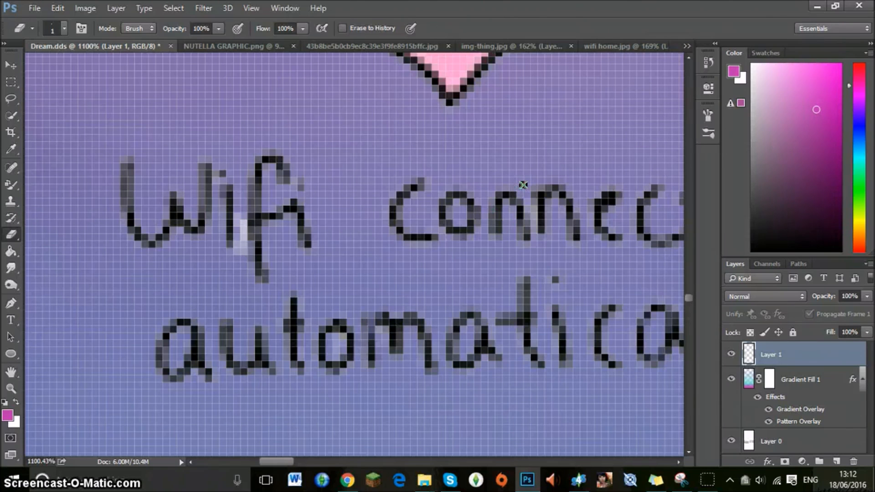
# Sample the purple background beside the word "Wifi" as the foreground colour.
pyautogui.click(11, 389)
pyautogui.keyDown('alt'); pyautogui.click(255, 273); pyautogui.keyUp('alt')
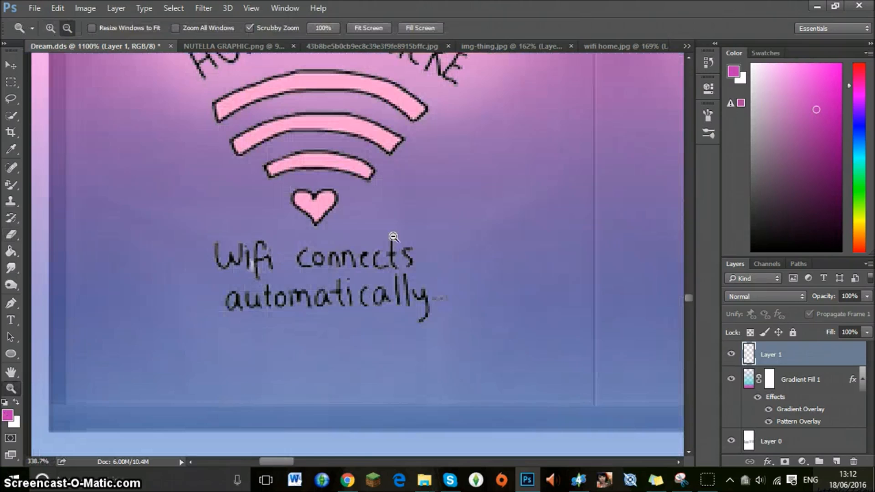
pyautogui.keyDown('alt'); pyautogui.click(355, 228); pyautogui.keyUp('alt')
pyautogui.keyDown('alt'); pyautogui.click(471, 202); pyautogui.keyUp('alt')
pyautogui.moveTo(471, 201); pyautogui.dragTo(510, 194)
pyautogui.moveTo(319, 460); pyautogui.dragTo(268, 461)
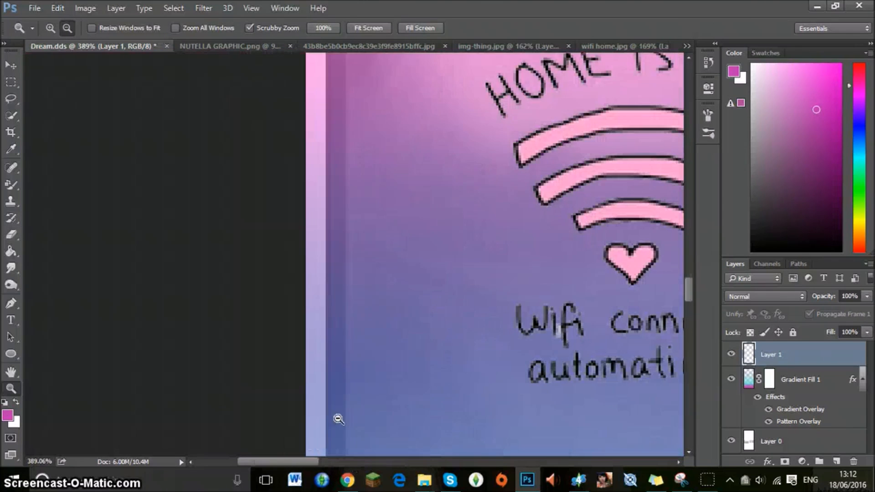
pyautogui.scroll(-3, 469, 328)
pyautogui.moveTo(514, 297); pyautogui.dragTo(514, 297)
pyautogui.press('i')
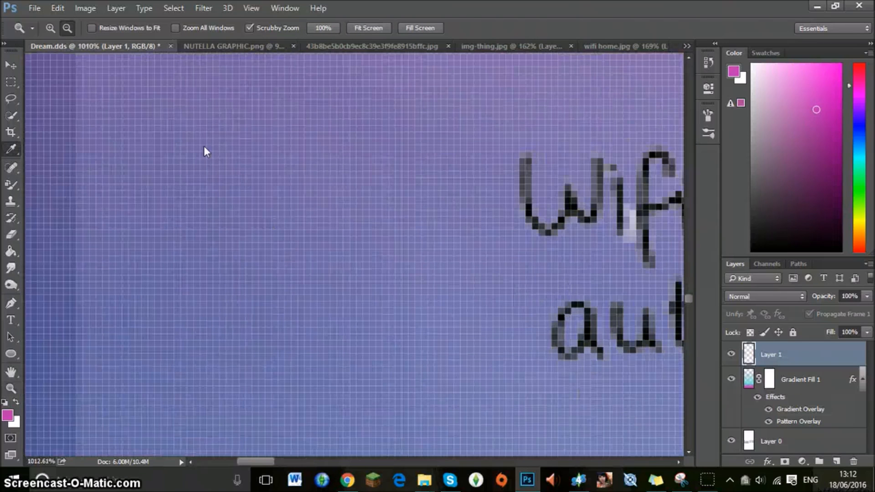
pyautogui.click(475, 180)
# Paint over the white patch between the i and f of "Wifi" on Layer 1 with the 3 px Brush in the sampled purple.
pyautogui.click(10, 252)
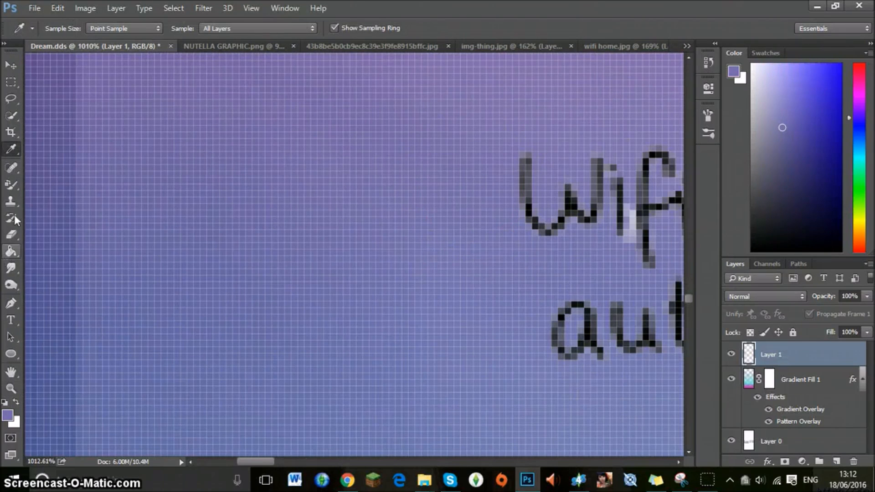
pyautogui.click(11, 153)
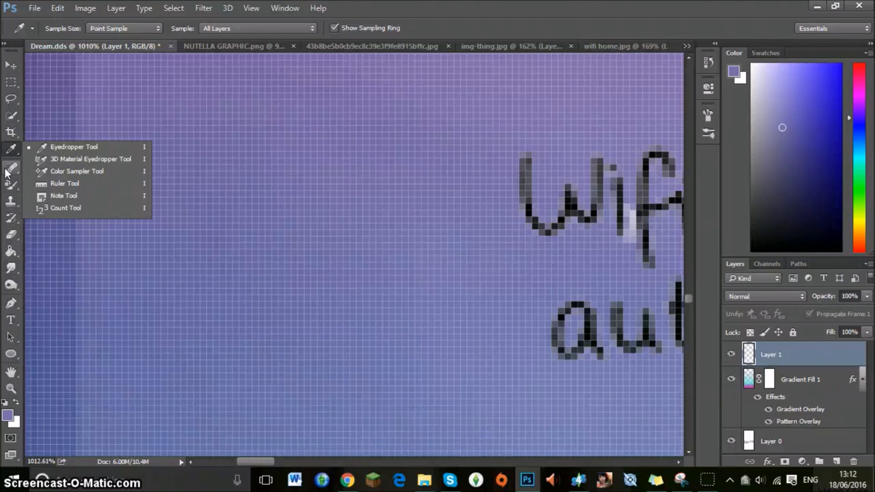
pyautogui.click(8, 185)
pyautogui.click(52, 183)
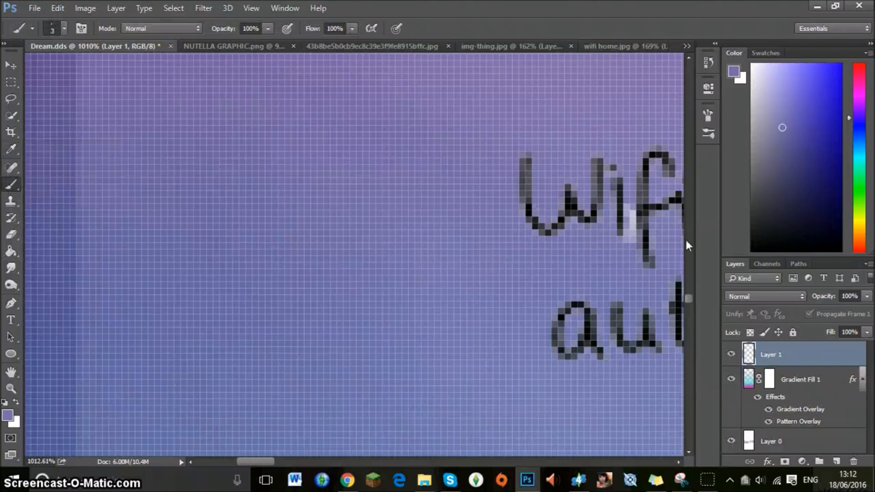
pyautogui.moveTo(634, 225)
pyautogui.mouseDown()
pyautogui.moveTo(632, 204)
pyautogui.moveTo(631, 238)
pyautogui.mouseUp()
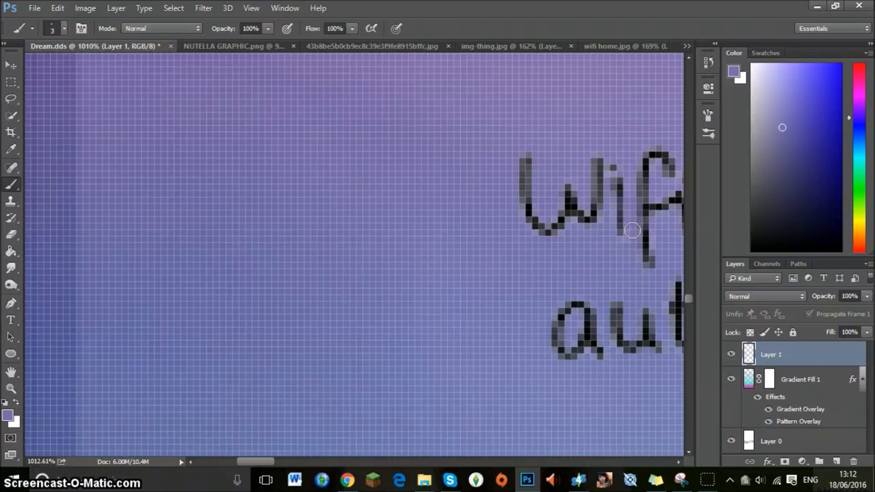
# Turn off the Pattern Overlay in the Gradient Fill 1 layer's style.
pyautogui.click(5, 391)
pyautogui.moveTo(492, 282); pyautogui.dragTo(404, 258)
pyautogui.moveTo(605, 251); pyautogui.dragTo(577, 265)
pyautogui.moveTo(341, 462); pyautogui.dragTo(444, 460)
pyautogui.moveTo(315, 277); pyautogui.dragTo(340, 279)
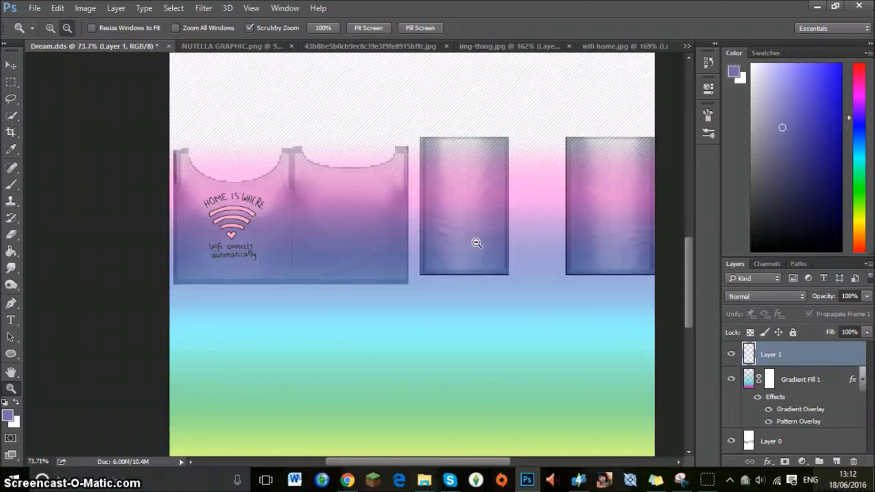
pyautogui.click(811, 422)
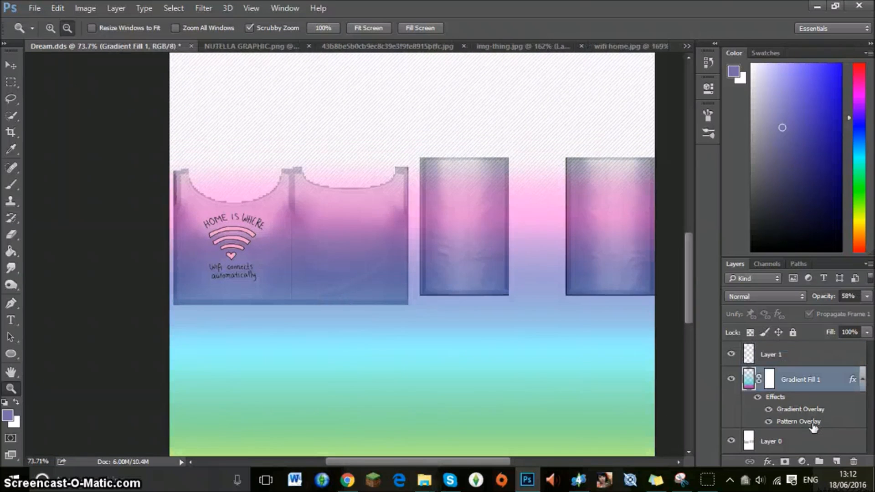
pyautogui.doubleClick(812, 423)
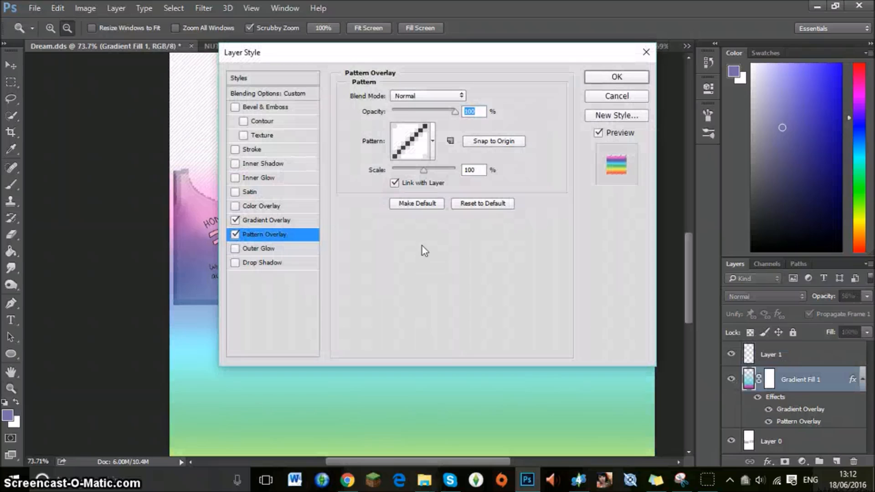
pyautogui.click(235, 235)
pyautogui.click(633, 80)
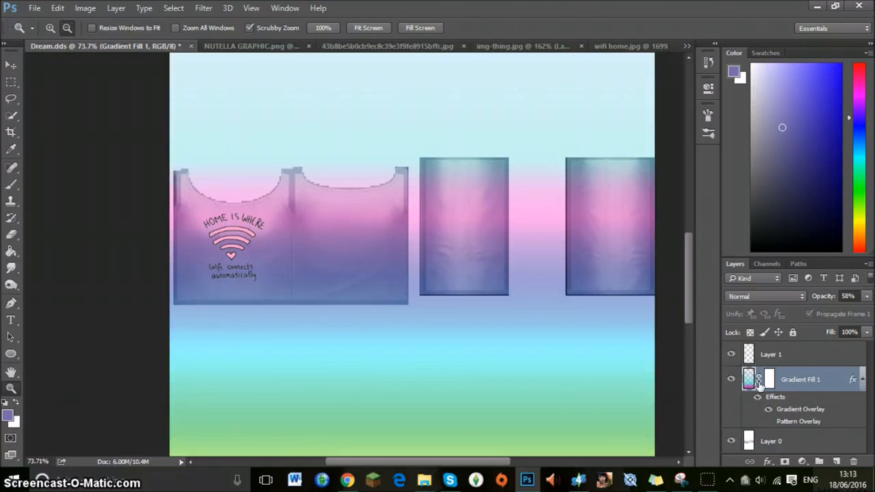
pyautogui.click(755, 445)
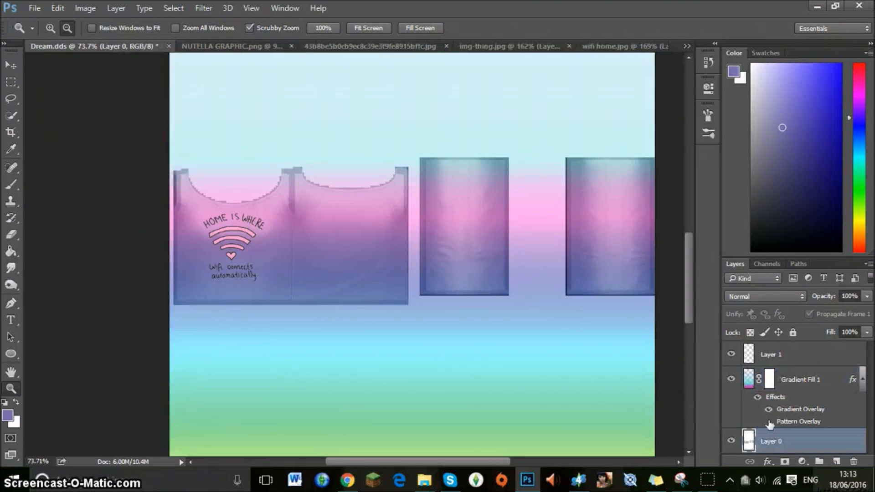
pyautogui.doubleClick(755, 449)
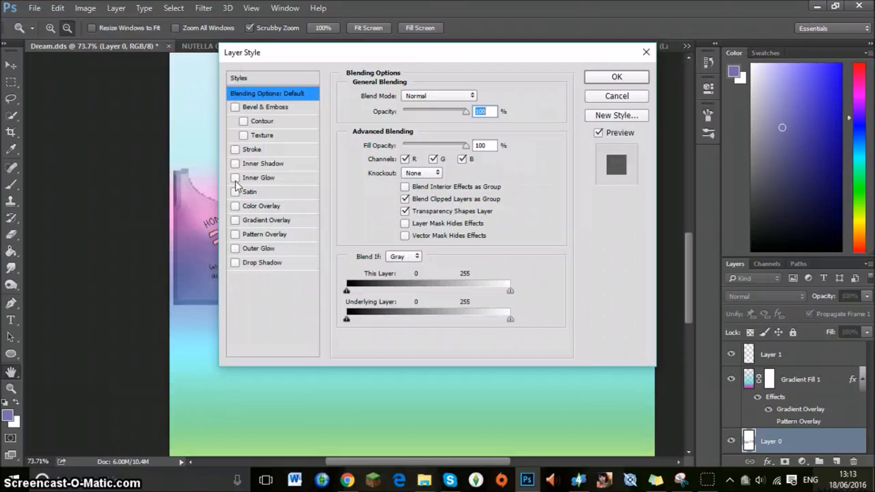
pyautogui.click(258, 153)
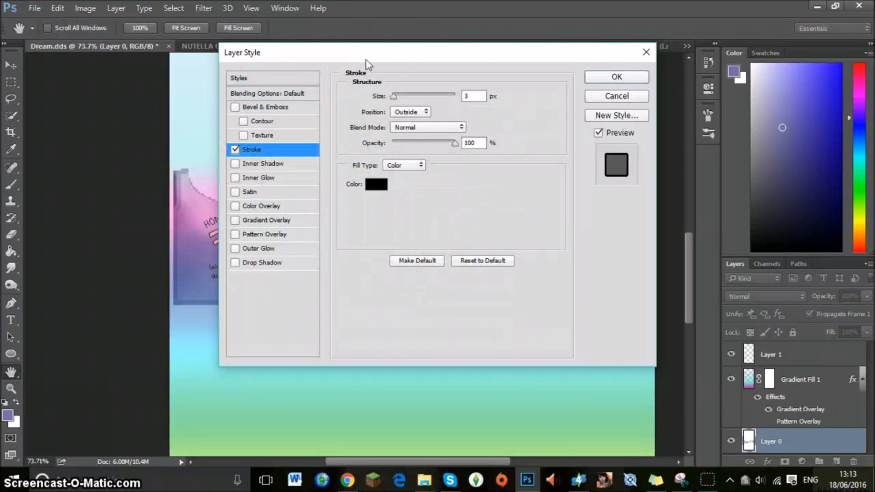
pyautogui.moveTo(351, 52); pyautogui.dragTo(480, 113)
pyautogui.moveTo(541, 155); pyautogui.dragTo(476, 164)
pyautogui.click(775, 113)
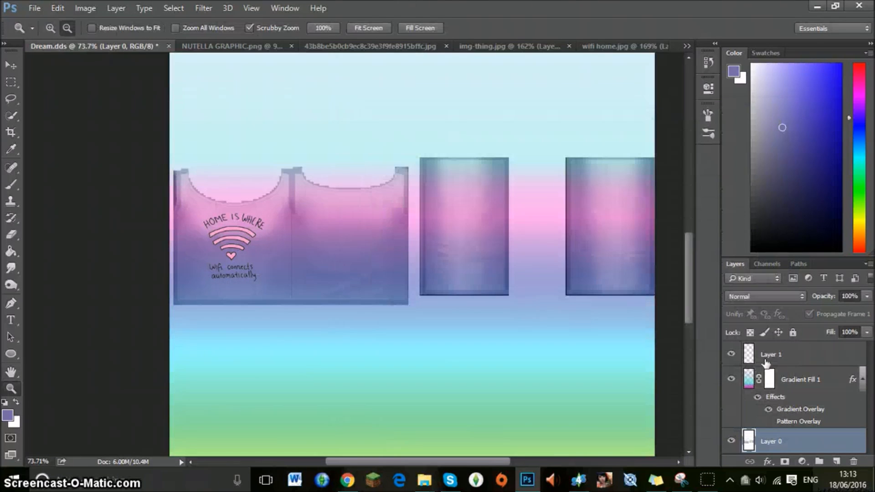
# Add a white Stroke 1 px wide, positioned outside, to the wifi graphic on Layer 1.
pyautogui.click(771, 355)
pyautogui.click(11, 65)
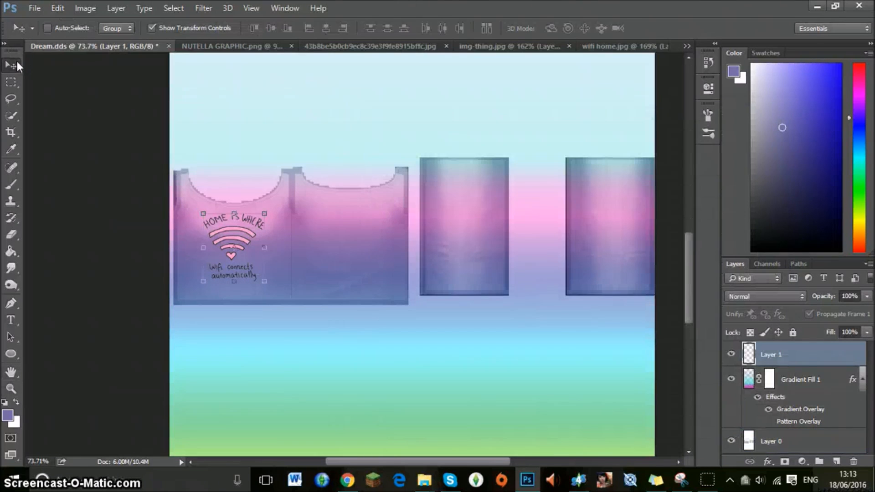
pyautogui.doubleClick(804, 360)
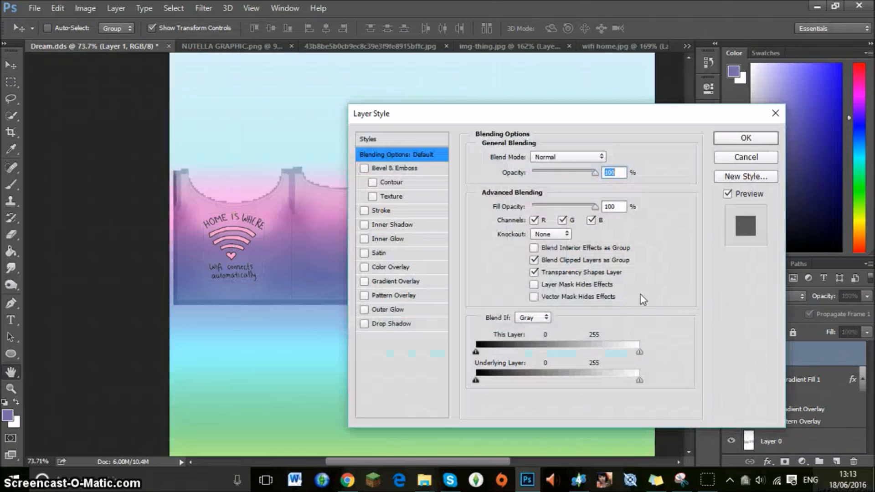
pyautogui.click(364, 211)
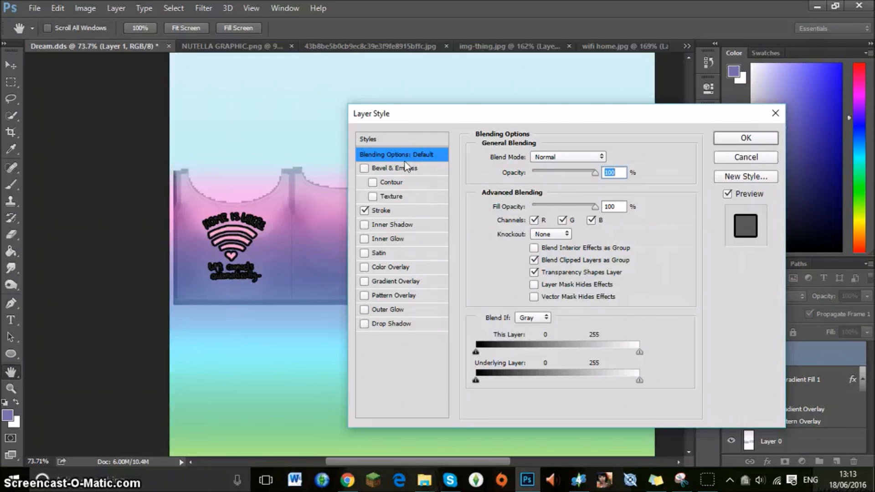
pyautogui.click(372, 198)
pyautogui.click(381, 211)
pyautogui.click(373, 197)
pyautogui.click(364, 168)
pyautogui.click(505, 245)
pyautogui.click(391, 126)
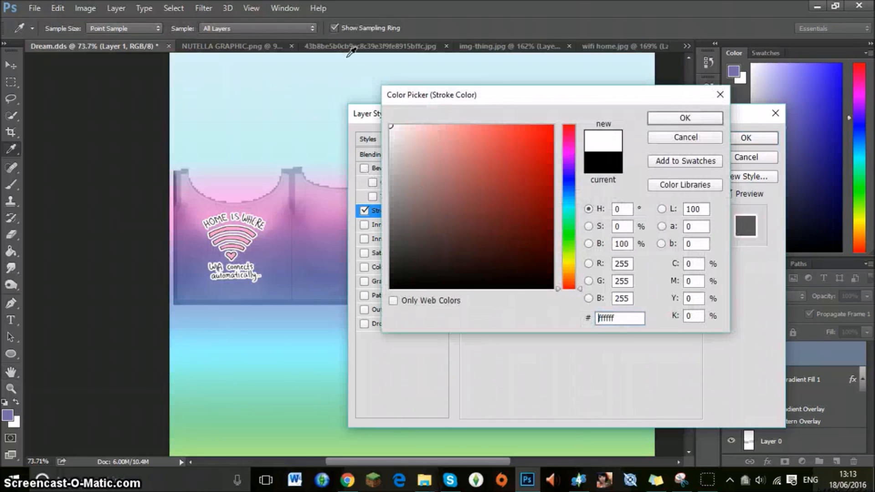
pyautogui.click(672, 119)
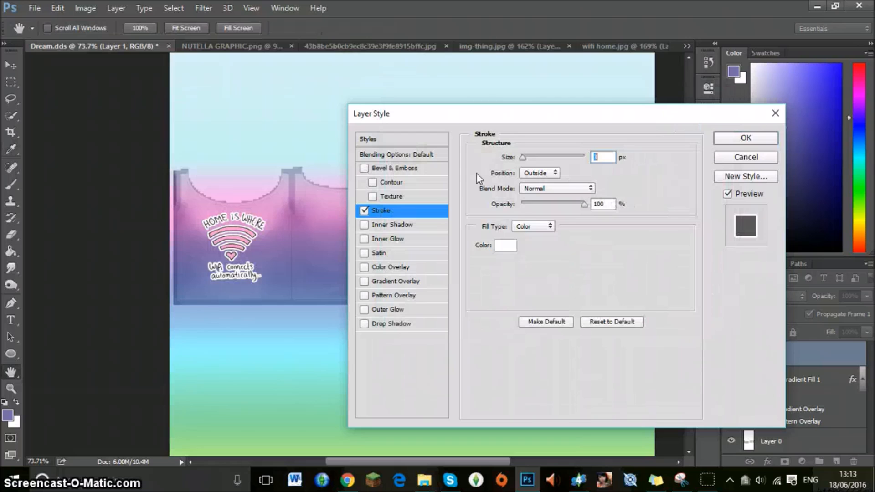
pyautogui.moveTo(526, 160); pyautogui.dragTo(524, 163)
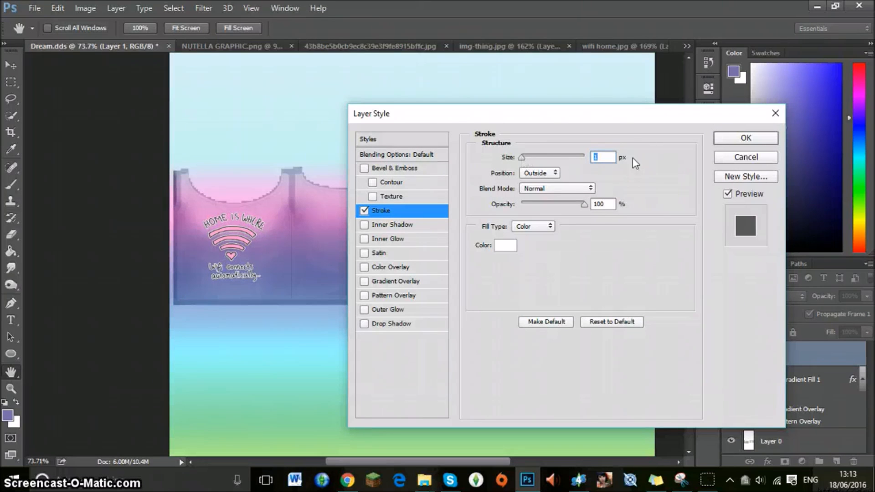
pyautogui.click(722, 144)
# Save the texture as a D3D/DDS file named "Home wifi" in DXT5 ARGB 8 bpp interpolated alpha format with generated MIP maps.
pyautogui.click(10, 82)
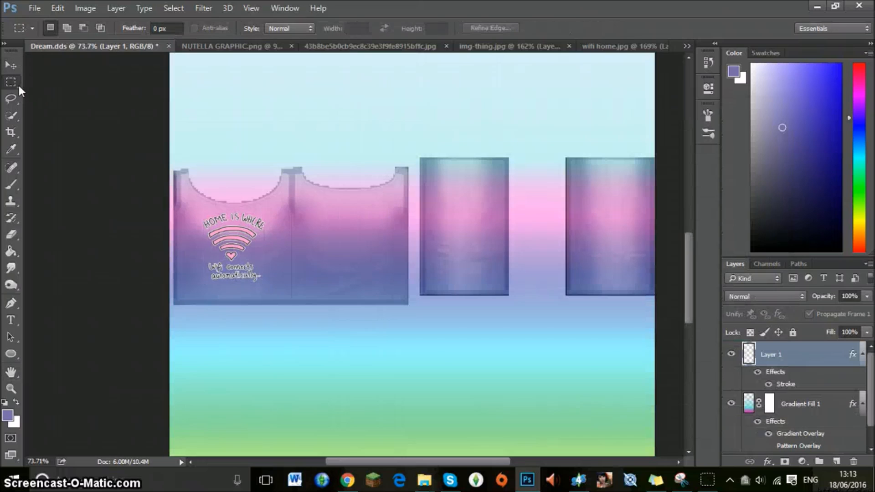
pyautogui.click(35, 9)
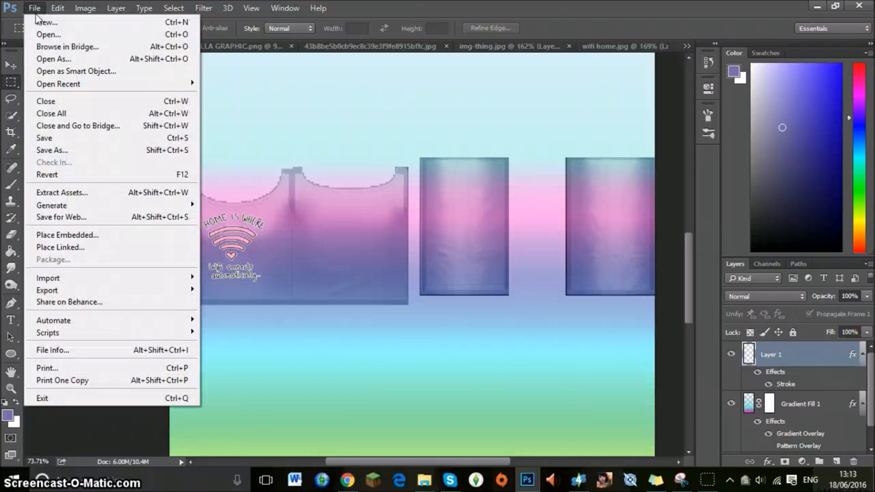
pyautogui.click(56, 148)
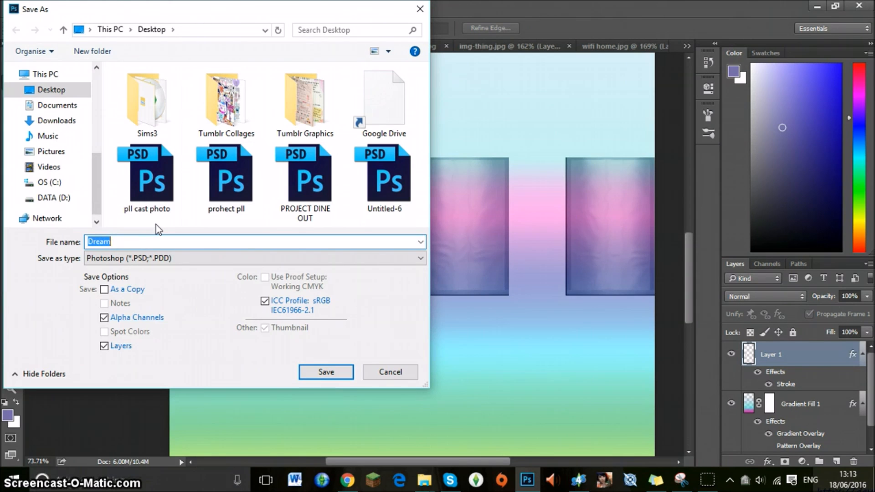
pyautogui.write('Home wifi')
pyautogui.click(158, 258)
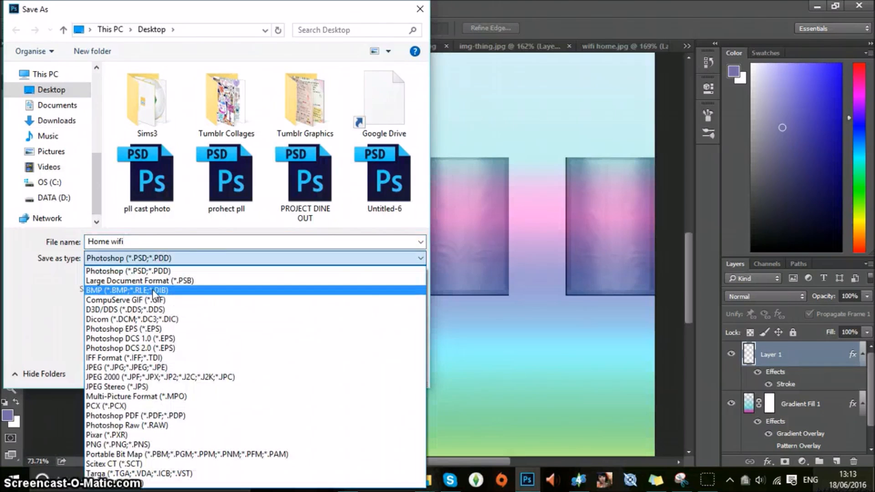
pyautogui.click(158, 310)
pyautogui.click(342, 370)
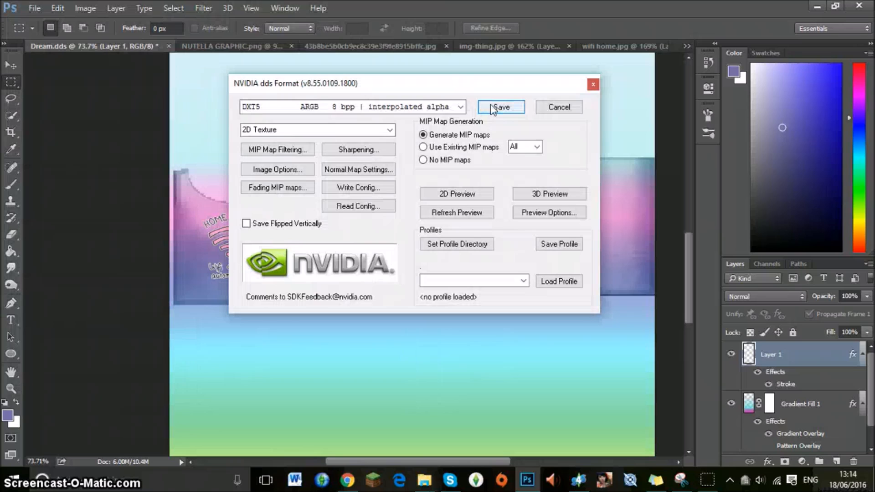
pyautogui.click(493, 108)
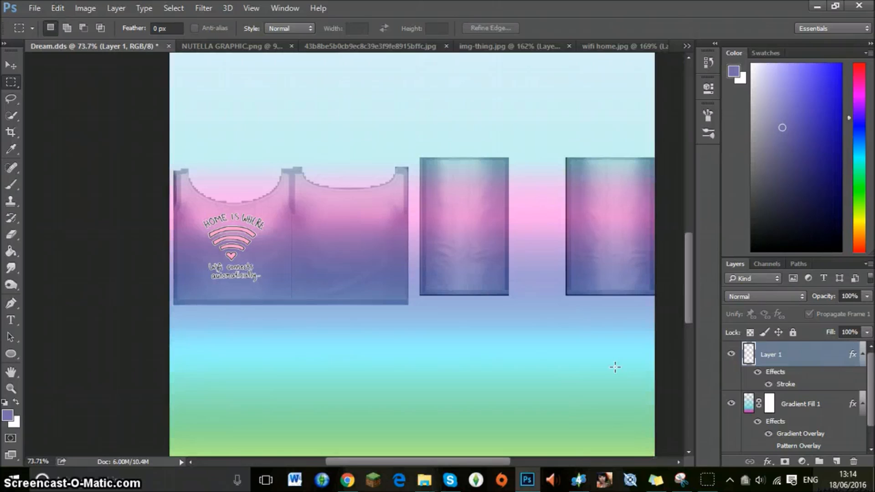
# Switch to Sims 4 Studio, import Home wifi.dds as the swatch texture, and inspect the top on the model.
pyautogui.click(578, 480)
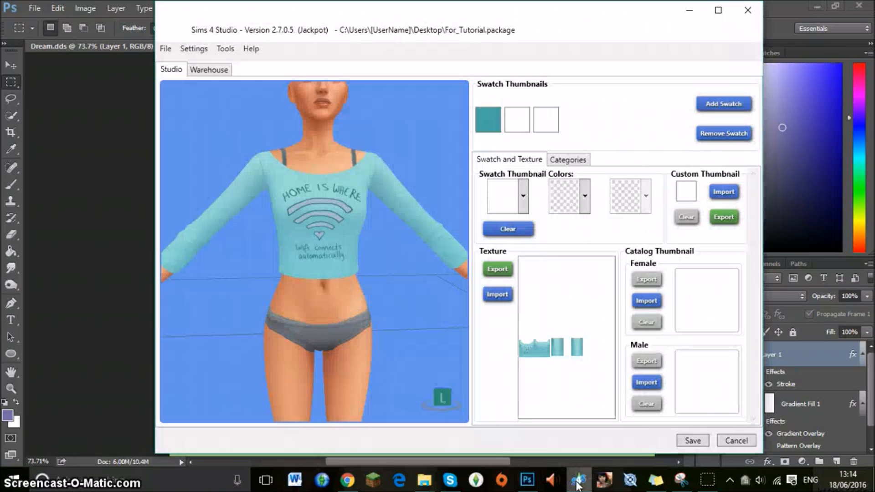
pyautogui.click(497, 294)
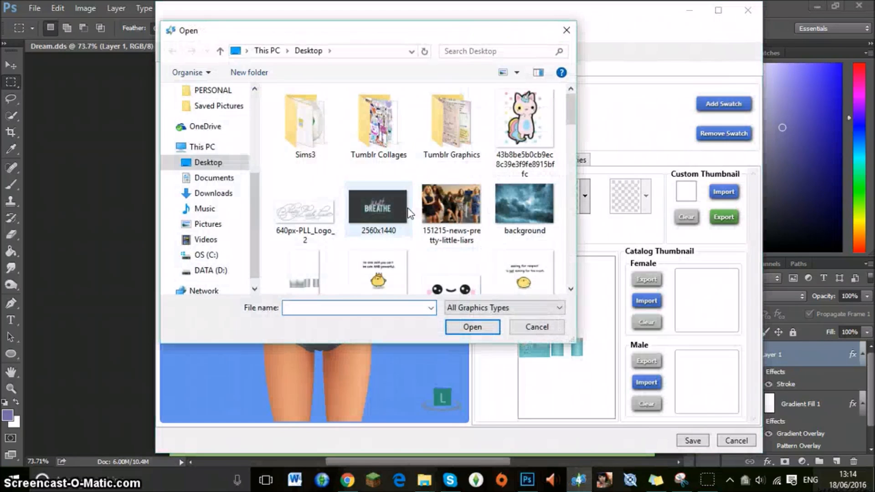
pyautogui.write('home')
pyautogui.press('Down')
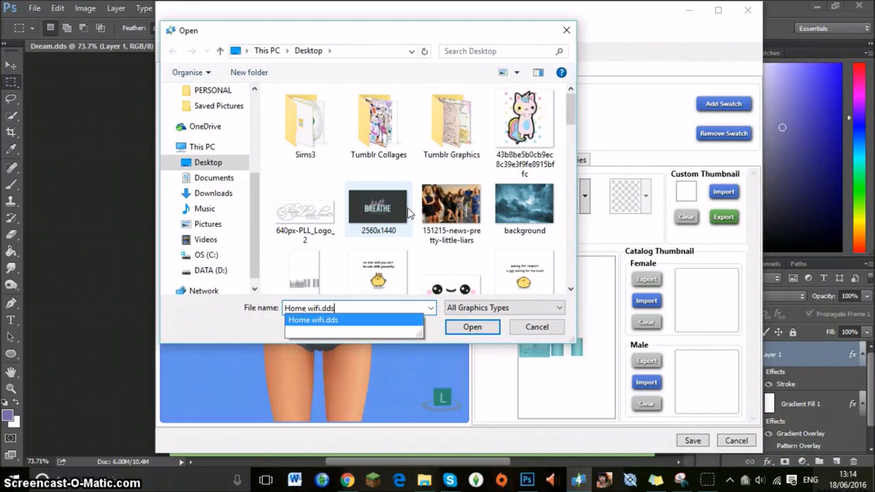
pyautogui.press('Return')
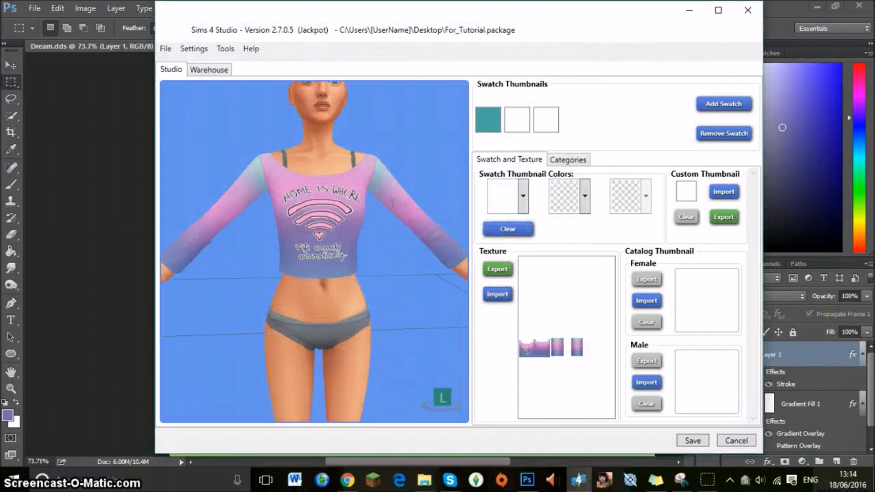
pyautogui.scroll(-3, 409, 208)
pyautogui.scroll(4, 396, 207)
pyautogui.moveTo(231, 163); pyautogui.dragTo(86, 141)
pyautogui.moveTo(391, 161)
pyautogui.mouseDown()
pyautogui.moveTo(378, 163)
pyautogui.moveTo(387, 162)
pyautogui.mouseUp()
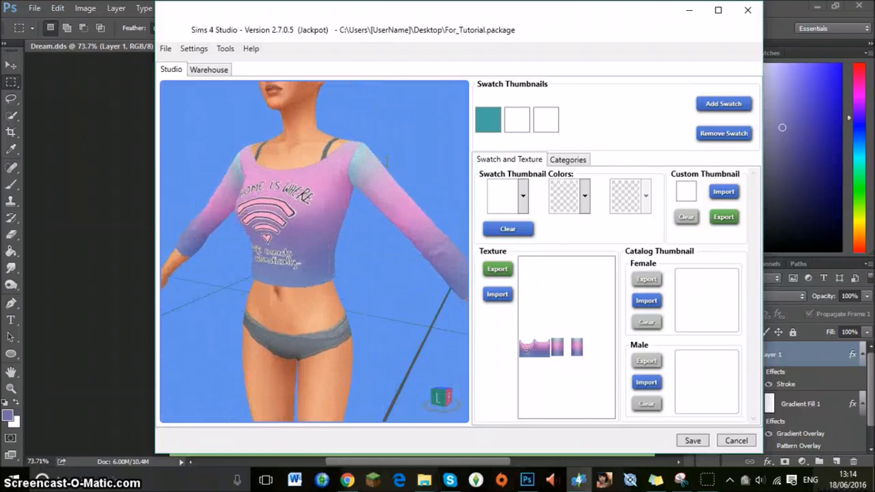
# Switch back to Photoshop and move the Gradient Fill 1 layer slightly upward behind the top's texture.
pyautogui.click(96, 148)
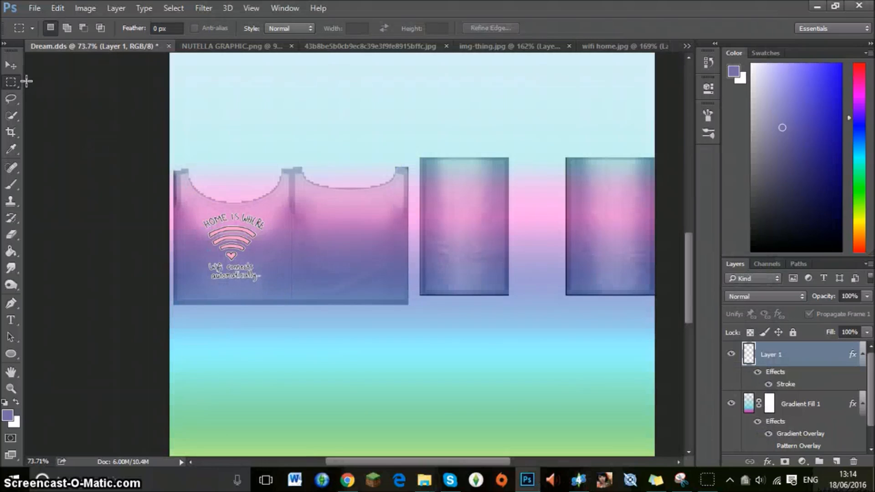
pyautogui.click(13, 65)
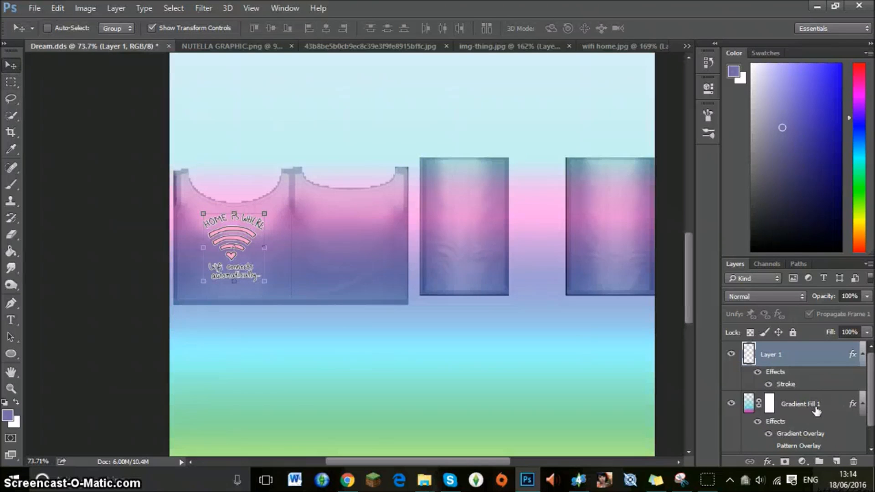
pyautogui.click(816, 412)
pyautogui.moveTo(496, 204); pyautogui.dragTo(498, 187)
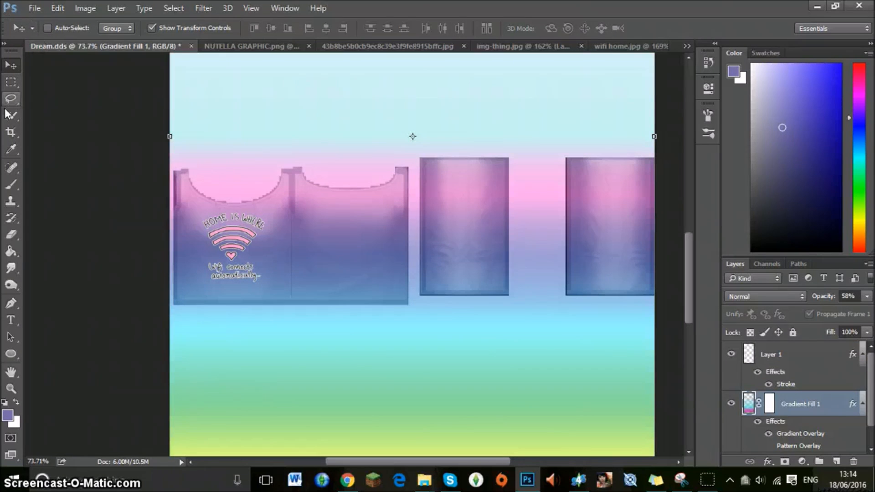
# Save the shifted-gradient texture as a D3D/DDS file named "again" in DXT5 format with generated MIP maps.
pyautogui.click(11, 82)
pyautogui.click(35, 7)
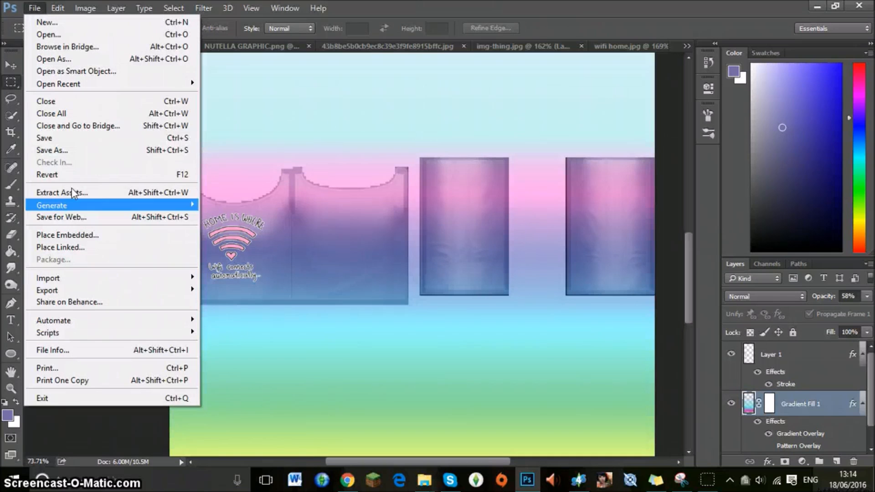
pyautogui.click(73, 151)
pyautogui.write('again')
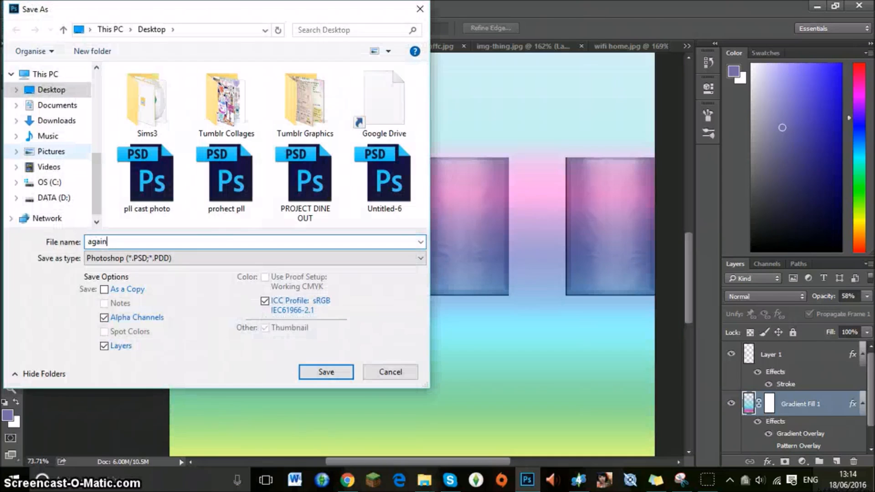
pyautogui.click(296, 255)
pyautogui.click(201, 309)
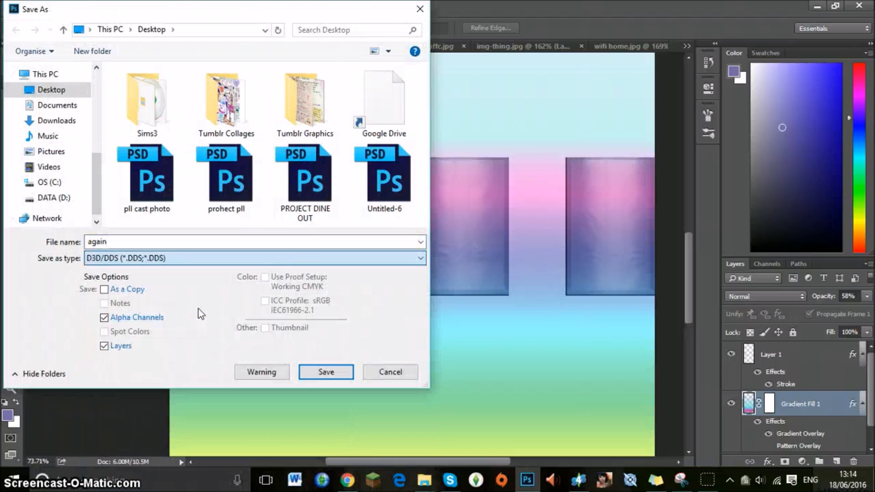
pyautogui.click(326, 368)
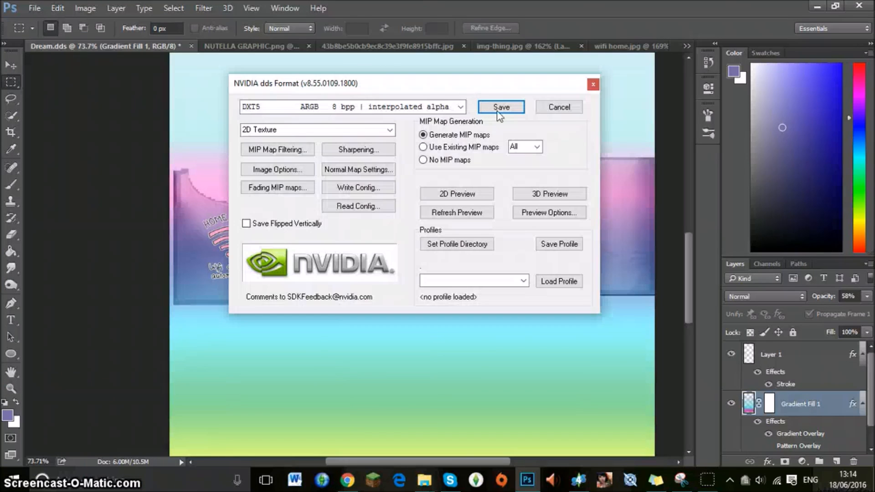
pyautogui.click(484, 110)
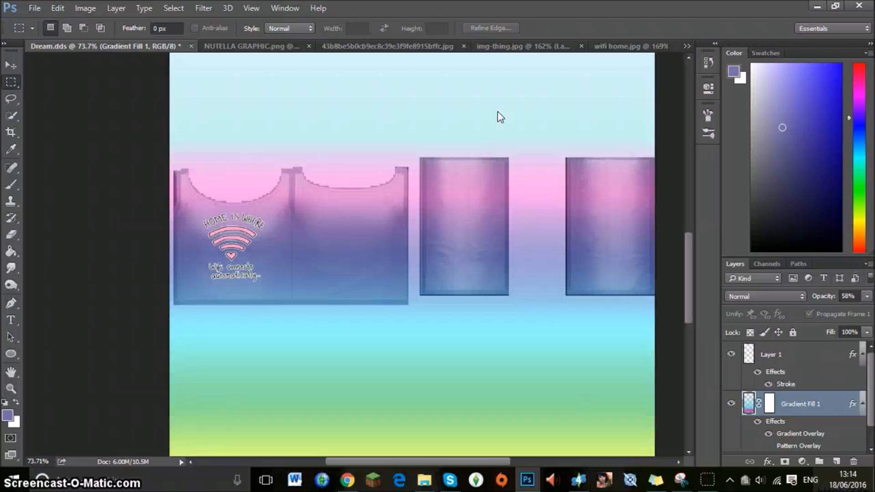
# Switch to Sims 4 Studio, import again.dds as the swatch texture, and view the model from the front.
pyautogui.click(579, 480)
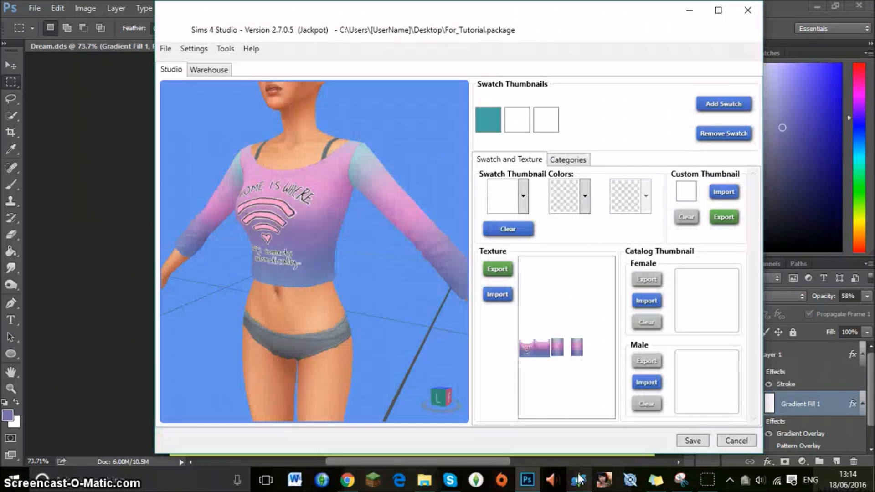
pyautogui.click(510, 299)
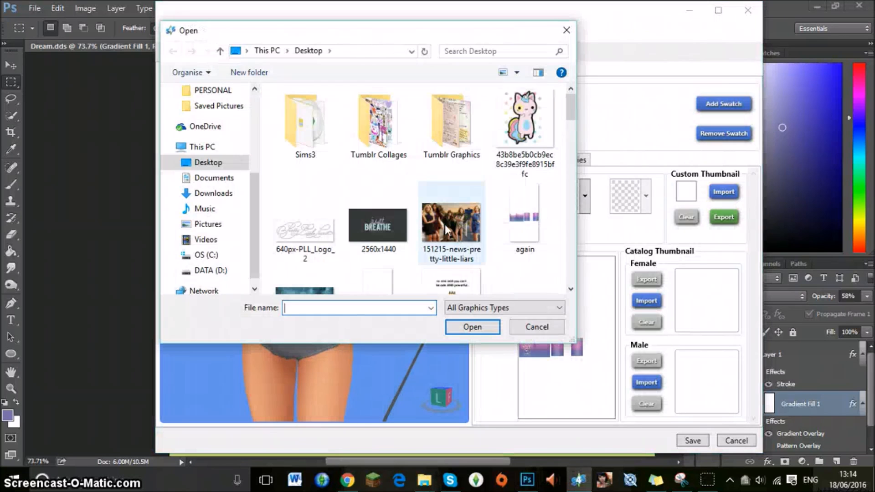
pyautogui.write('aga')
pyautogui.press('Down')
pyautogui.press('Return')
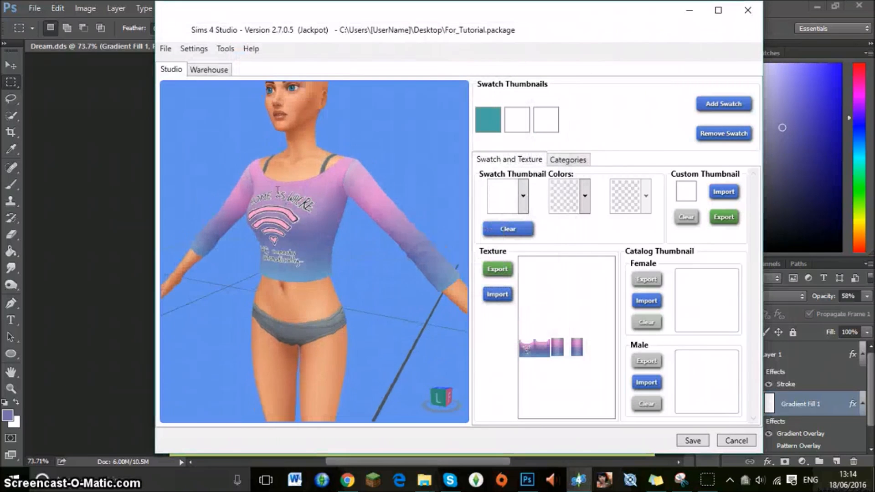
pyautogui.moveTo(237, 189); pyautogui.dragTo(383, 225)
pyautogui.scroll(-5, 383, 225)
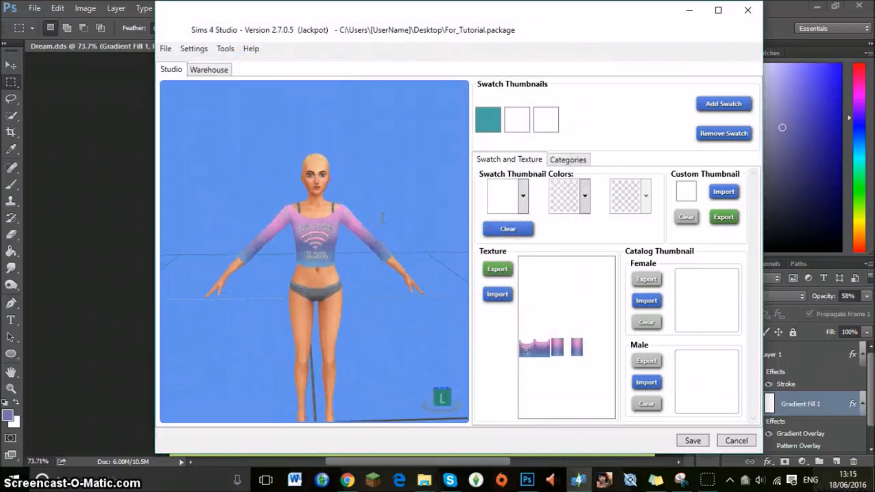
pyautogui.scroll(5, 384, 226)
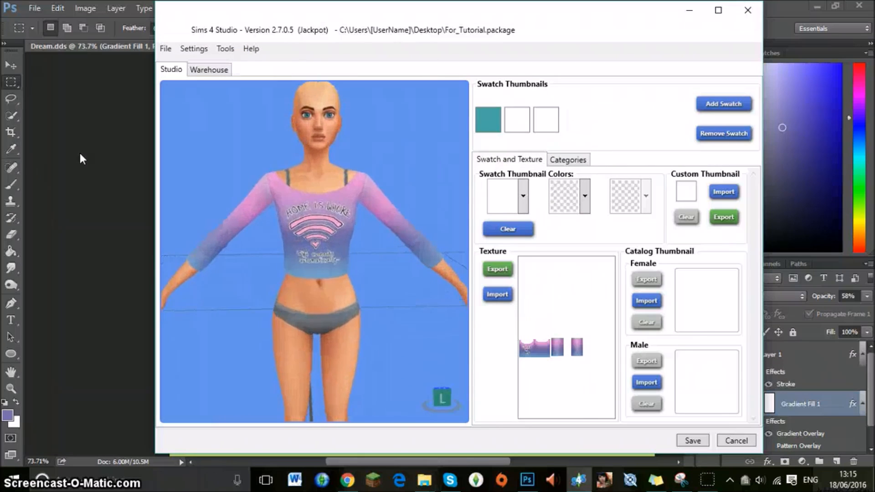
# Return to Photoshop and shift the Gradient Fill 1 layer further upward so more blue covers the top's lower part.
pyautogui.click(82, 158)
pyautogui.press('v')
pyautogui.moveTo(349, 242)
pyautogui.mouseDown()
pyautogui.moveTo(347, 210)
pyautogui.moveTo(347, 226)
pyautogui.mouseUp()
# Switch back to Photoshop and save the shifted texture as a D3D/DDS file named "gradient" in DXT5 format with generated MIP maps.
pyautogui.click(11, 82)
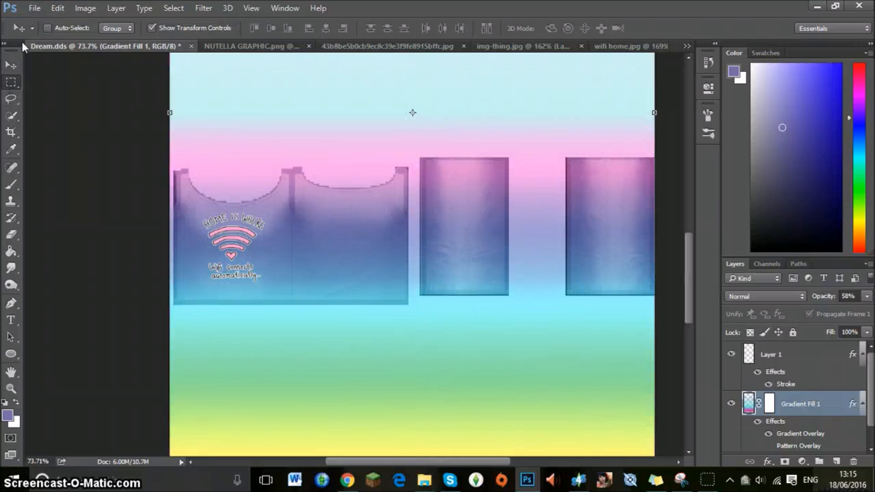
pyautogui.click(34, 8)
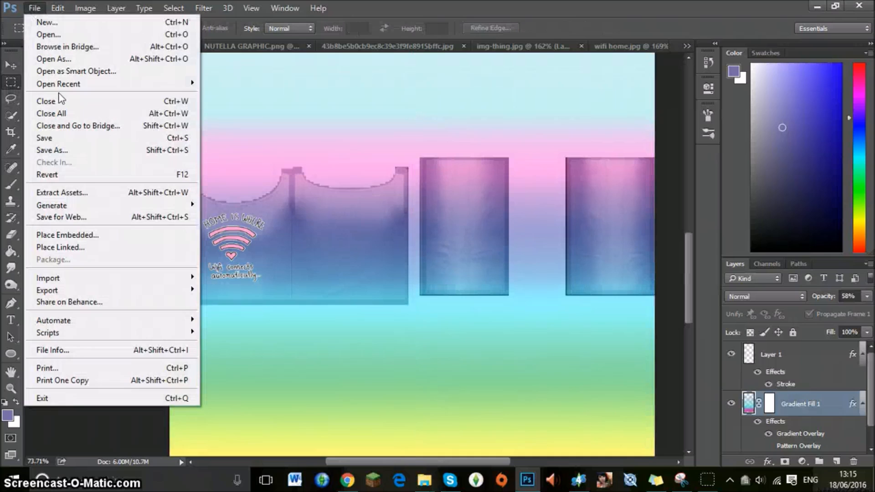
pyautogui.click(59, 149)
pyautogui.write('gradient')
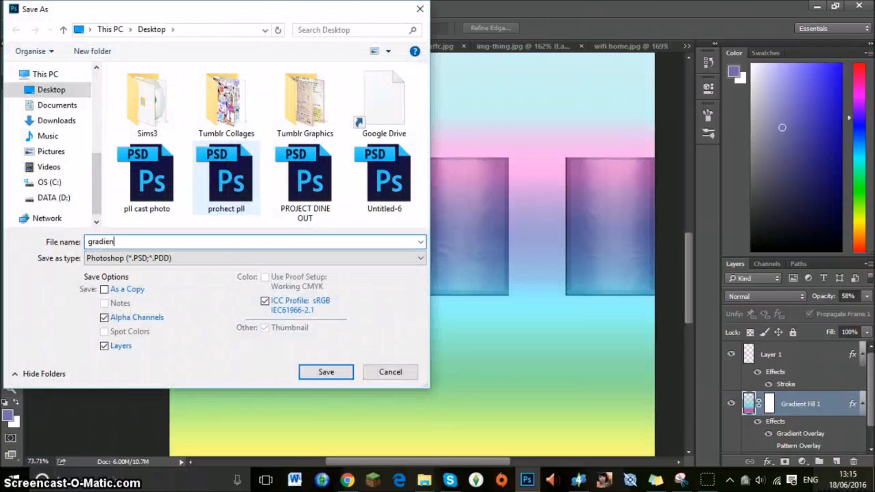
pyautogui.click(210, 258)
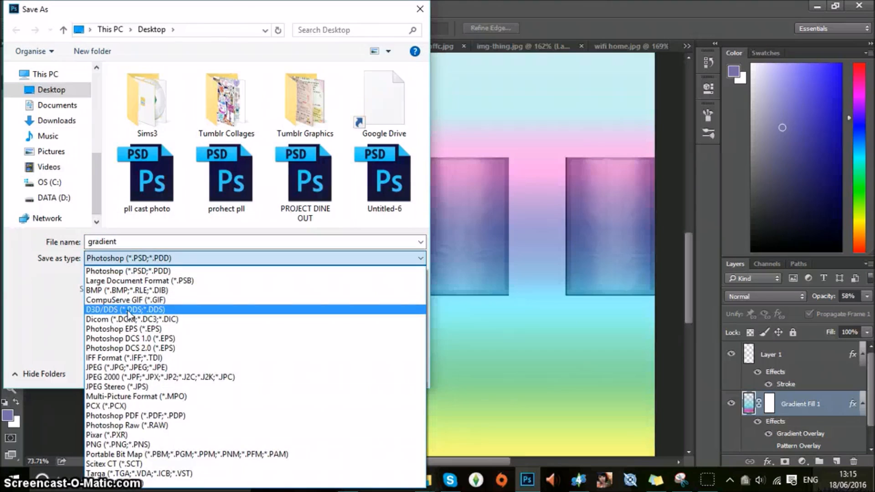
pyautogui.click(219, 309)
pyautogui.click(339, 374)
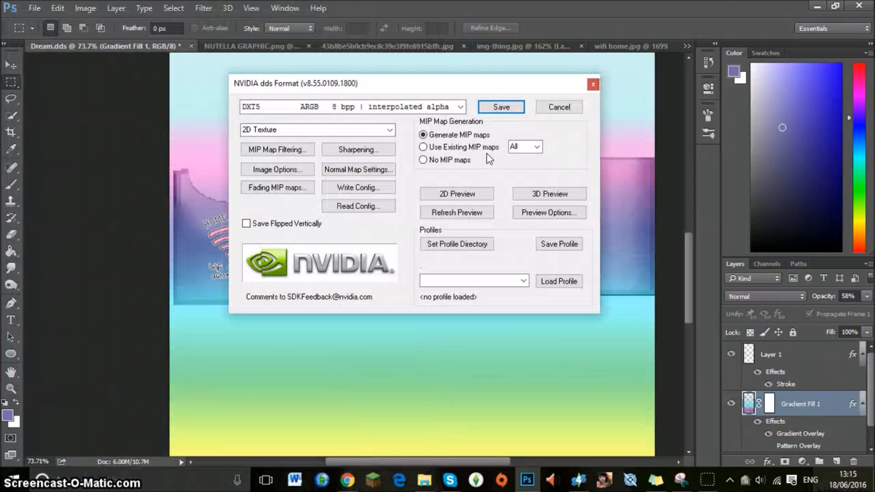
pyautogui.click(483, 109)
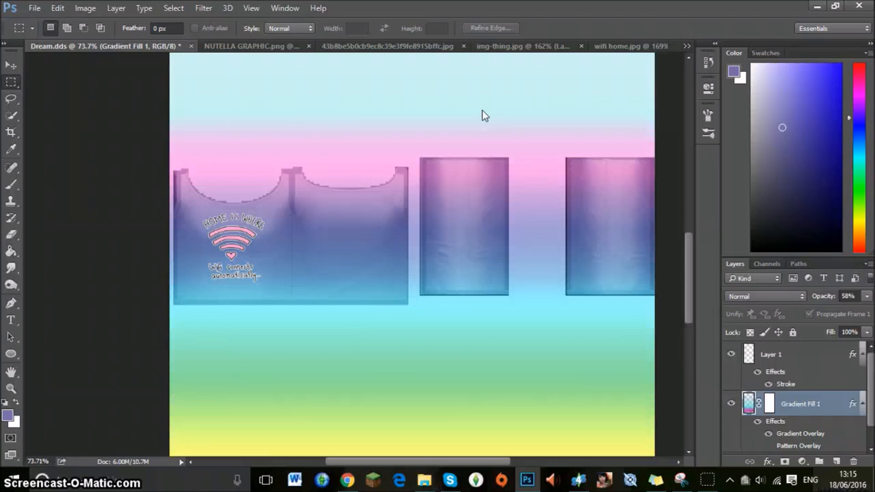
# Switch to Sims 4 Studio and try to import the newly saved gradient texture from the Desktop into the wifi swatch.
pyautogui.click(606, 479)
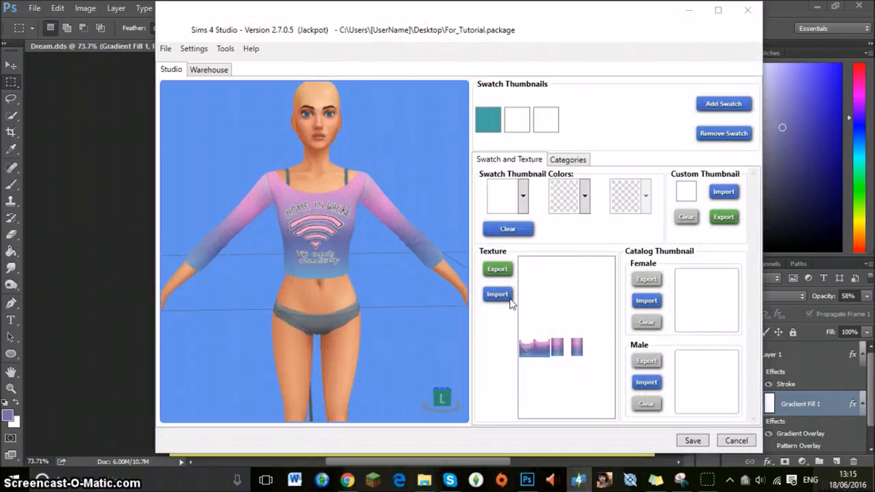
pyautogui.click(510, 300)
pyautogui.scroll(-3, 461, 221)
pyautogui.scroll(-15, 517, 121)
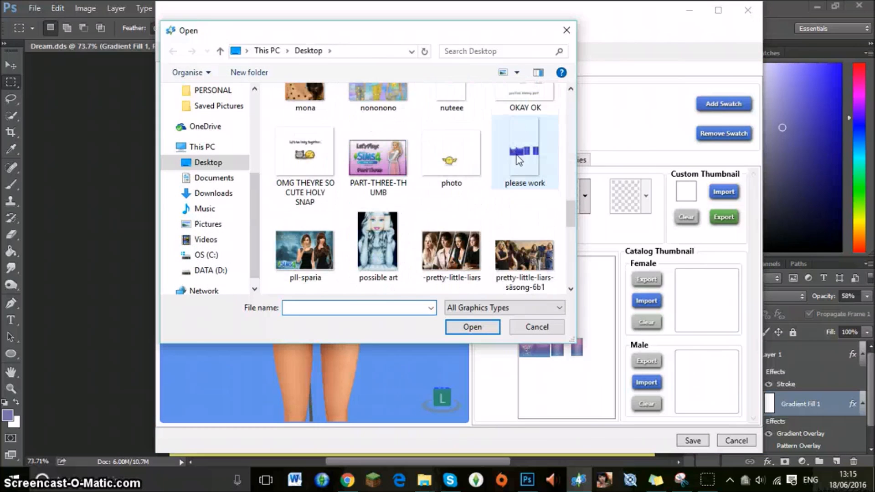
pyautogui.scroll(-8, 517, 158)
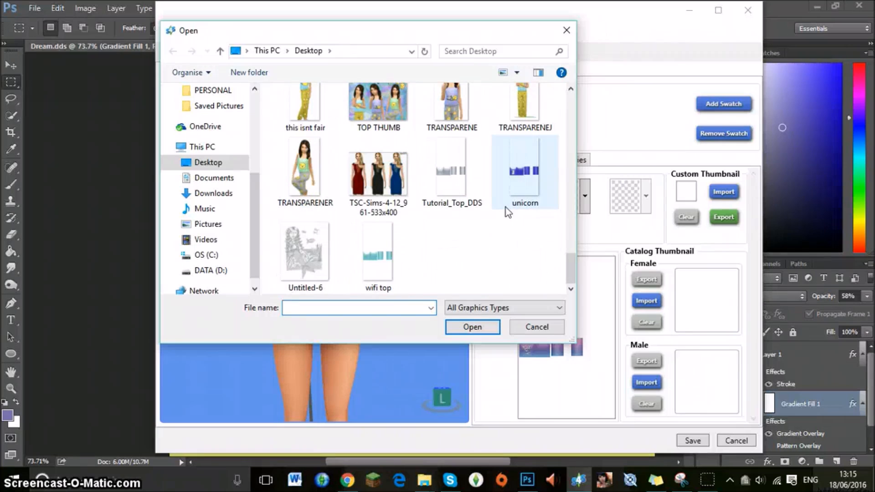
pyautogui.scroll(8, 461, 220)
pyautogui.scroll(8, 461, 220)
pyautogui.click(516, 207)
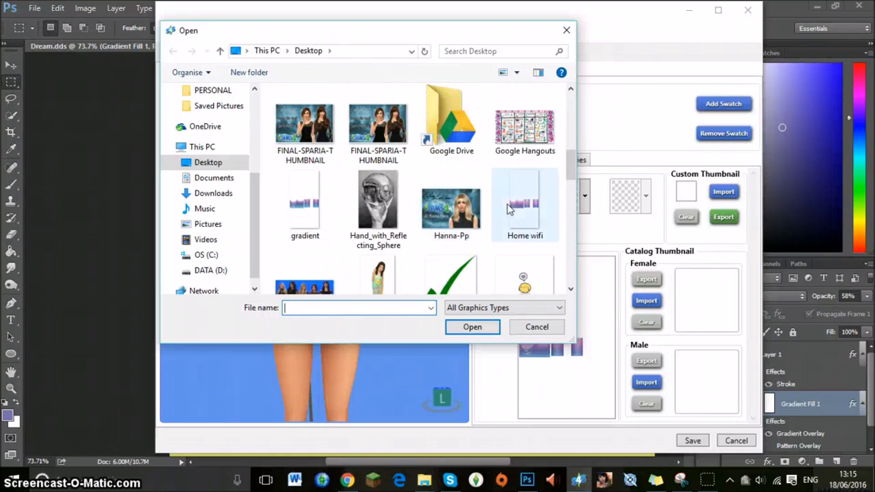
pyautogui.scroll(3, 515, 207)
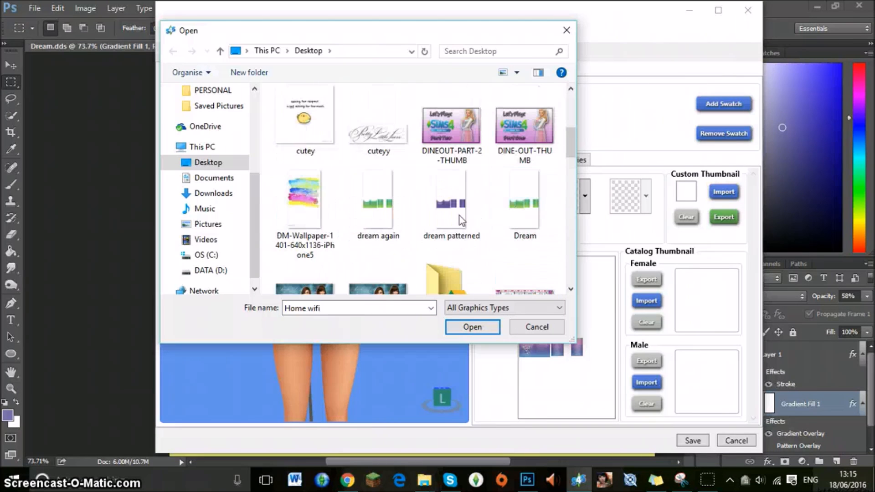
pyautogui.scroll(6, 456, 210)
pyautogui.click(524, 215)
pyautogui.scroll(-1, 524, 212)
pyautogui.doubleClick(513, 183)
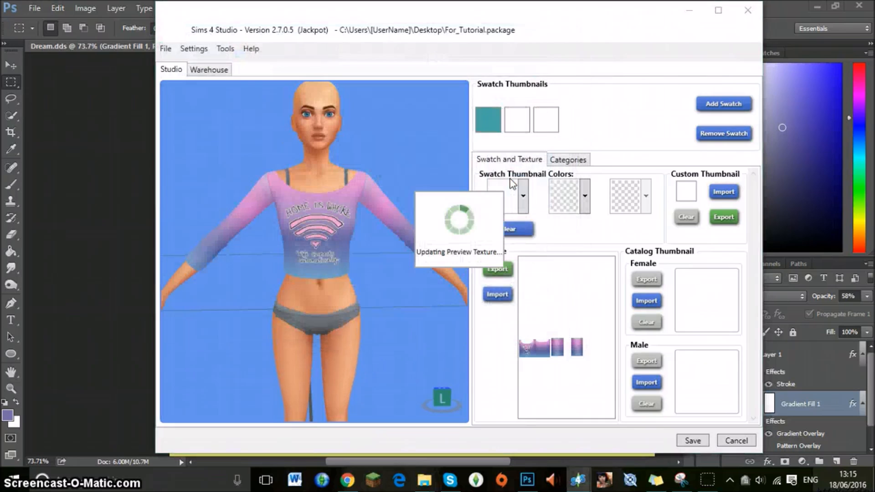
pyautogui.click(101, 127)
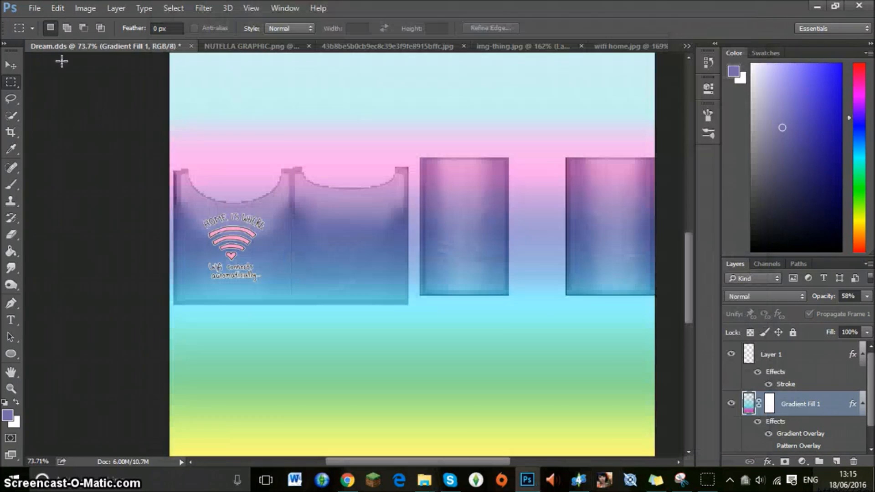
pyautogui.click(37, 7)
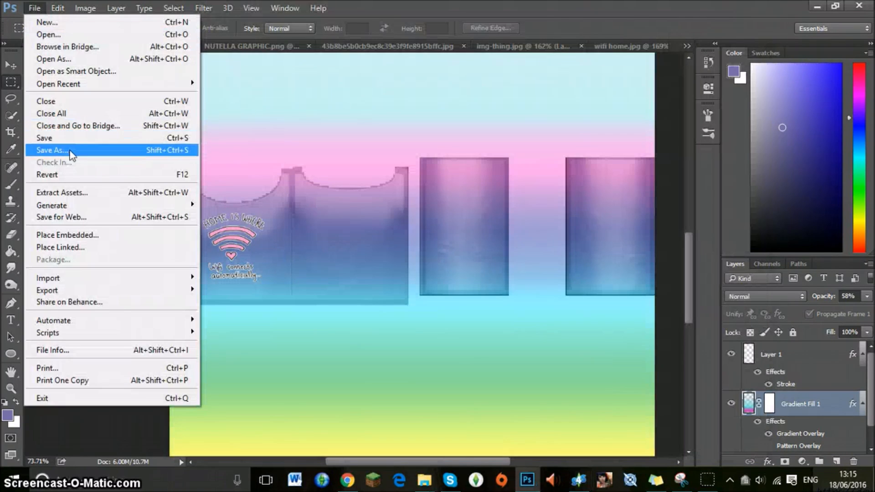
pyautogui.click(69, 148)
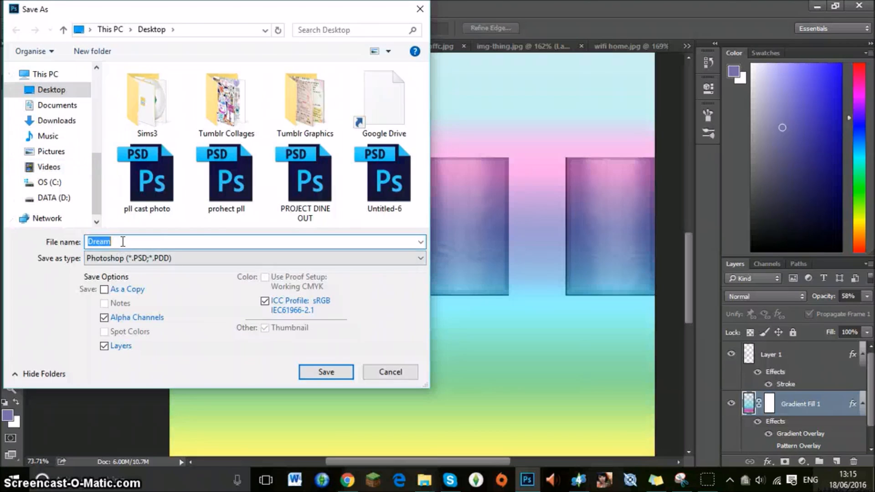
pyautogui.write('gr')
pyautogui.press('BackSpace')
pyautogui.press('BackSpace')
pyautogui.click(420, 9)
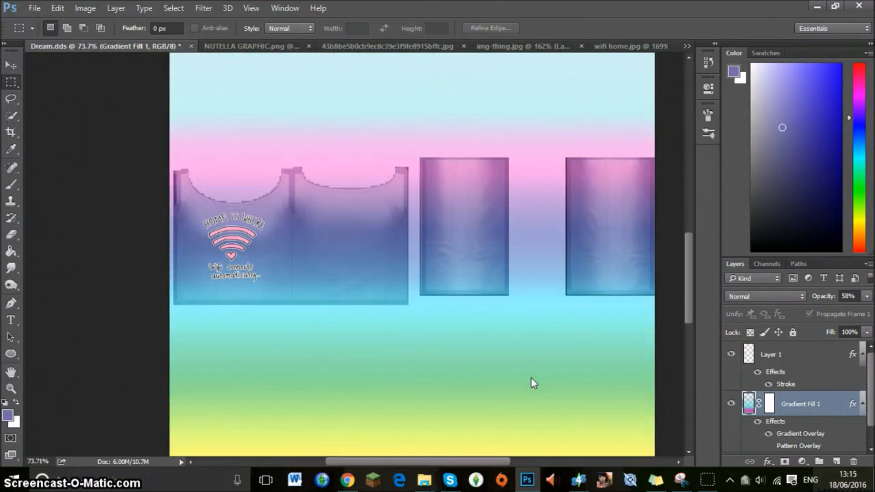
# Switch to Sims 4 Studio and import the "gradient" file as the wifi swatch's texture.
pyautogui.click(579, 480)
pyautogui.click(498, 295)
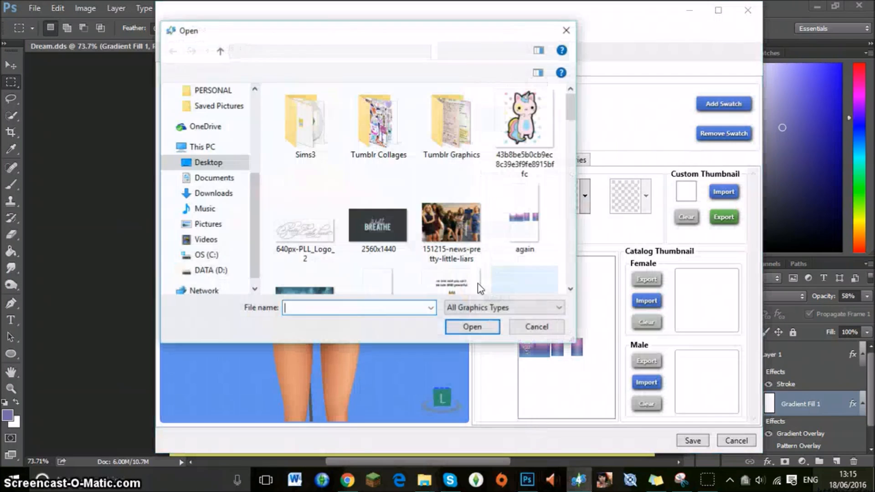
pyautogui.write('gra')
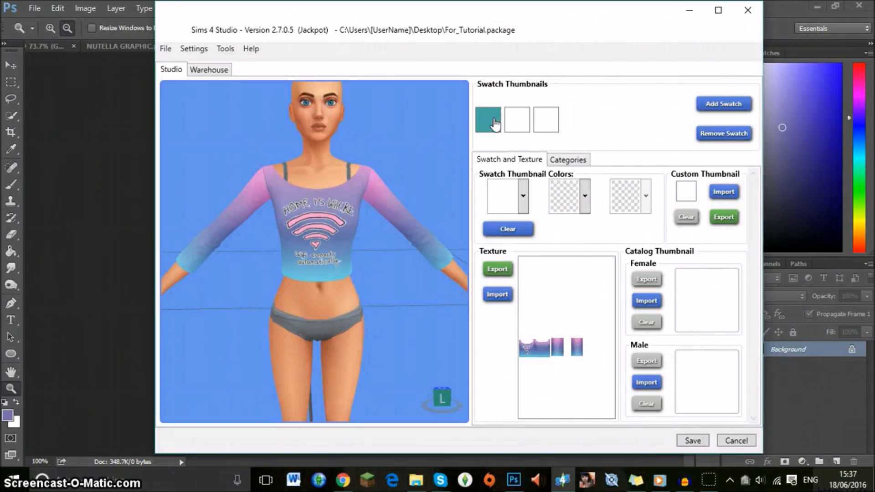
# Set the unicorn swatch's first thumbnail colour to purple #6729B0.
pyautogui.click(495, 123)
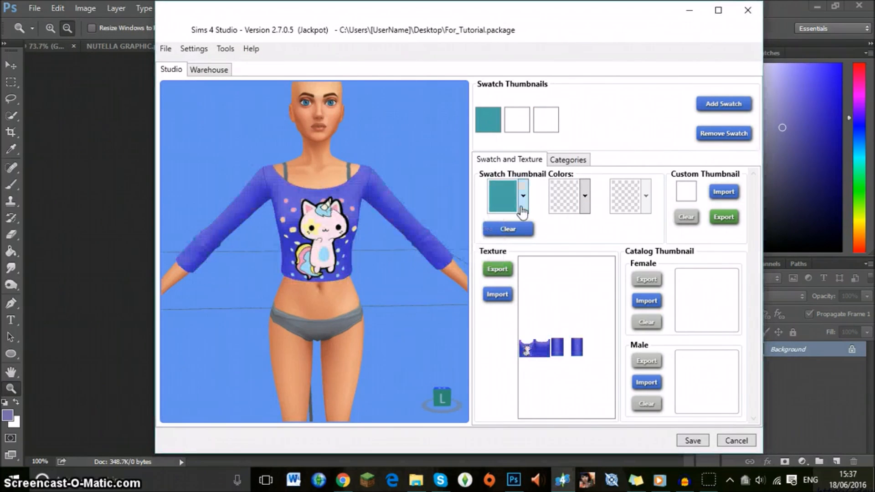
pyautogui.click(523, 196)
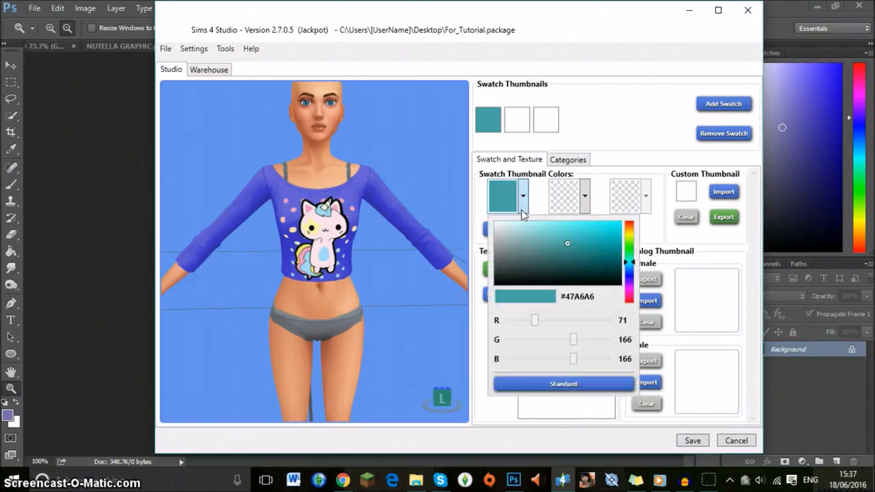
pyautogui.click(628, 282)
pyautogui.moveTo(593, 259)
pyautogui.mouseDown()
pyautogui.moveTo(592, 243)
pyautogui.moveTo(579, 235)
pyautogui.moveTo(593, 242)
pyautogui.mouseUp()
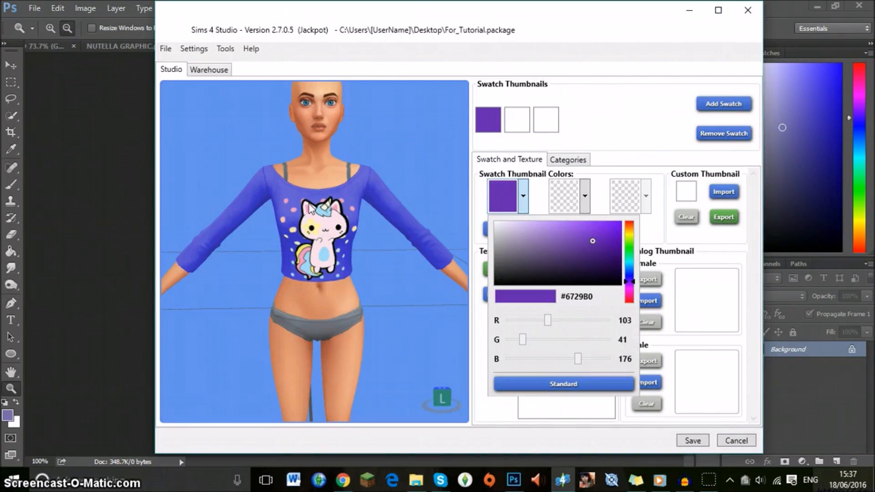
pyautogui.click(521, 129)
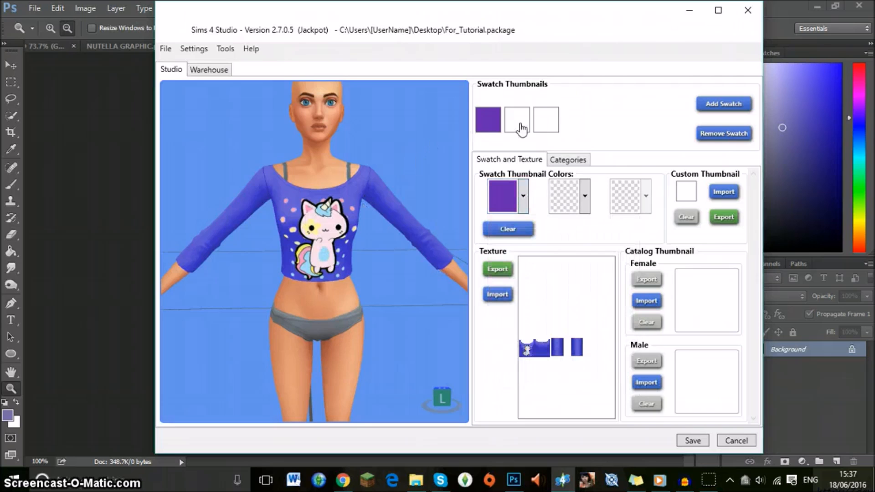
# Give the DREAM swatch a two-colour thumbnail with light purple as the first colour and medium blue as the second.
pyautogui.click(522, 129)
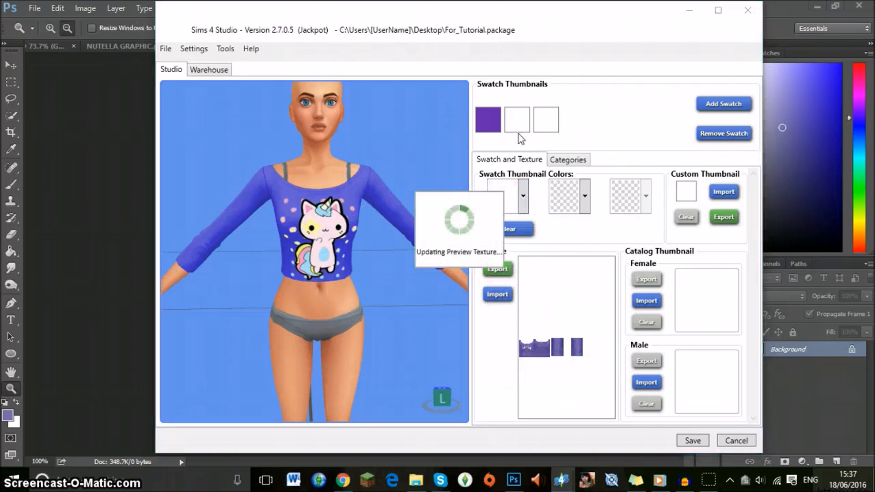
pyautogui.click(524, 191)
pyautogui.click(524, 236)
pyautogui.moveTo(524, 237); pyautogui.dragTo(549, 224)
pyautogui.click(585, 207)
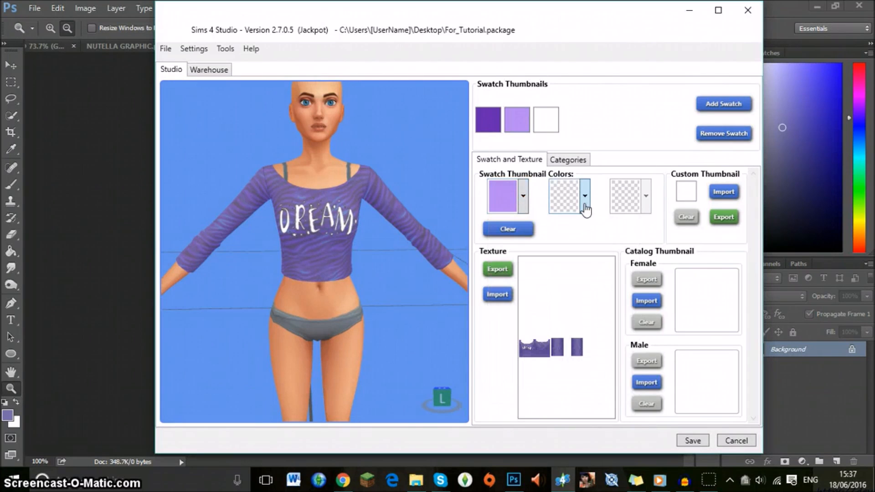
pyautogui.click(585, 196)
pyautogui.click(691, 273)
pyautogui.moveTo(653, 247); pyautogui.dragTo(625, 231)
pyautogui.click(555, 126)
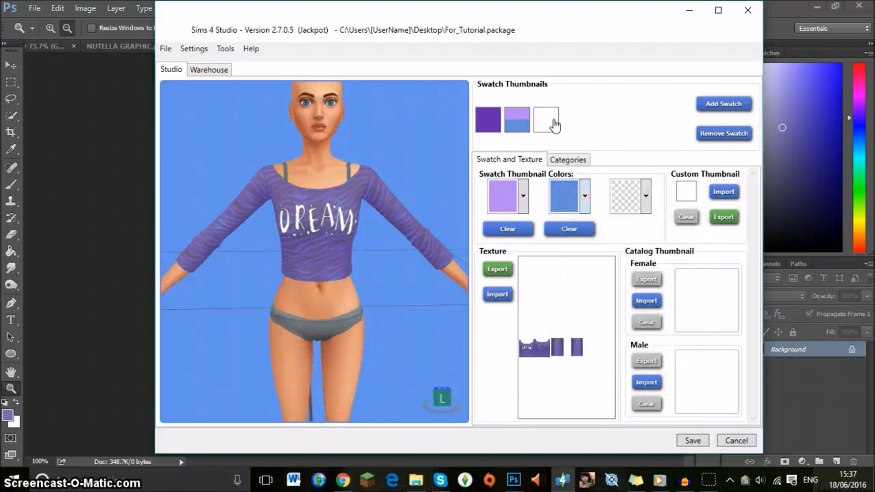
# Set the first thumbnail colour of the "Home is where wifi" swatch to pink #FF87C5.
pyautogui.click(555, 126)
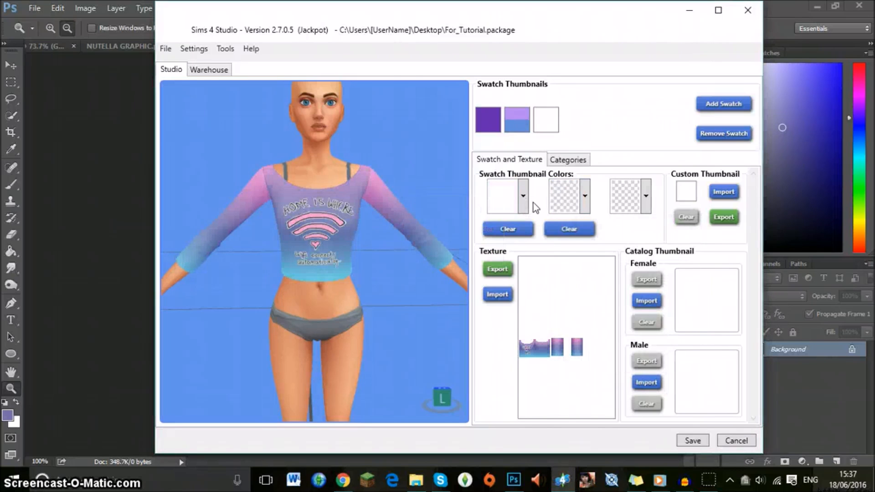
pyautogui.click(517, 120)
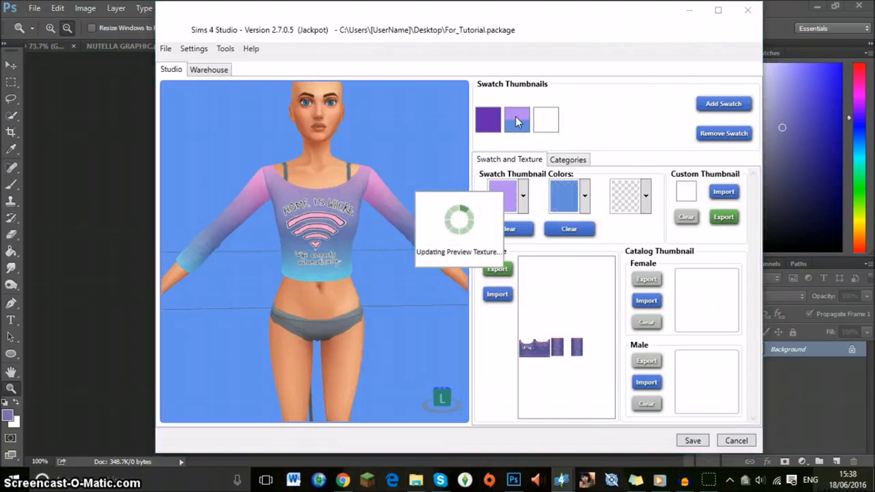
pyautogui.click(554, 122)
pyautogui.click(523, 196)
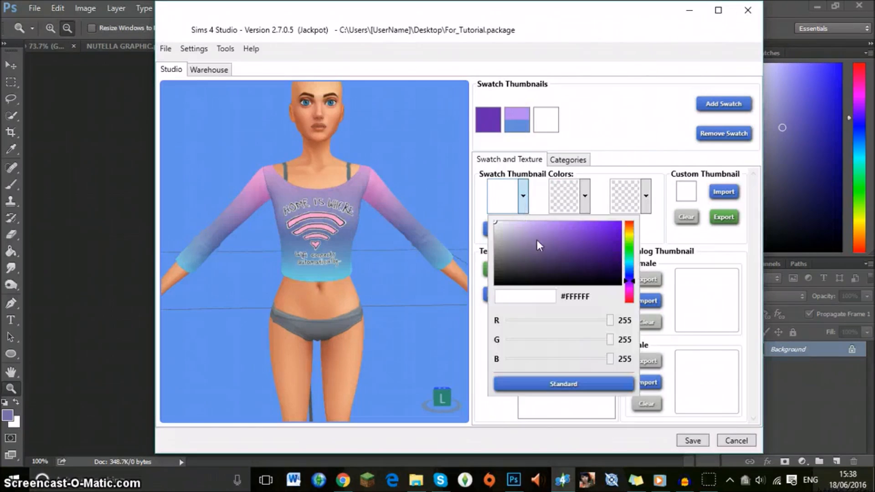
pyautogui.click(629, 296)
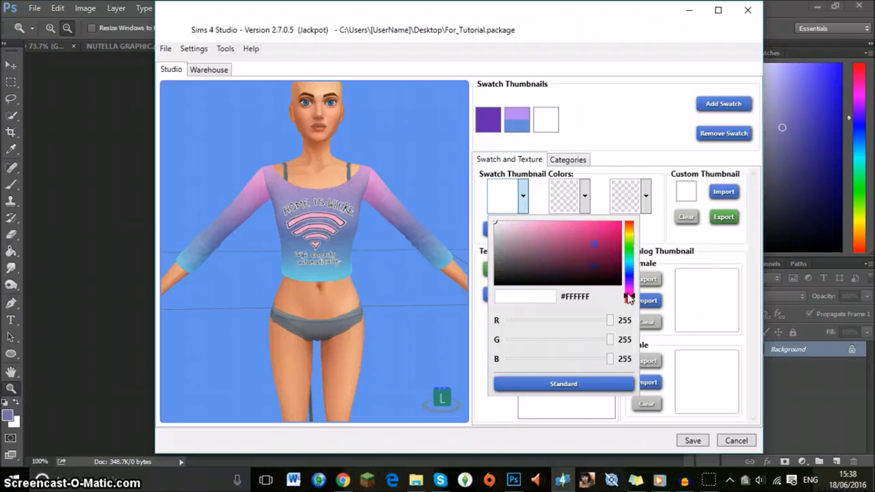
pyautogui.moveTo(603, 260); pyautogui.dragTo(555, 220)
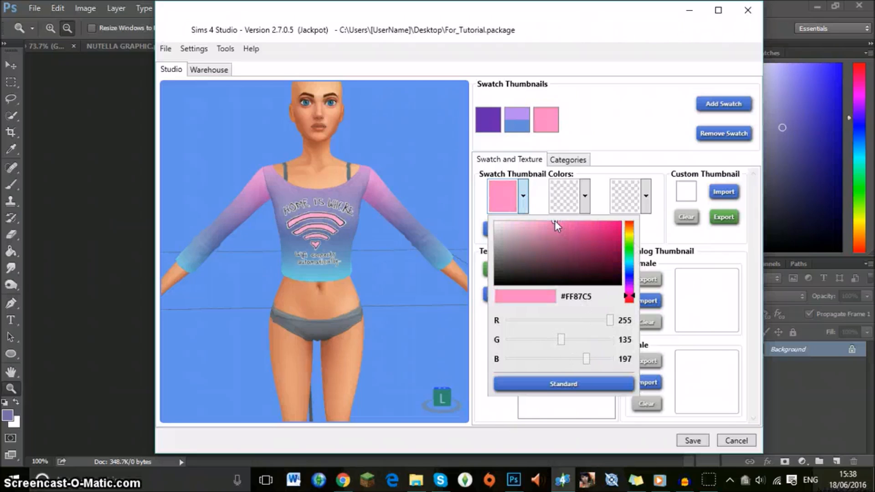
pyautogui.click(585, 196)
# Set the wifi swatch's second thumbnail colour to purple #9A66BA and its third to light blue #81E1FA.
pyautogui.click(585, 196)
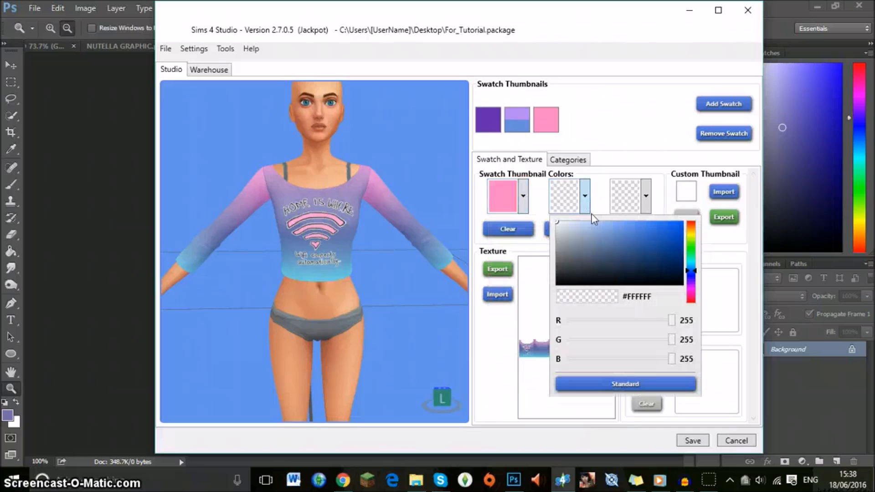
pyautogui.click(691, 284)
pyautogui.moveTo(618, 246); pyautogui.dragTo(614, 238)
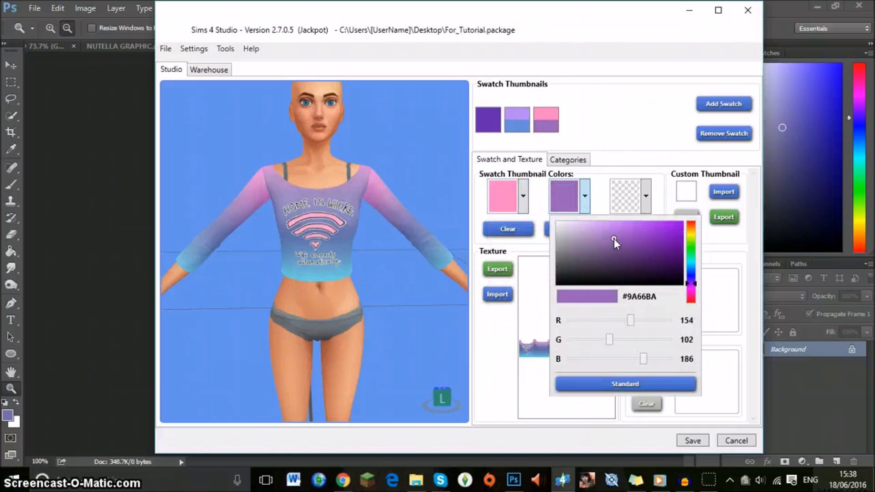
pyautogui.click(646, 197)
pyautogui.click(646, 197)
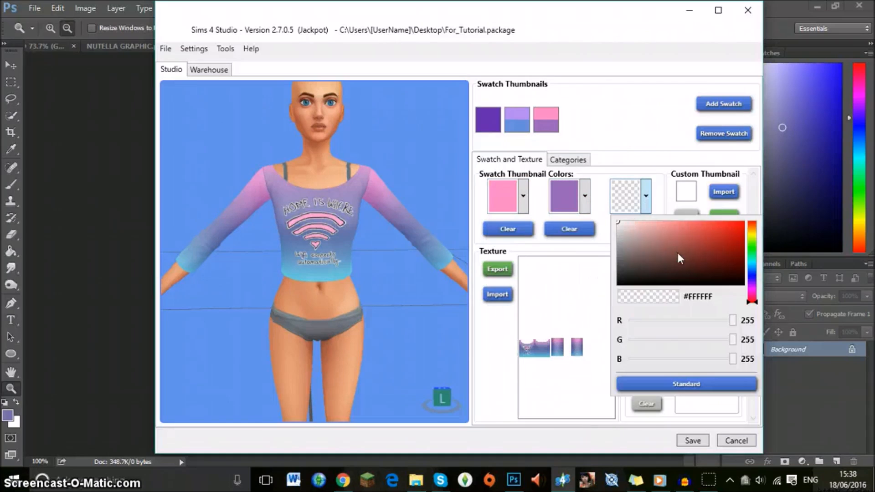
pyautogui.click(748, 265)
pyautogui.click(688, 235)
pyautogui.click(679, 222)
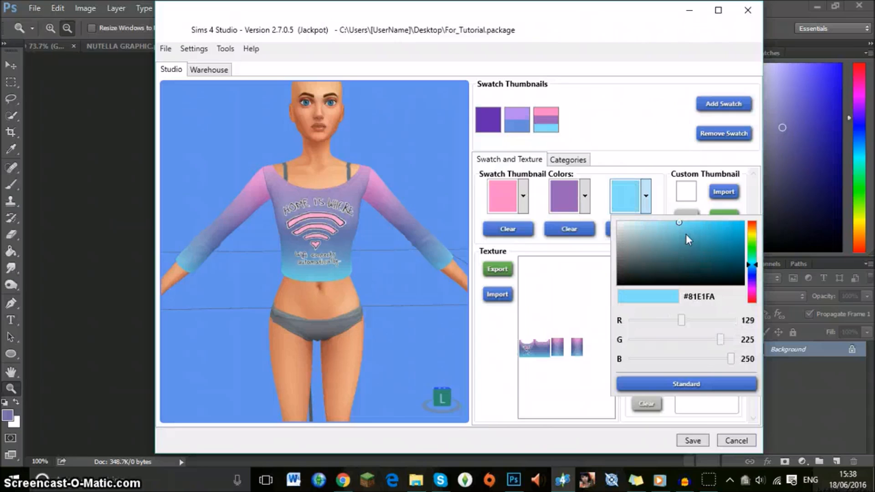
pyautogui.click(647, 151)
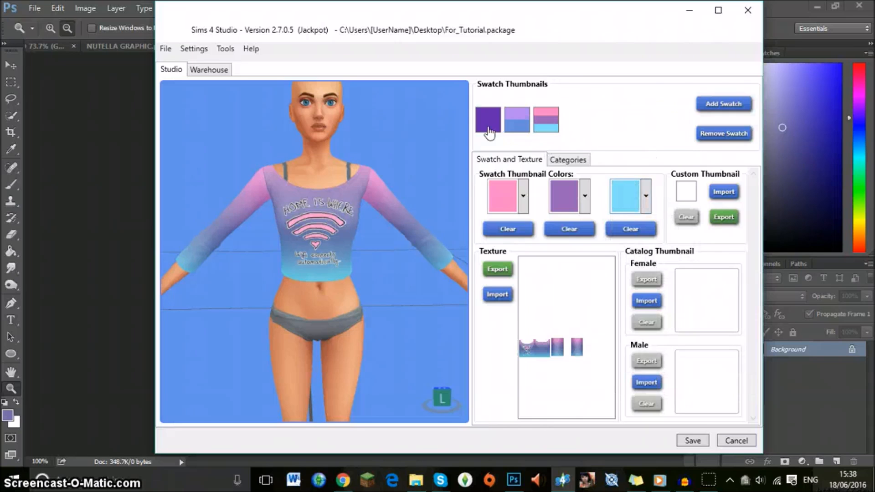
# Check the DREAM and wifi swatches on the model and save the For_Tutorial package.
pyautogui.click(523, 126)
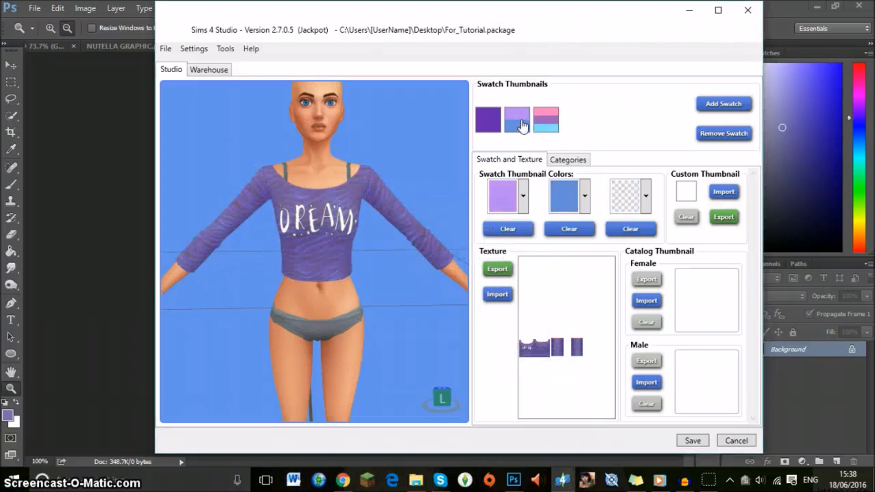
pyautogui.click(549, 126)
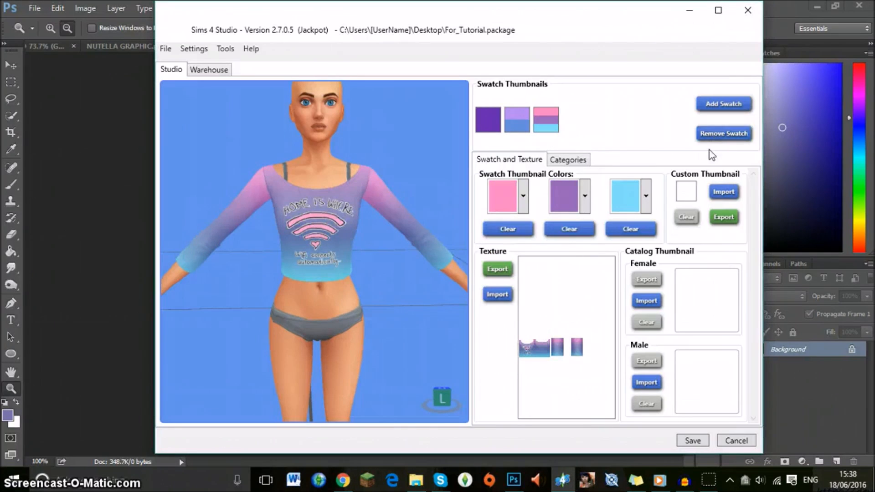
pyautogui.click(693, 441)
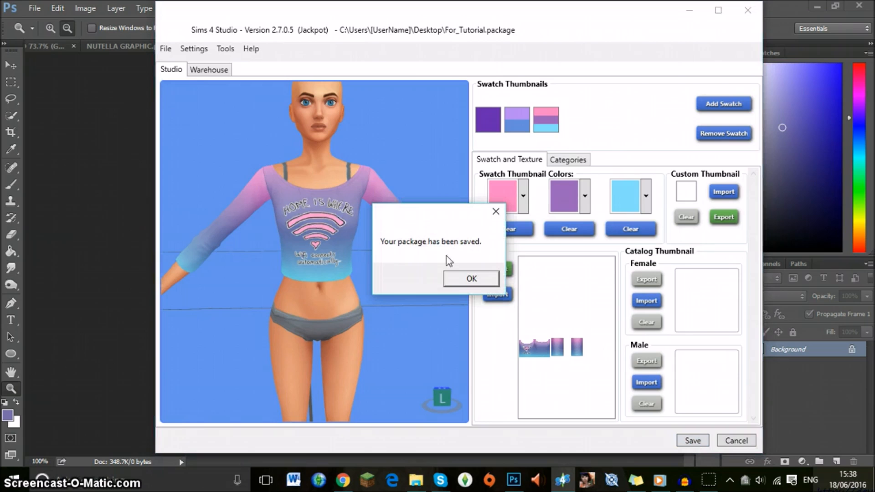
pyautogui.click(472, 279)
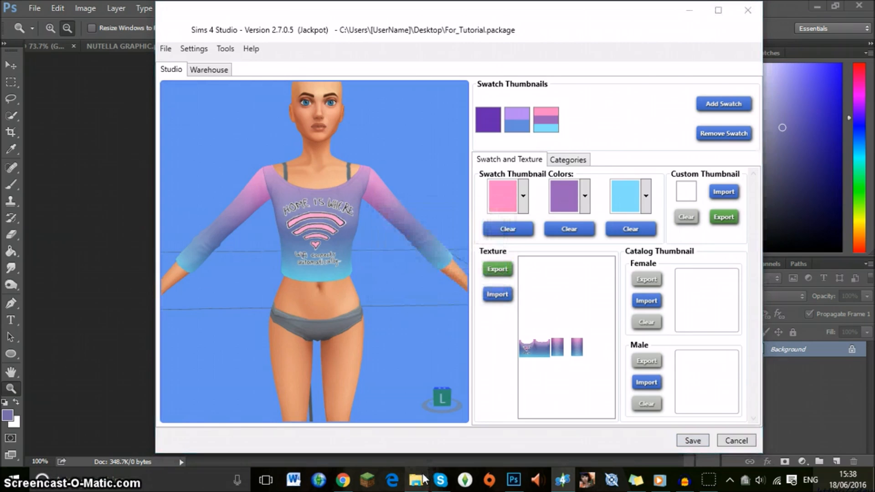
# Switch to File Explorer, open the Desktop folder and display its files as large icons.
pyautogui.click(418, 480)
pyautogui.click(54, 140)
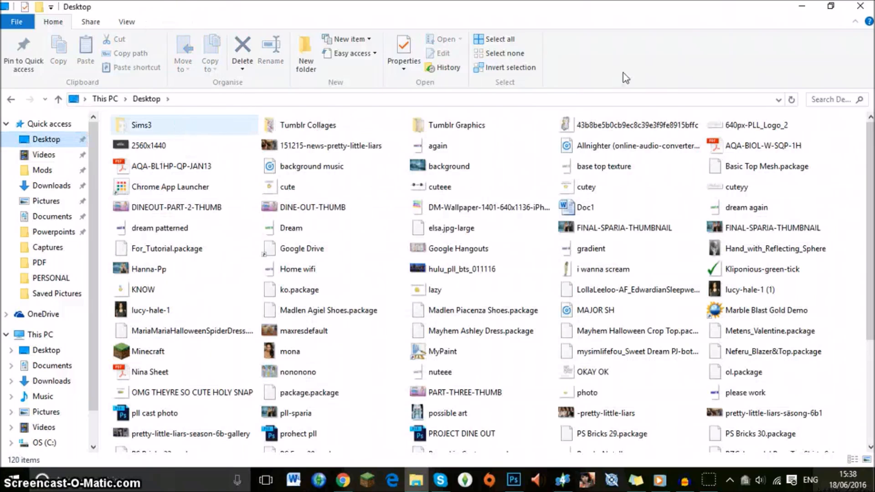
pyautogui.rightClick(786, 112)
pyautogui.rightClick(741, 111)
pyautogui.rightClick(725, 115)
pyautogui.rightClick(724, 115)
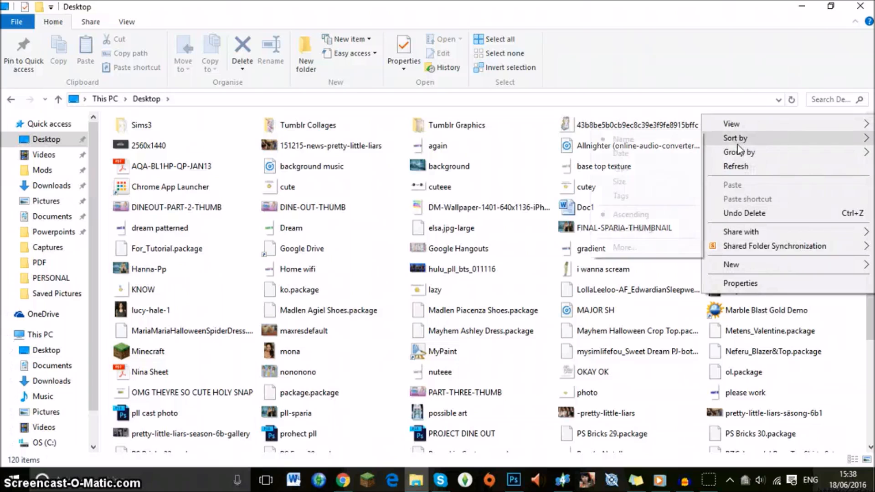
pyautogui.moveTo(738, 144)
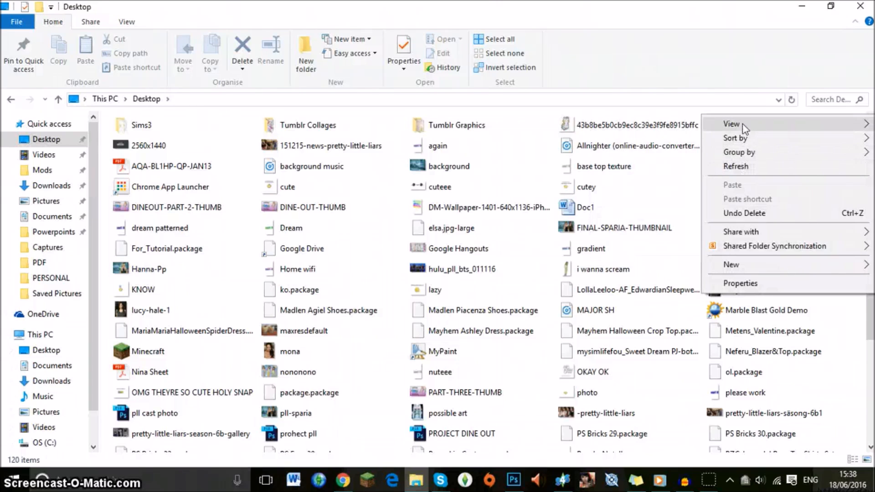
pyautogui.moveTo(744, 128)
pyautogui.click(616, 139)
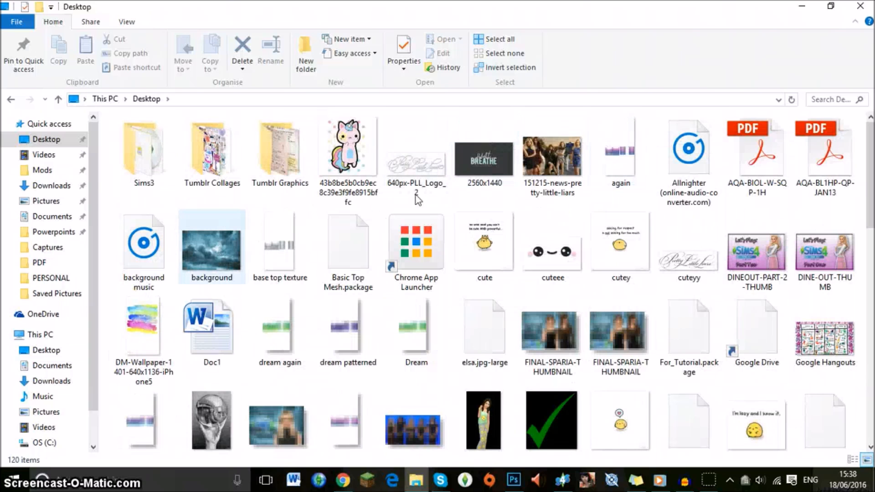
pyautogui.scroll(-1, 546, 175)
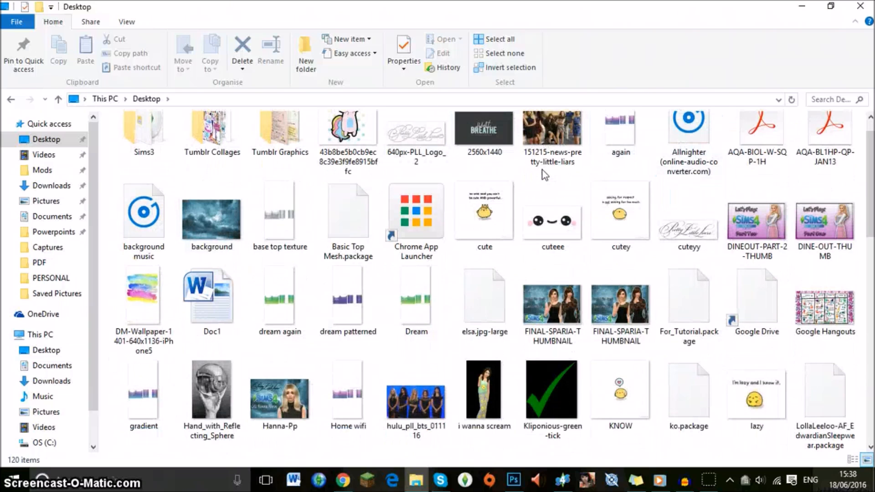
pyautogui.scroll(1, 544, 175)
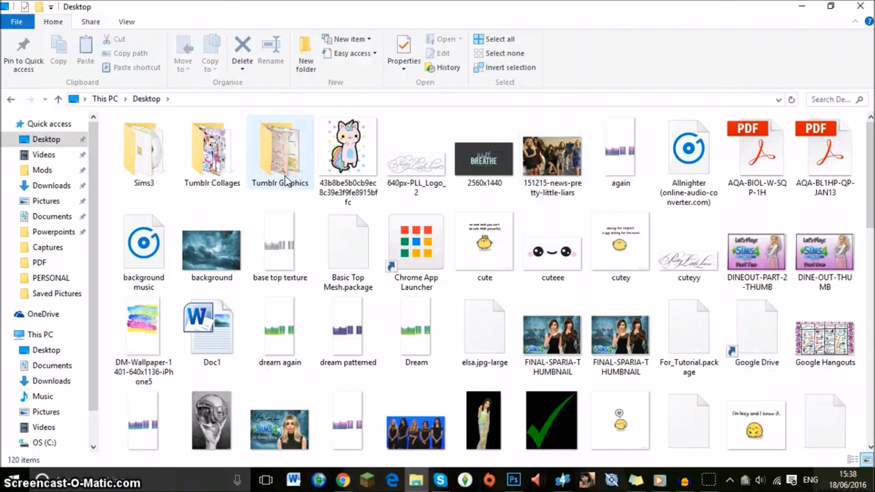
# Search the Desktop folder for "packag" and copy For_Tutorial.package.
pyautogui.click(830, 100)
pyautogui.write('packag')
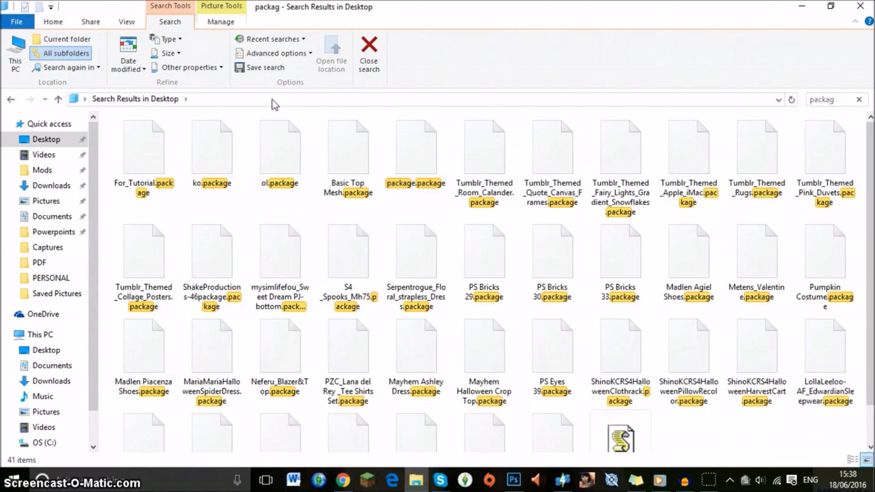
pyautogui.click(146, 151)
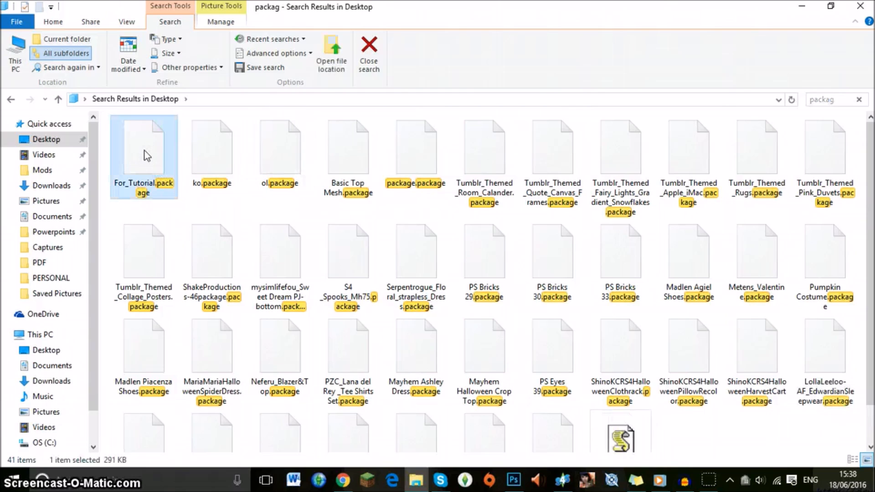
pyautogui.moveTo(147, 139)
pyautogui.mouseDown()
pyautogui.moveTo(188, 131)
pyautogui.moveTo(411, 265)
pyautogui.moveTo(724, 340)
pyautogui.moveTo(236, 356)
pyautogui.moveTo(40, 125)
pyautogui.moveTo(54, 146)
pyautogui.moveTo(141, 131)
pyautogui.moveTo(142, 153)
pyautogui.mouseUp()
pyautogui.rightClick(158, 147)
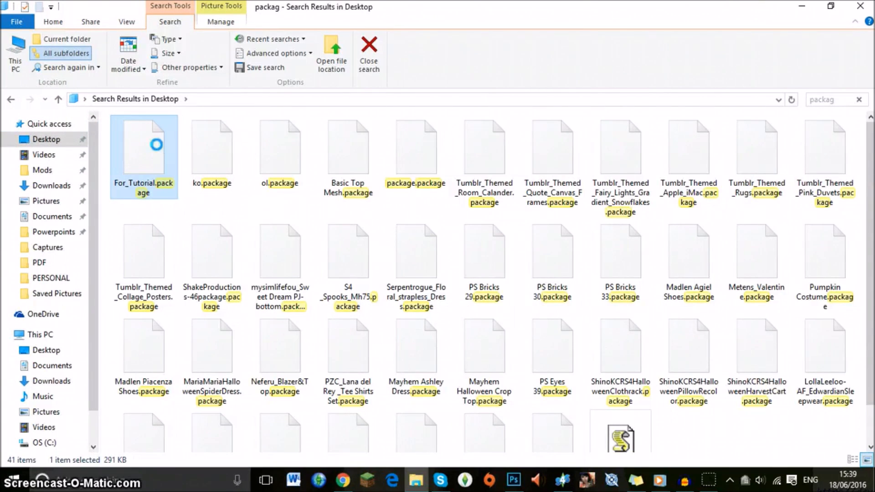
pyautogui.click(225, 310)
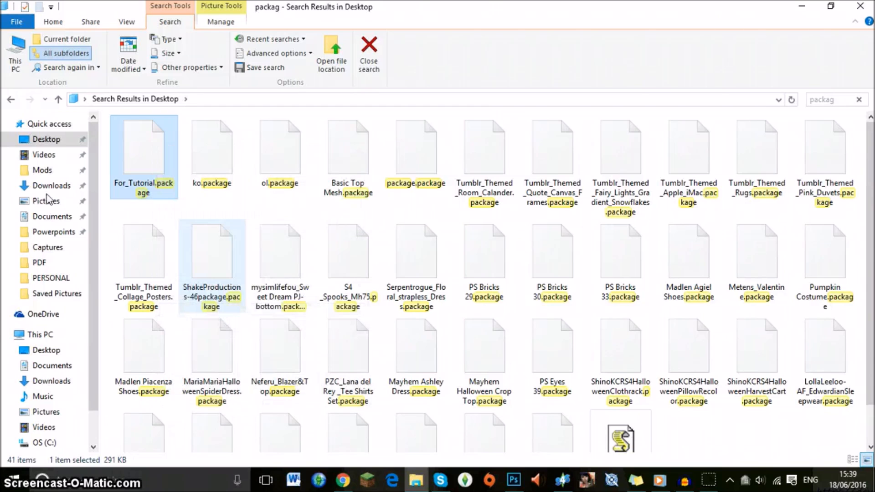
# Paste the copied For_Tutorial.package into The Sims 4 Mods folder.
pyautogui.click(40, 170)
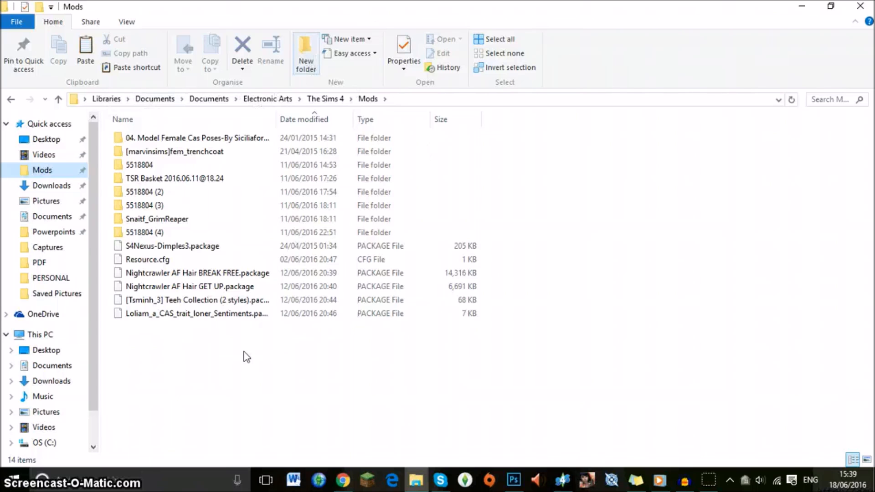
pyautogui.rightClick(164, 353)
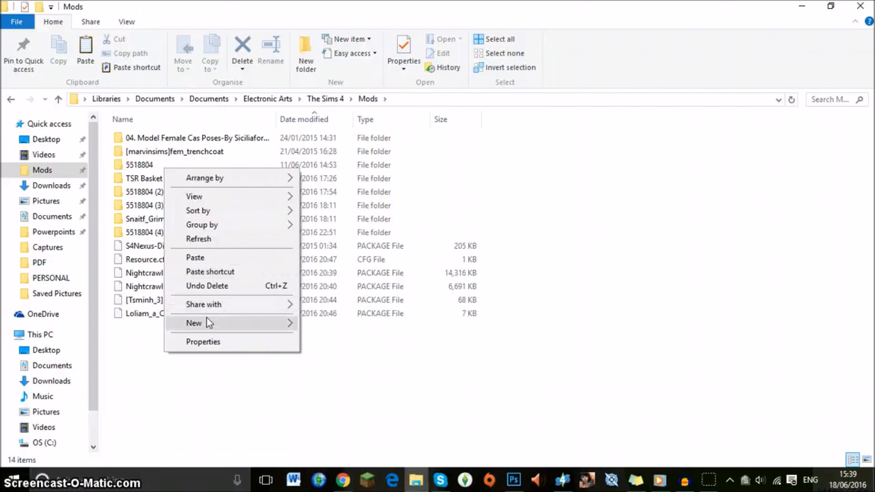
pyautogui.click(211, 259)
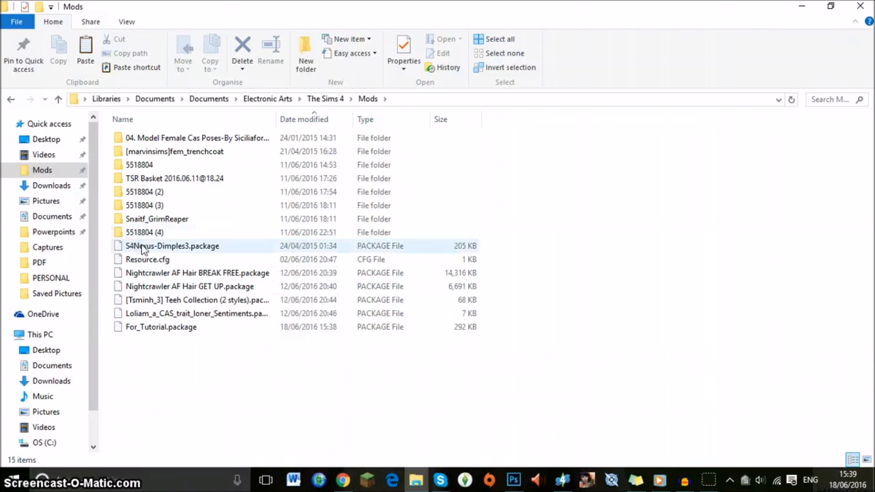
# Create a new folder named "My Mods" inside the Mods folder.
pyautogui.rightClick(165, 350)
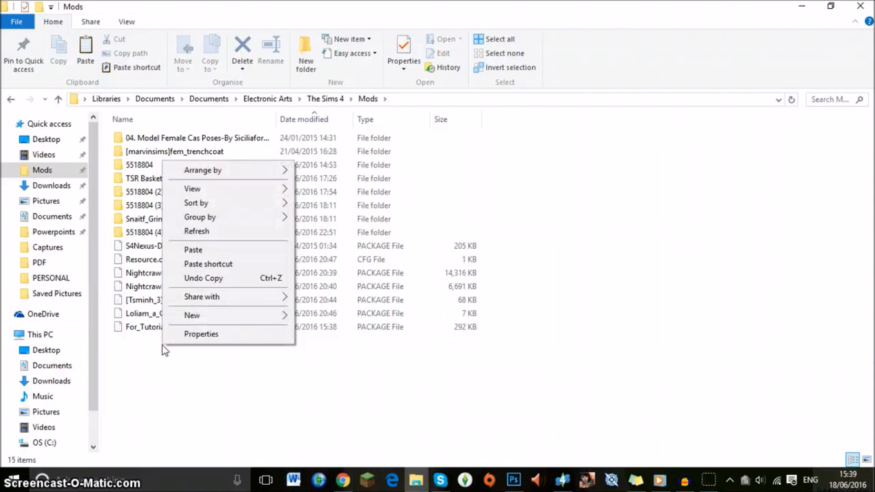
pyautogui.moveTo(290, 318)
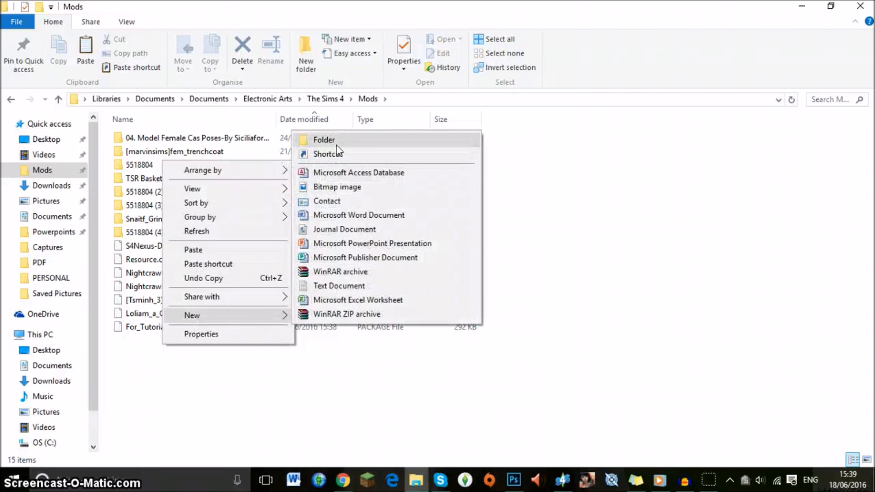
pyautogui.click(324, 139)
pyautogui.write('My Mods')
pyautogui.press('Return')
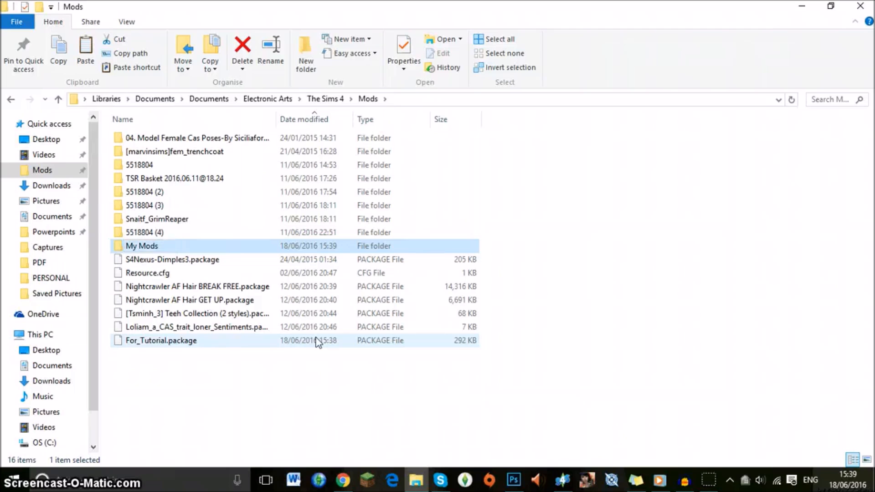
# Move For_Tutorial.package into the My Mods folder, check that folder's contents and return to the Mods folder.
pyautogui.moveTo(172, 341); pyautogui.dragTo(160, 246)
pyautogui.doubleClick(160, 246)
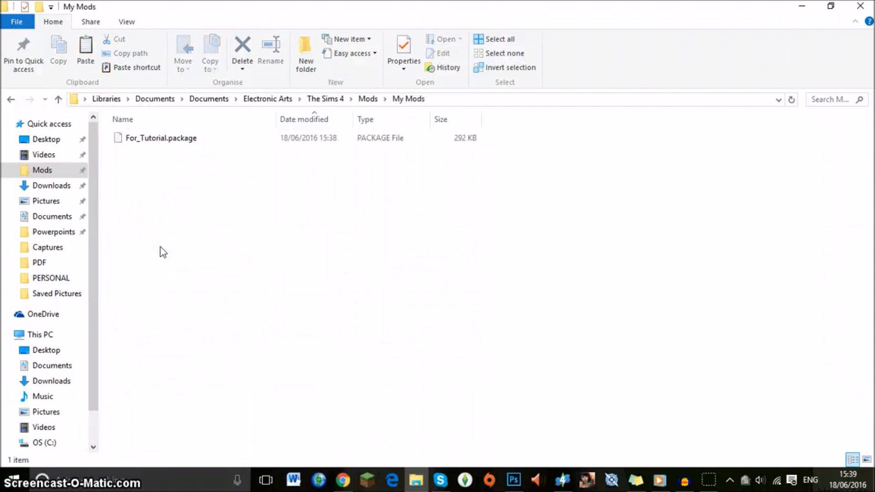
pyautogui.click(11, 99)
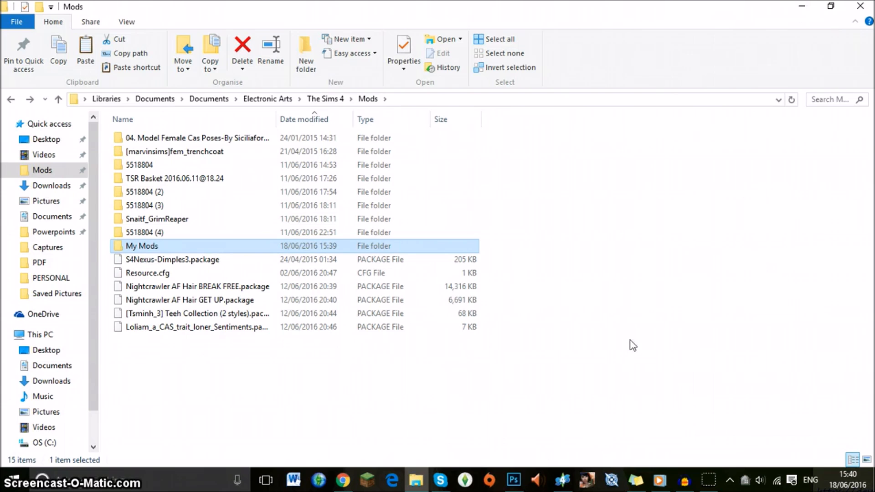
pyautogui.click(564, 481)
pyautogui.click(564, 481)
pyautogui.click(165, 354)
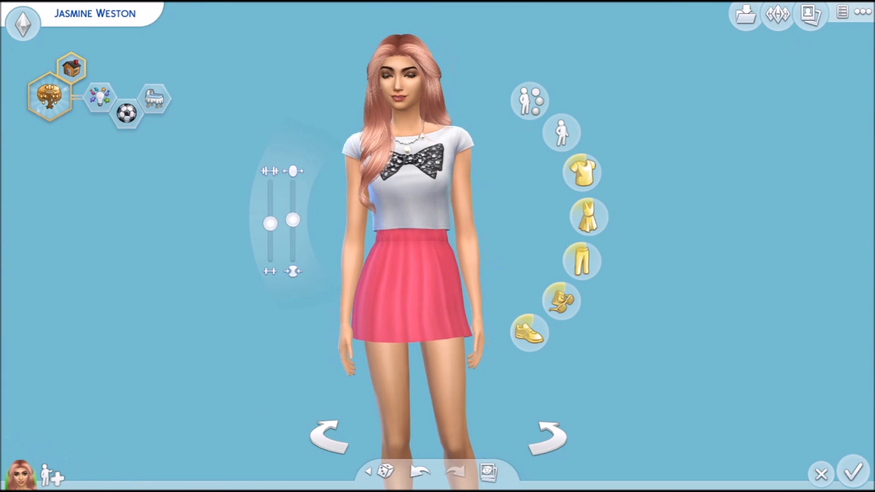
# In The Sims 4 Create a Sim, open the catalogue of tops for the Sim's everyday outfit.
pyautogui.scroll(-3, 381, 235)
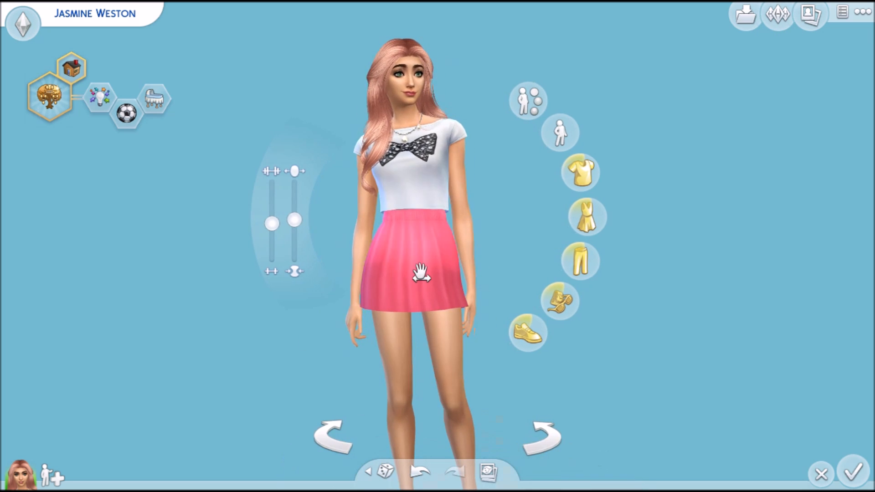
pyautogui.click(417, 270)
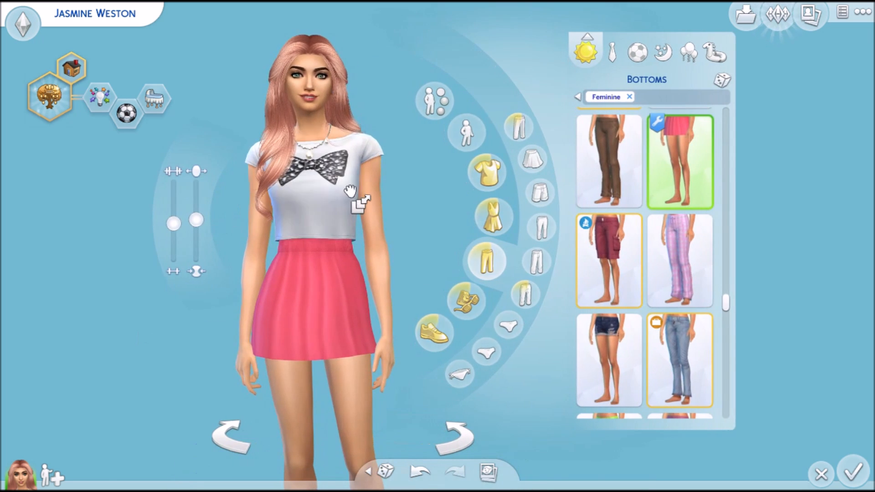
pyautogui.click(357, 200)
# Find the custom blue crop top with the unicorn-cat graphic in the tops catalogue and put it on the Sim.
pyautogui.scroll(2, 289, 327)
pyautogui.scroll(2, 711, 273)
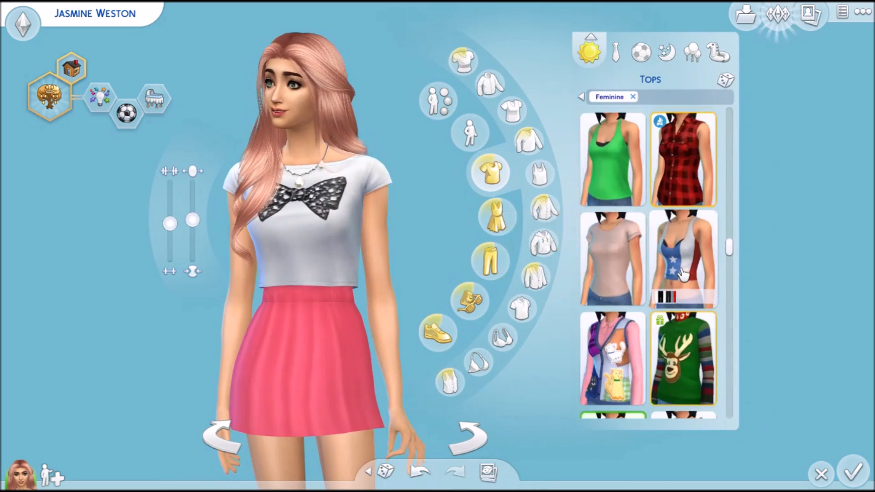
pyautogui.scroll(-1, 684, 275)
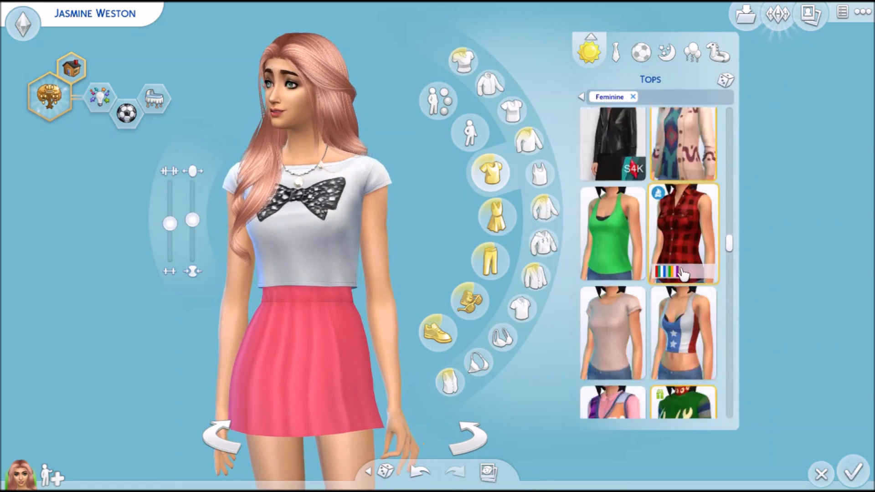
pyautogui.scroll(-6, 682, 274)
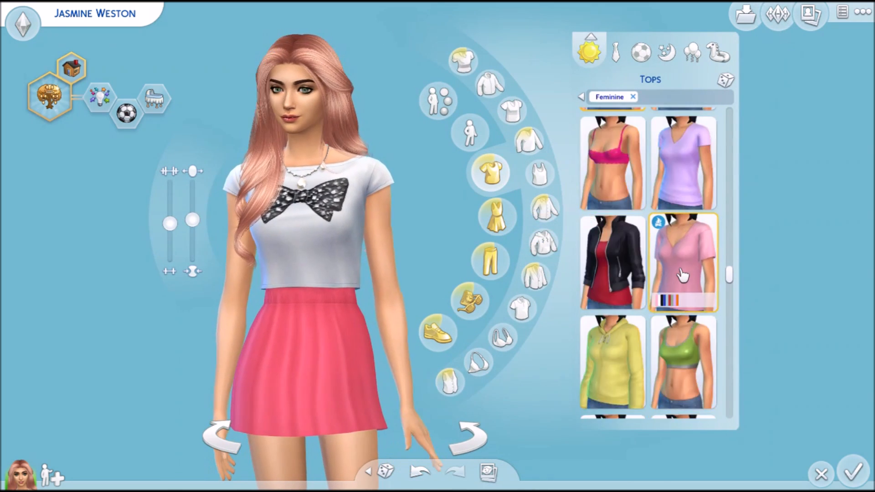
pyautogui.scroll(-8, 683, 273)
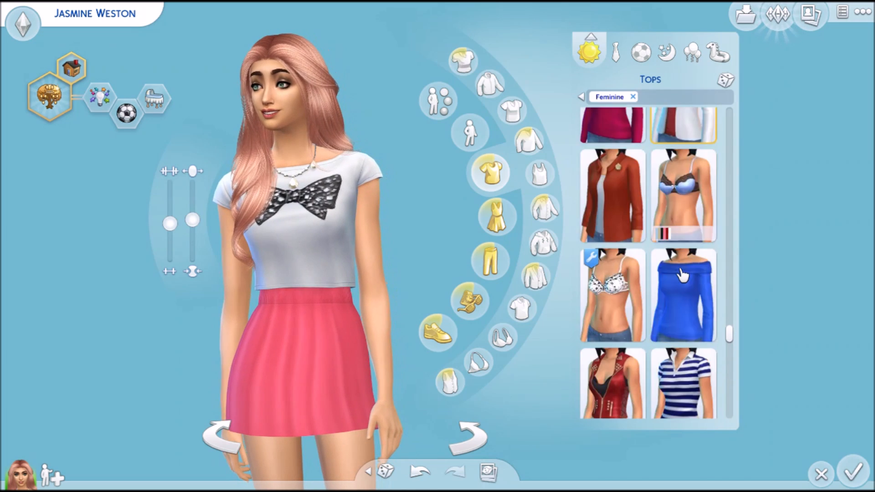
pyautogui.scroll(-3, 682, 274)
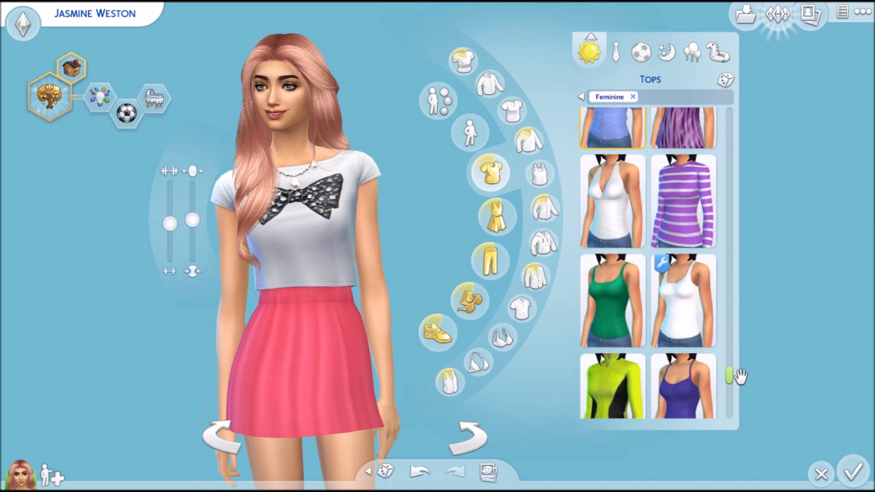
pyautogui.moveTo(735, 193); pyautogui.dragTo(746, 123)
pyautogui.scroll(-4, 655, 271)
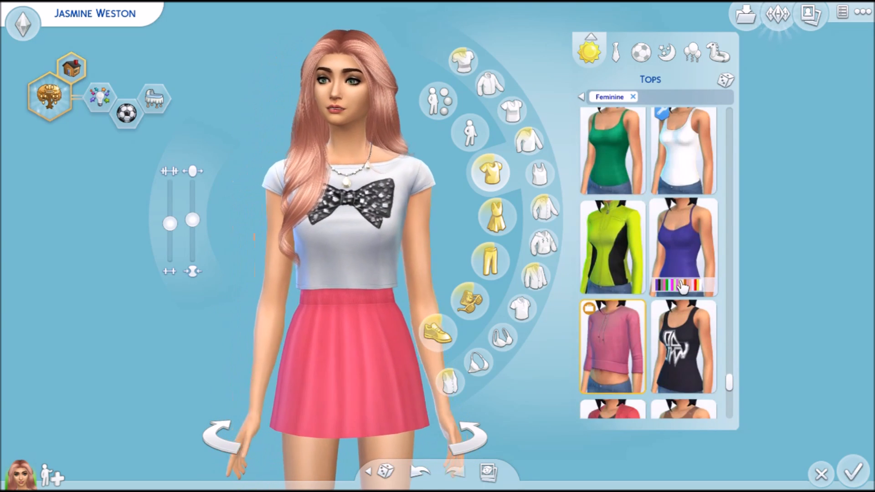
pyautogui.scroll(-10, 682, 287)
pyautogui.scroll(5, 682, 288)
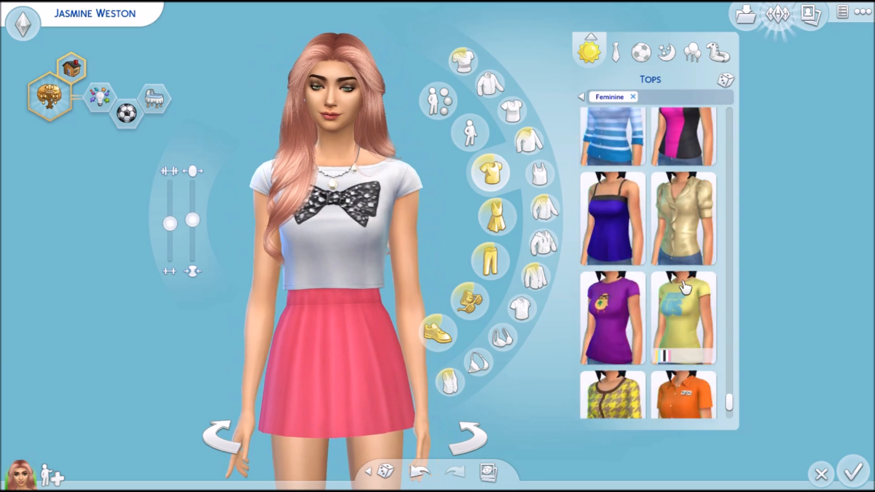
pyautogui.scroll(10, 691, 282)
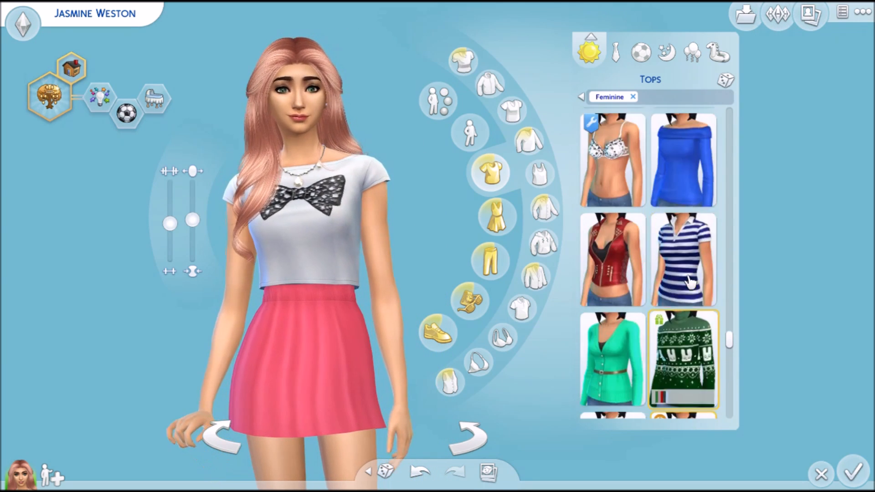
pyautogui.scroll(10, 691, 283)
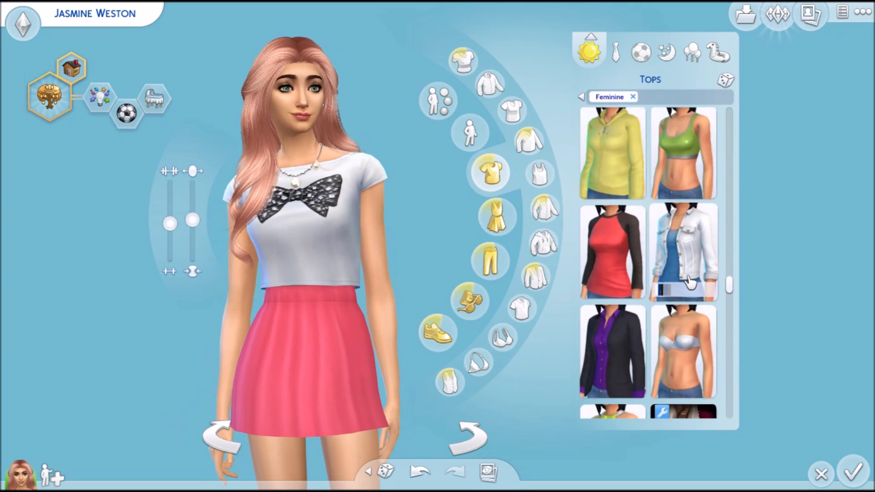
pyautogui.scroll(10, 691, 282)
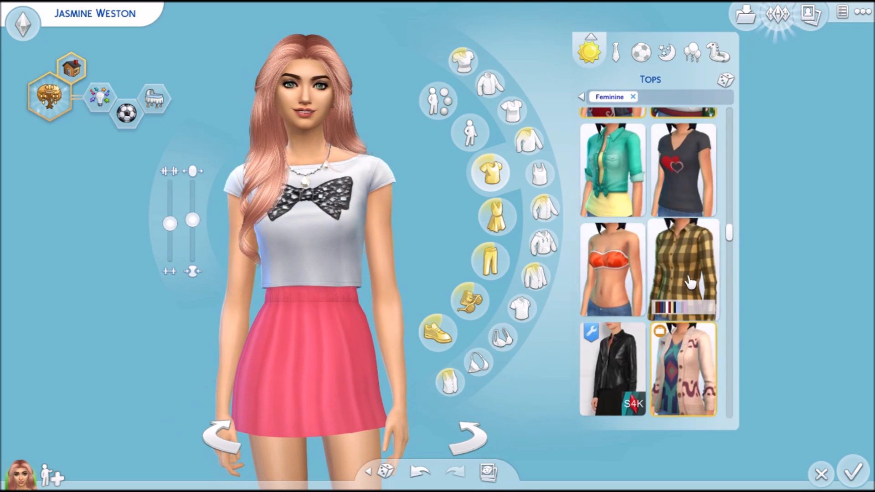
pyautogui.scroll(3, 690, 283)
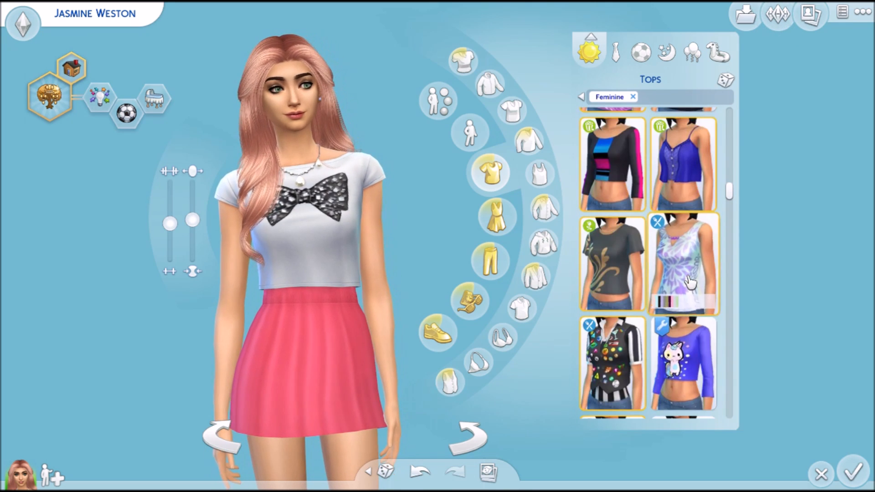
pyautogui.scroll(-2, 689, 328)
pyautogui.click(674, 215)
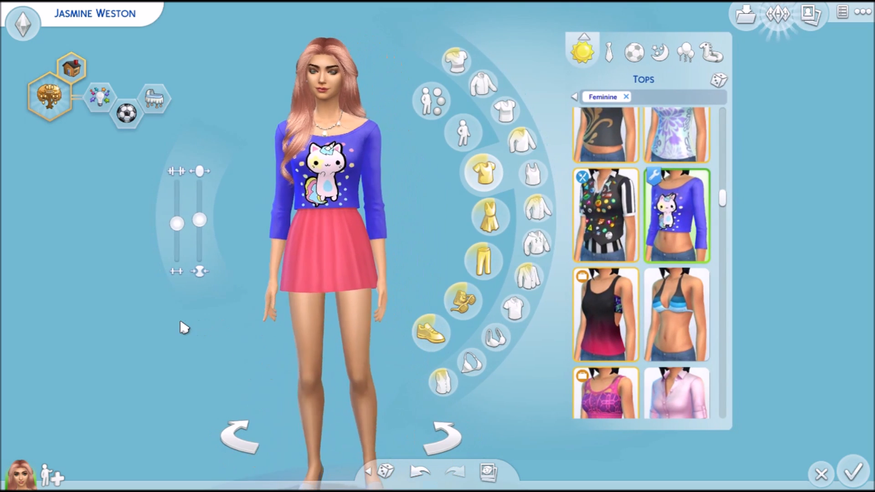
pyautogui.moveTo(146, 328); pyautogui.dragTo(150, 328)
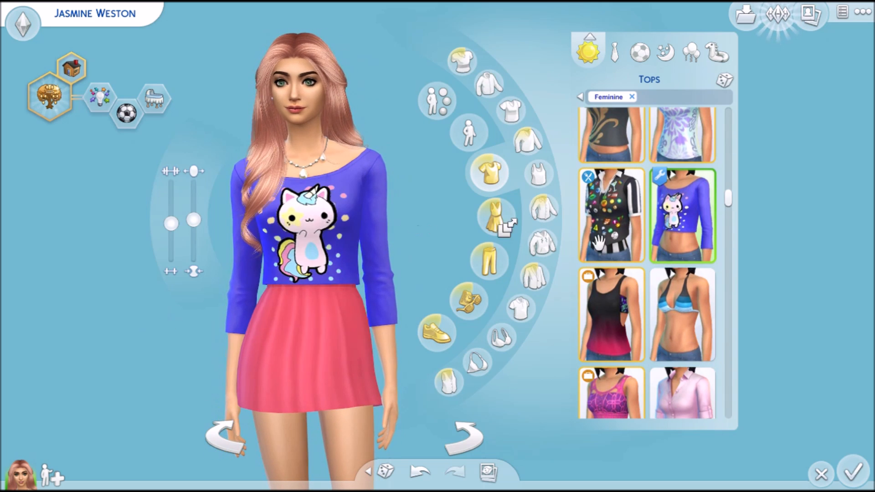
# Switch the crop top to the purple striped "DREAM" swatch and inspect it on the Sim up close and at full length.
pyautogui.click(677, 278)
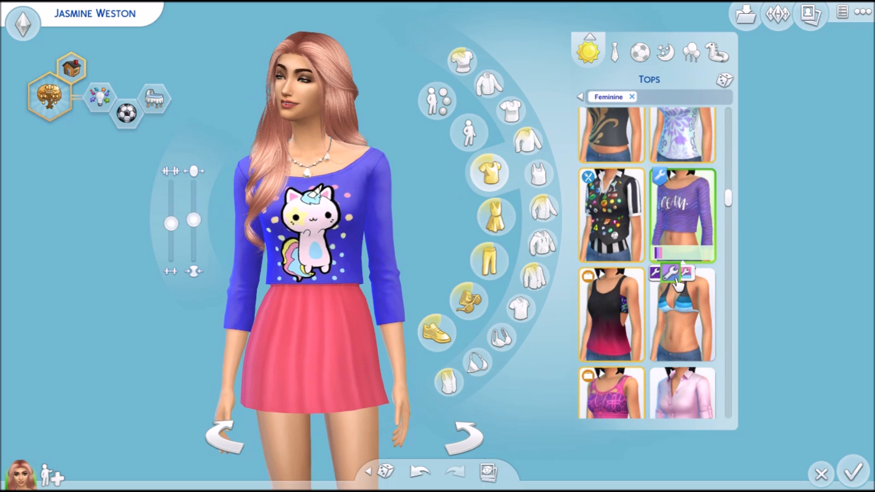
pyautogui.scroll(2, 441, 199)
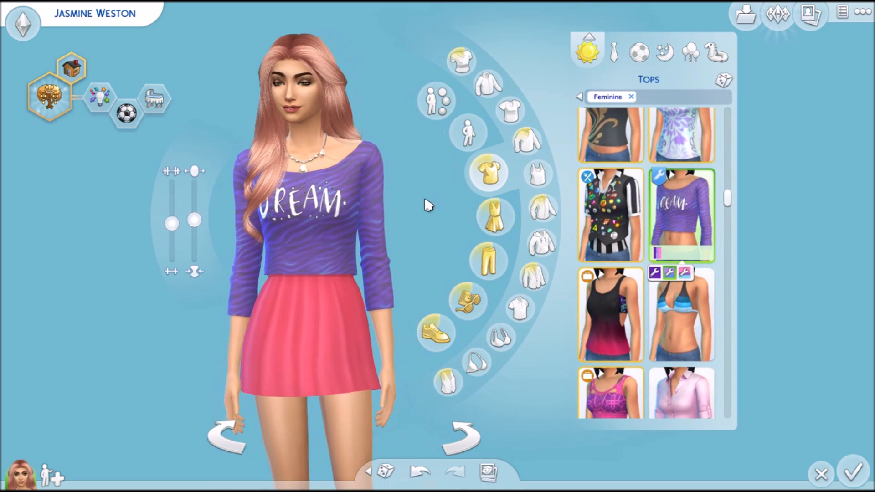
pyautogui.scroll(-2, 125, 320)
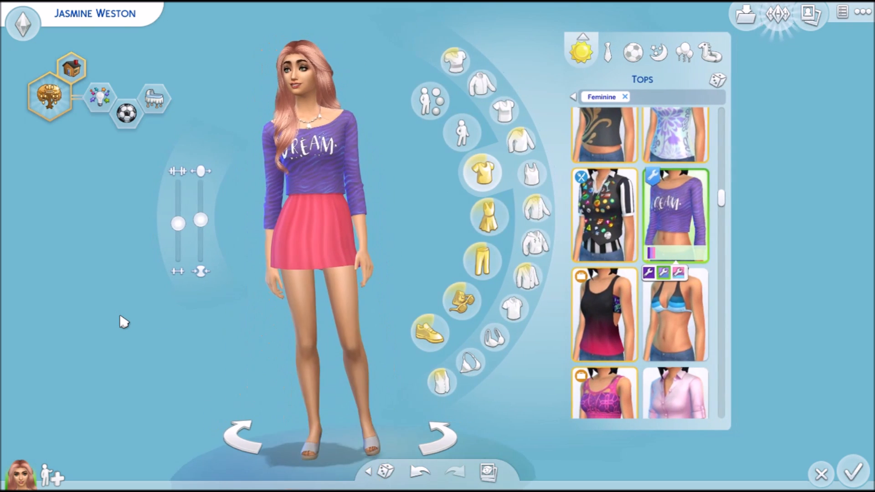
pyautogui.scroll(2, 124, 322)
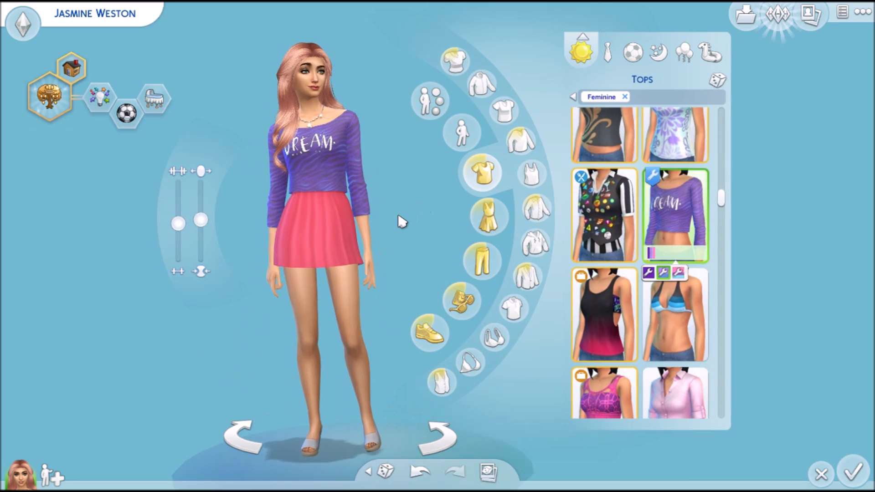
pyautogui.scroll(-2, 398, 221)
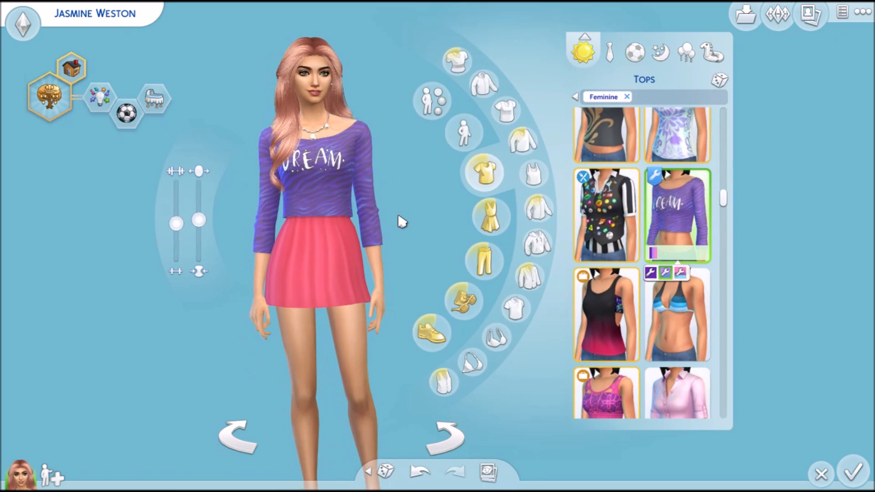
# Switch the crop top to the pink-to-blue gradient Wi-Fi swatch, inspect it on the Sim and close the clothing catalogue.
pyautogui.click(681, 275)
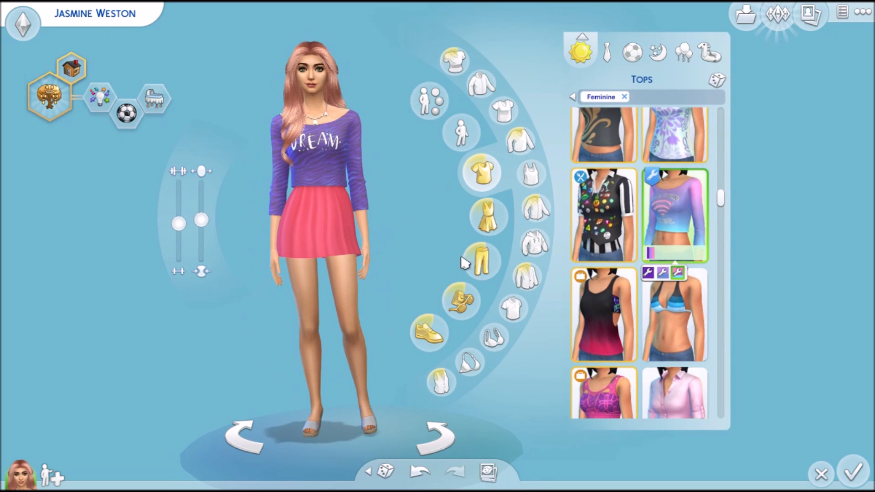
pyautogui.scroll(2, 416, 218)
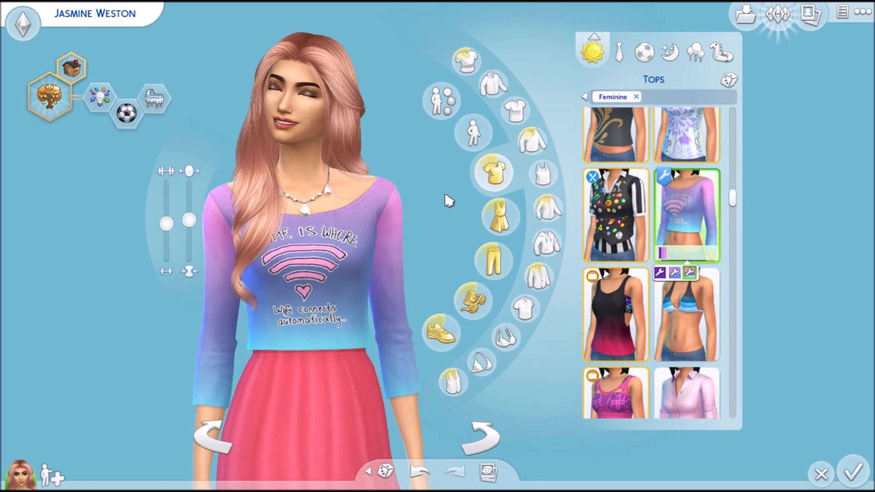
pyautogui.scroll(-2, 448, 201)
pyautogui.moveTo(442, 196); pyautogui.dragTo(443, 192)
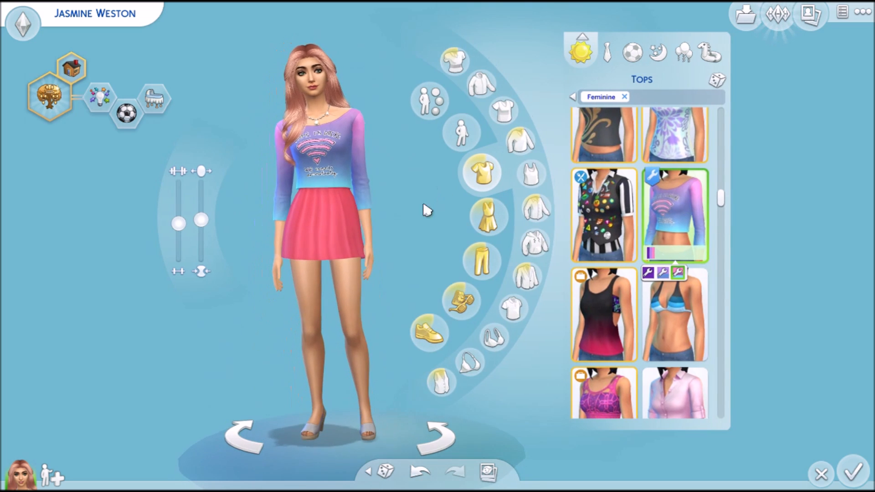
pyautogui.click(357, 223)
pyautogui.click(256, 339)
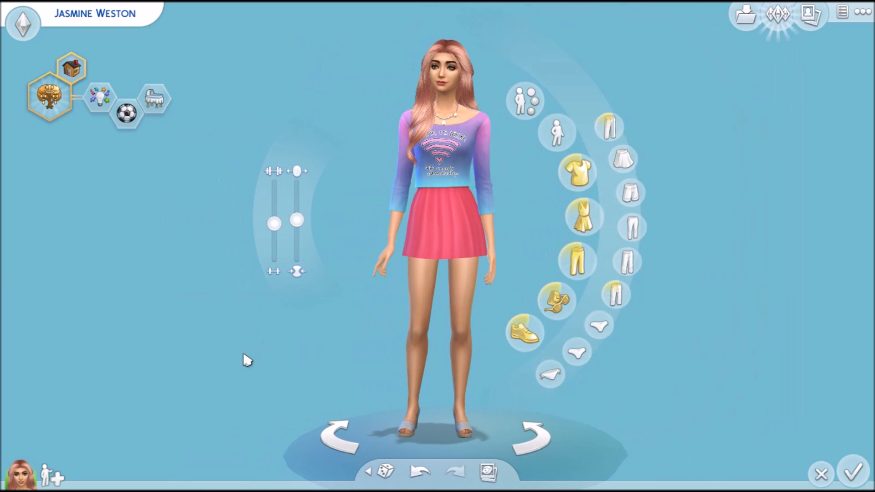